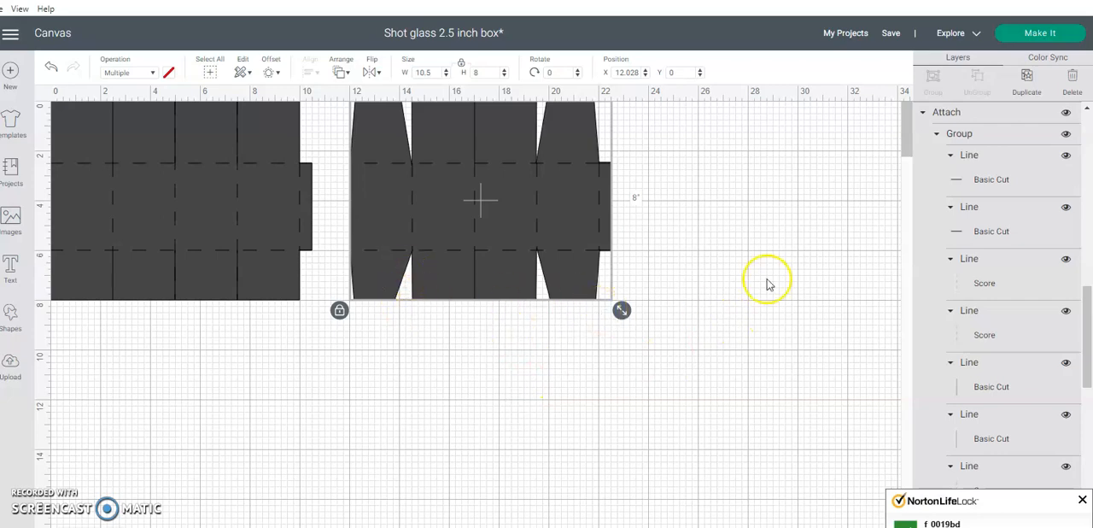
# Hide the solid Slice Result shape of the first box template, leaving its cut and score lines displayed
pyautogui.click(295, 333)
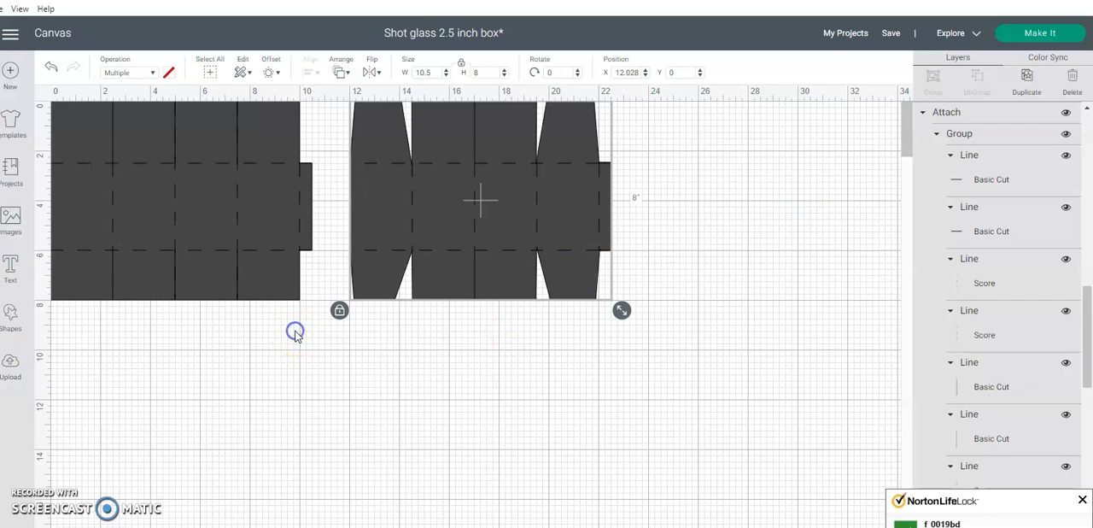
pyautogui.moveTo(295, 335); pyautogui.dragTo(61, 120)
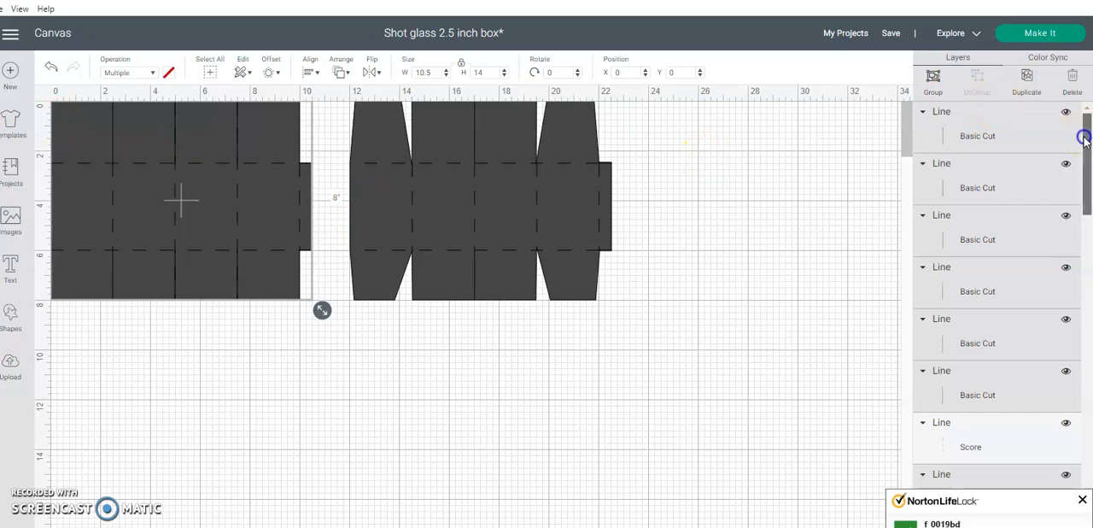
pyautogui.scroll(-2, 1083, 137)
pyautogui.moveTo(1082, 85); pyautogui.dragTo(1080, 68)
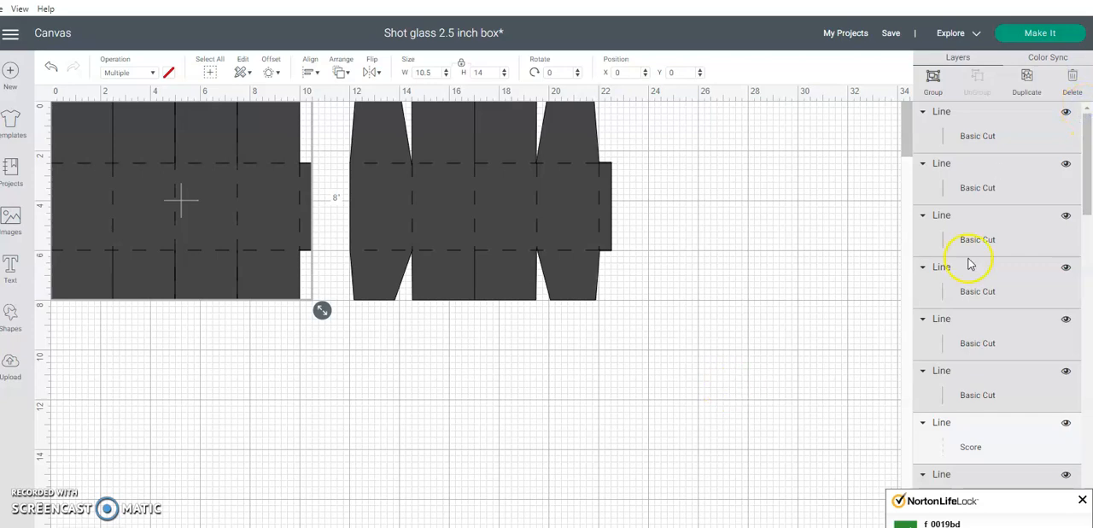
pyautogui.moveTo(1084, 163); pyautogui.dragTo(1059, 280)
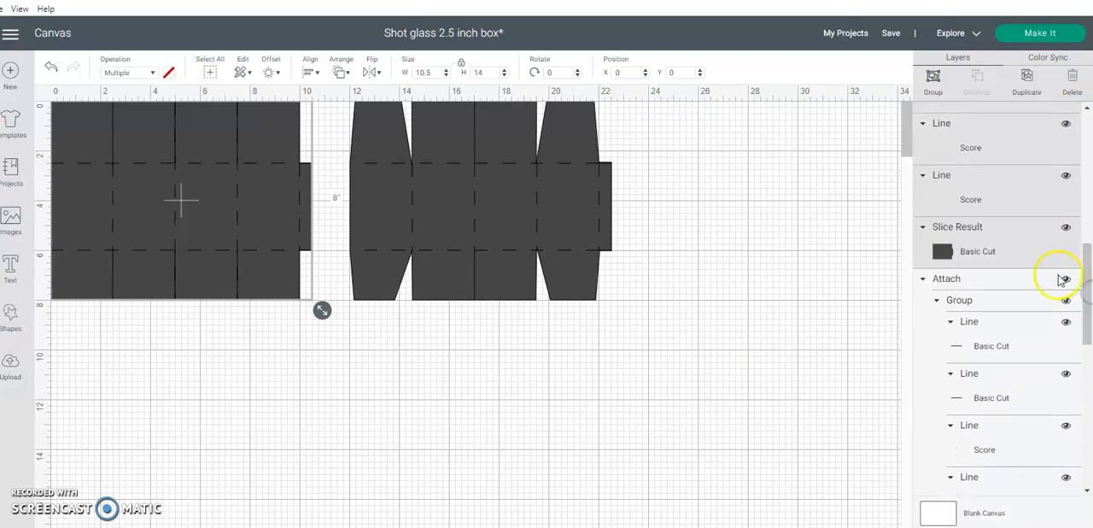
pyautogui.click(1065, 230)
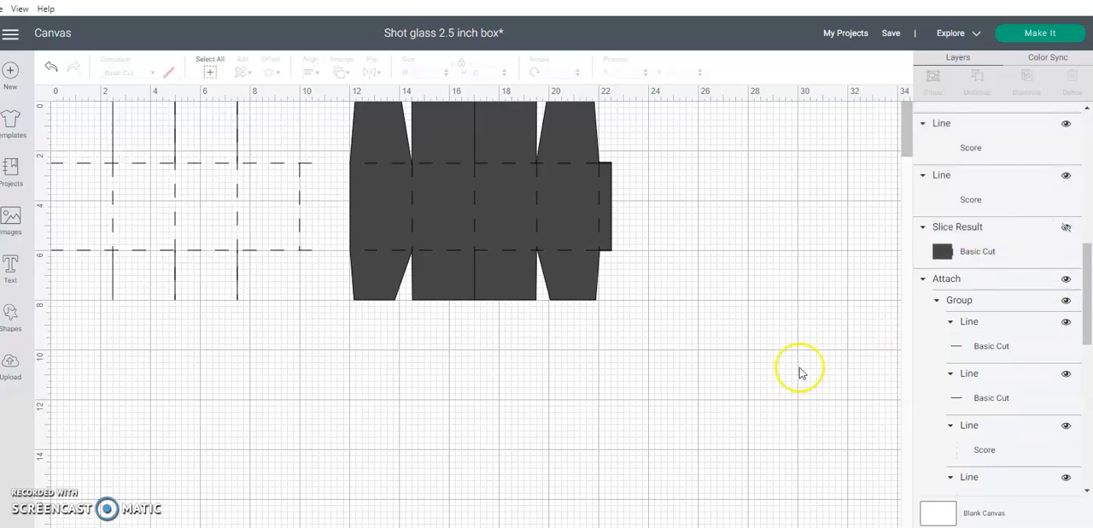
# Try moving the lower cut line and the full-height score line at the 5-inch fold aside, and undo both moves
pyautogui.click(174, 273)
pyautogui.moveTo(176, 278); pyautogui.dragTo(188, 274)
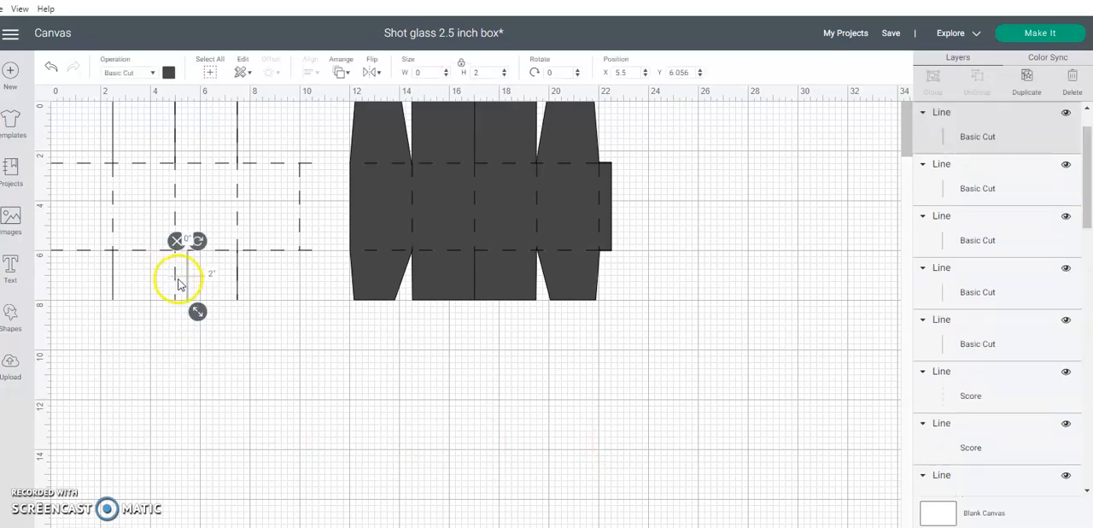
pyautogui.click(176, 279)
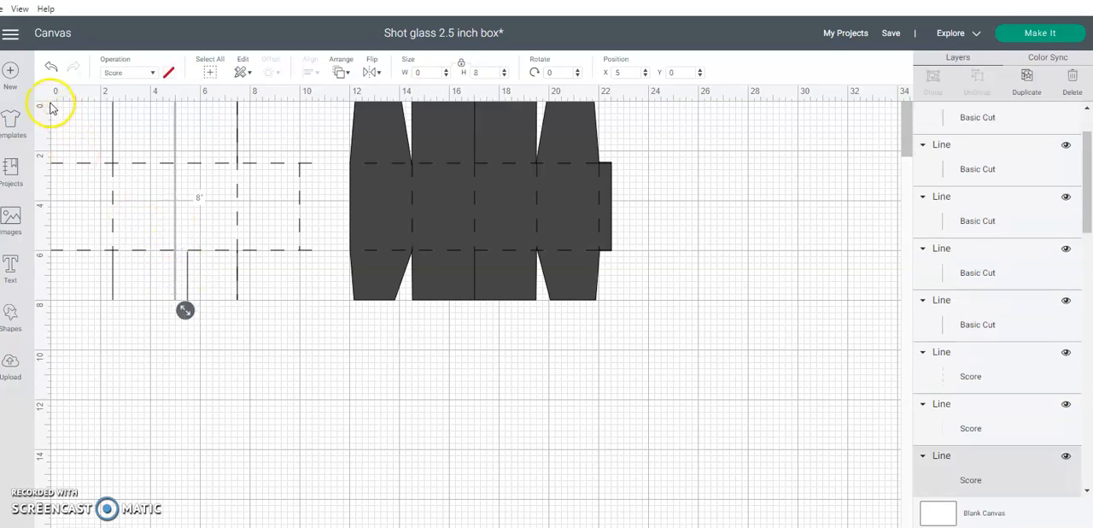
pyautogui.click(173, 144)
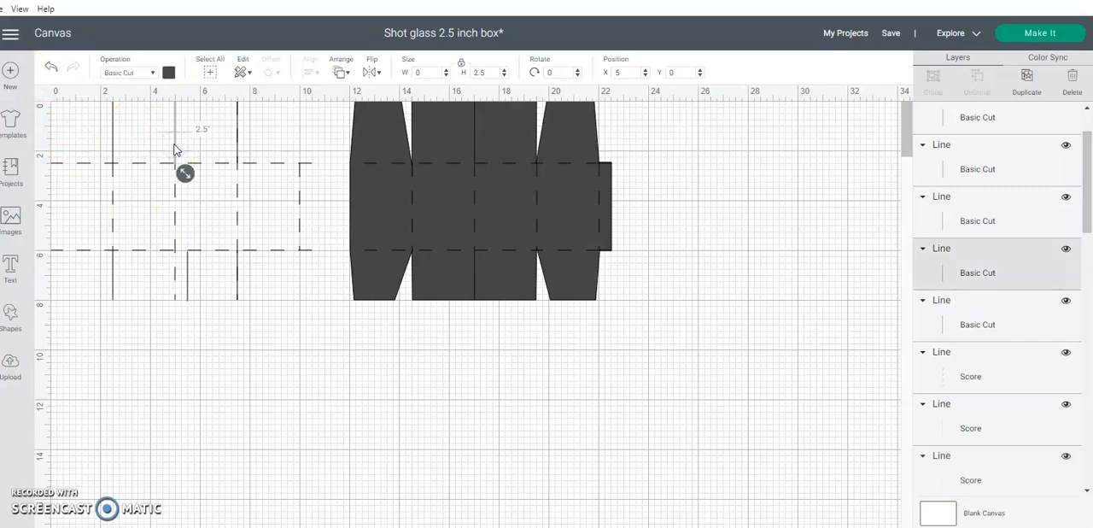
pyautogui.moveTo(185, 173); pyautogui.dragTo(187, 194)
pyautogui.click(176, 198)
pyautogui.click(51, 68)
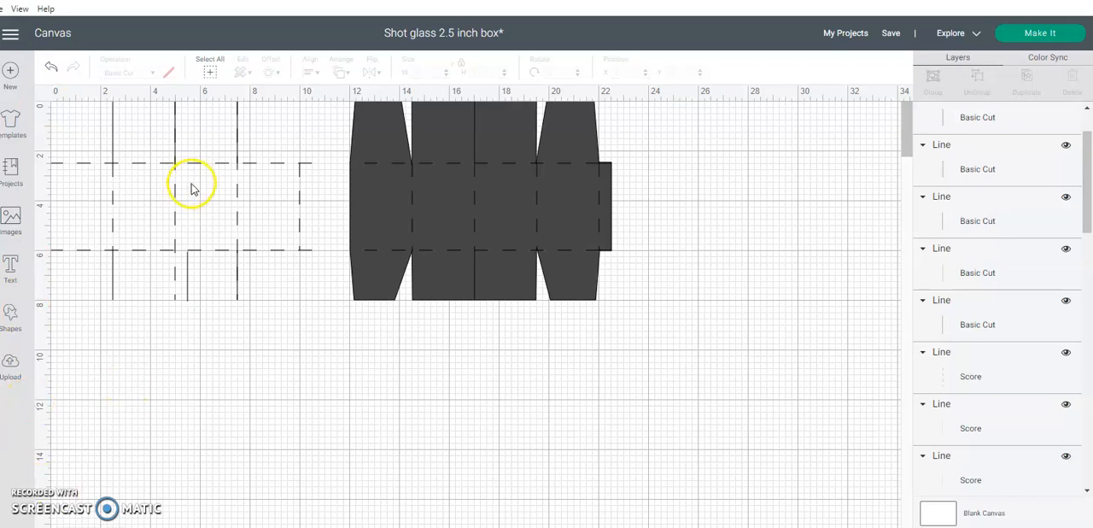
pyautogui.moveTo(176, 198); pyautogui.dragTo(194, 205)
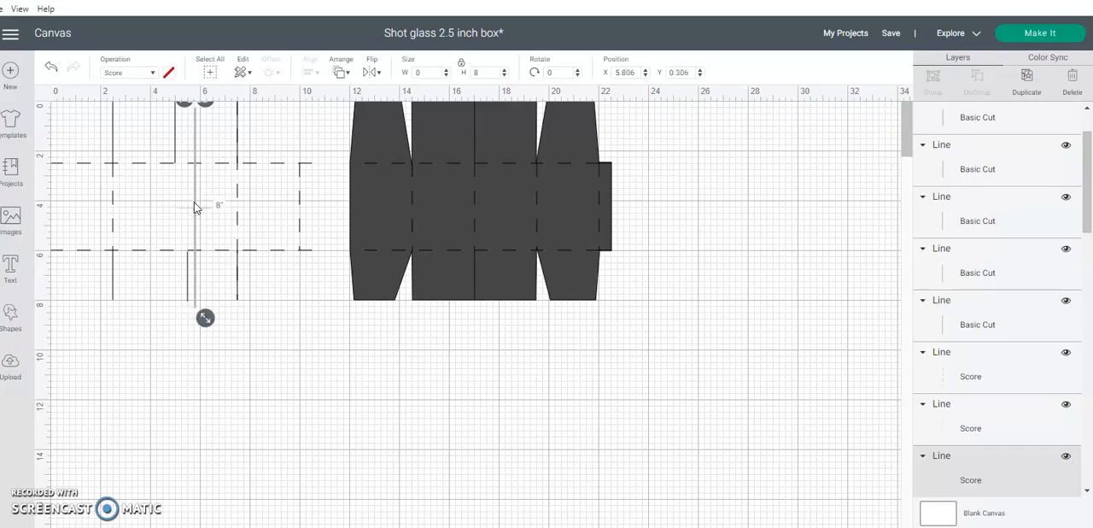
pyautogui.click(49, 66)
pyautogui.click(50, 66)
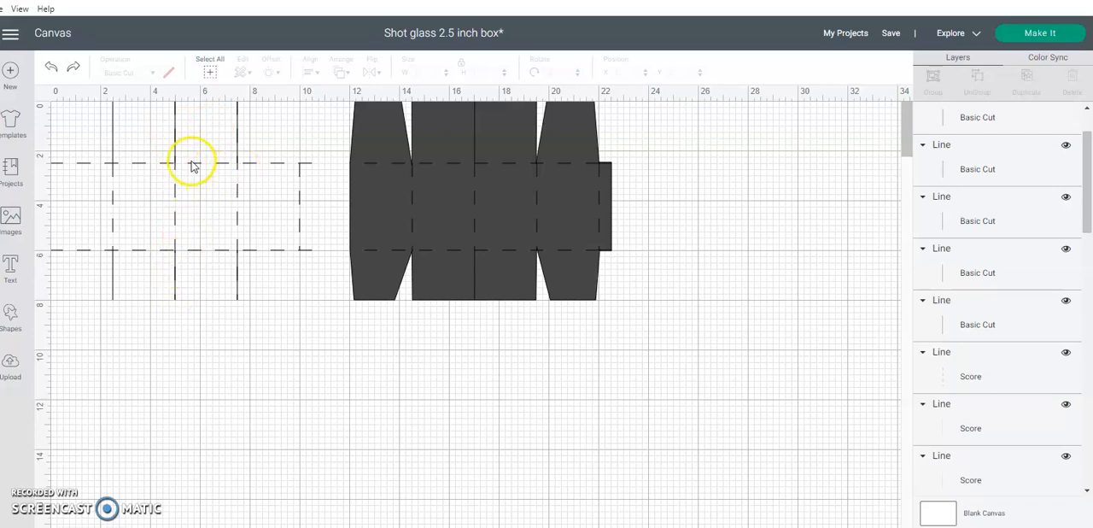
# Set the score line at X 5 to a height of 3.5 inches and a Y position of 2.5
pyautogui.click(175, 225)
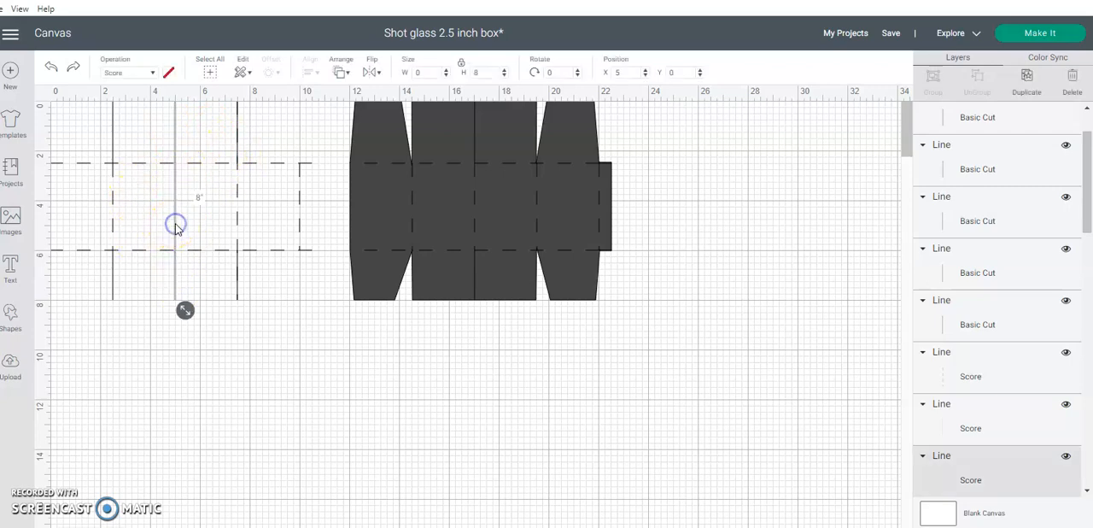
pyautogui.click(462, 68)
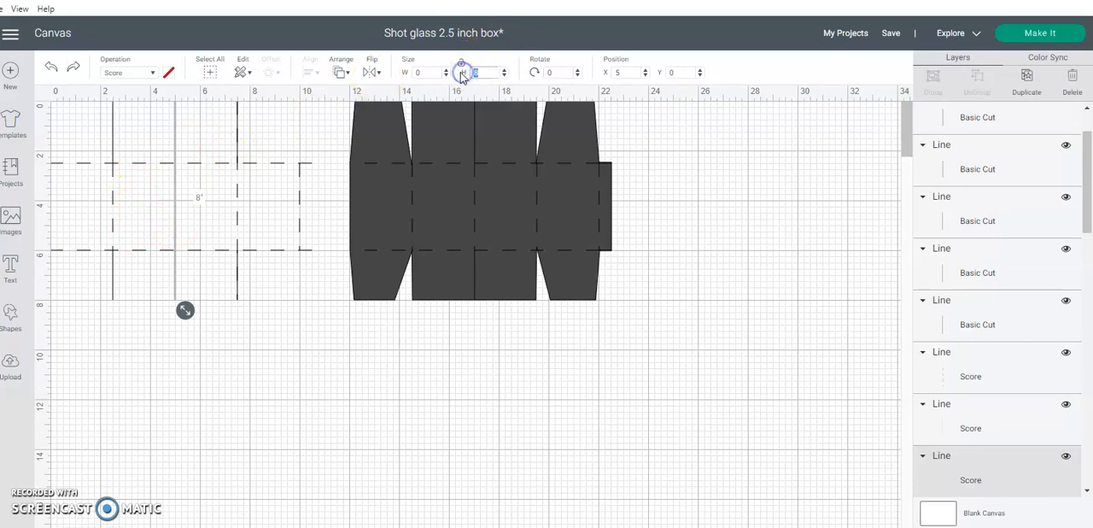
pyautogui.write('3.5')
pyautogui.press('Return')
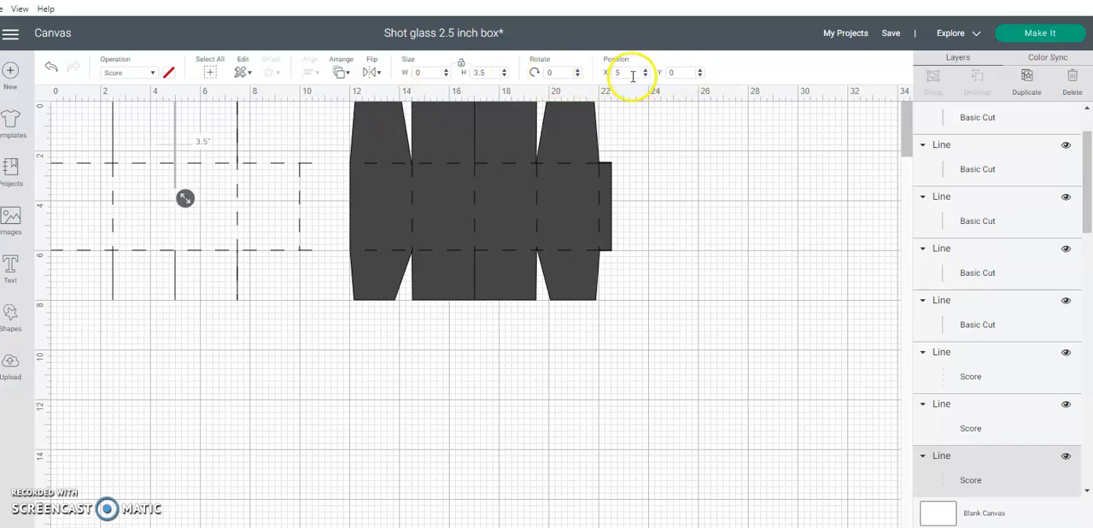
pyautogui.moveTo(682, 74); pyautogui.dragTo(643, 74)
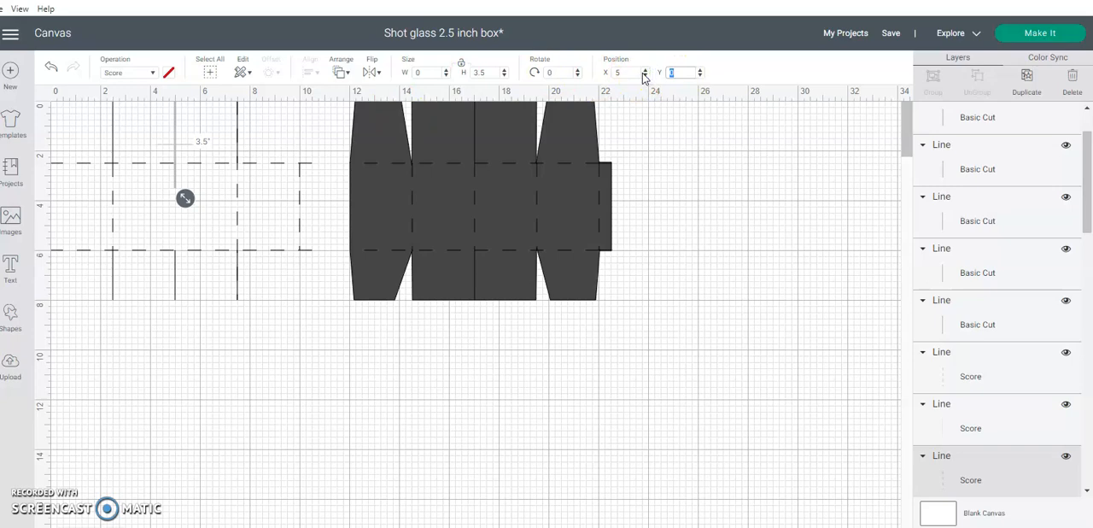
pyautogui.press('Return')
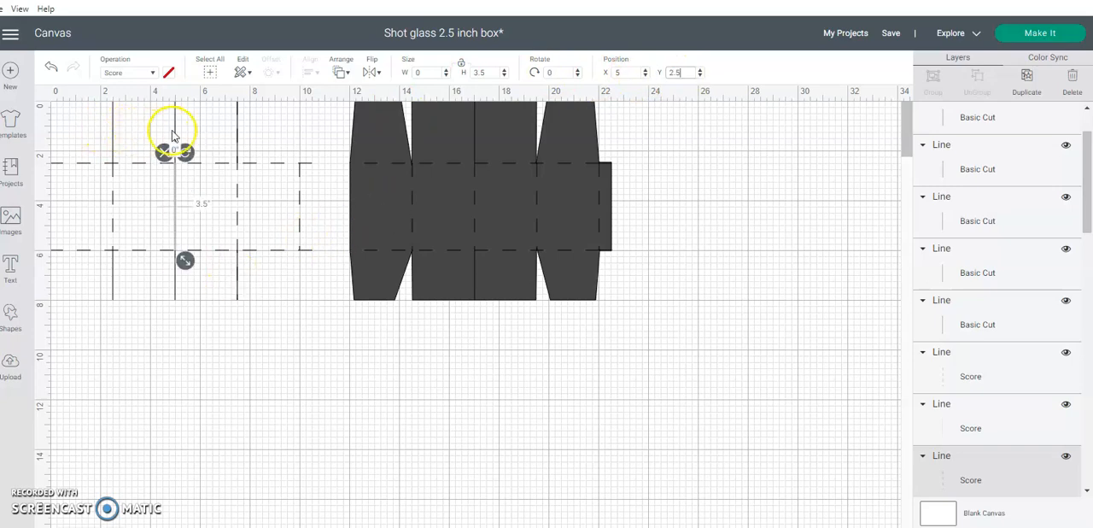
# Set the score line at X 7.5 to a height of 3.5 inches and a Y position of 2.5
pyautogui.click(237, 189)
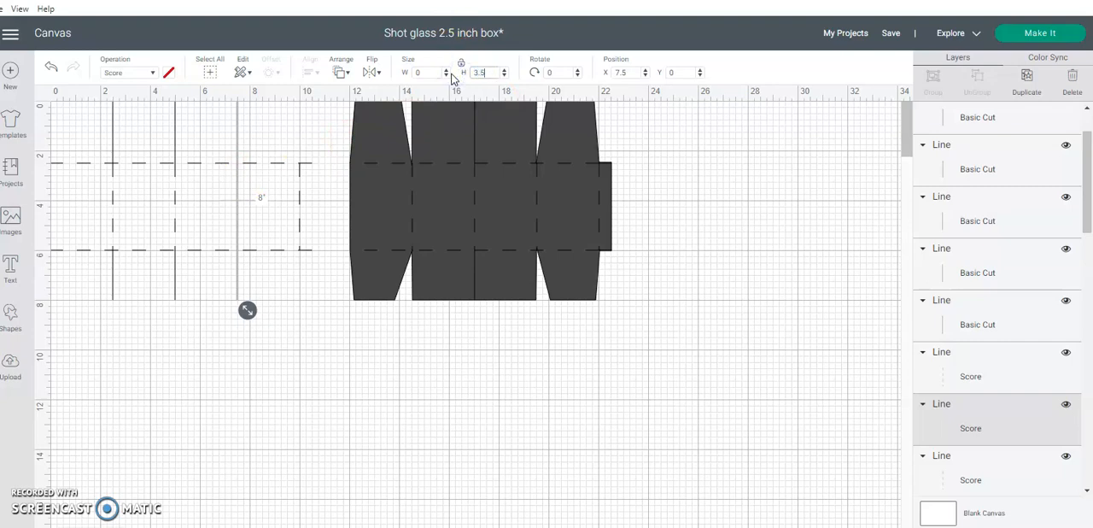
pyautogui.press('Return')
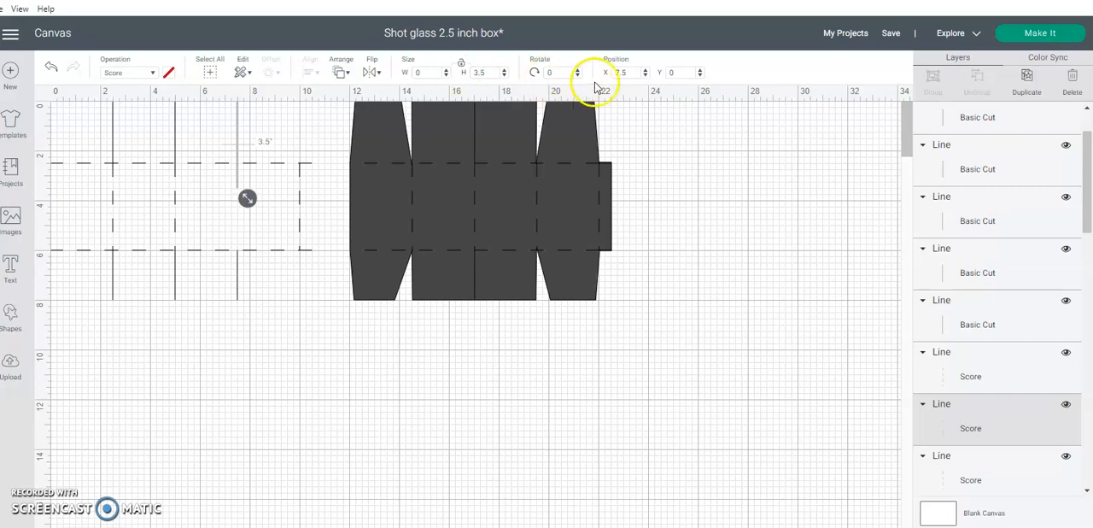
pyautogui.click(656, 75)
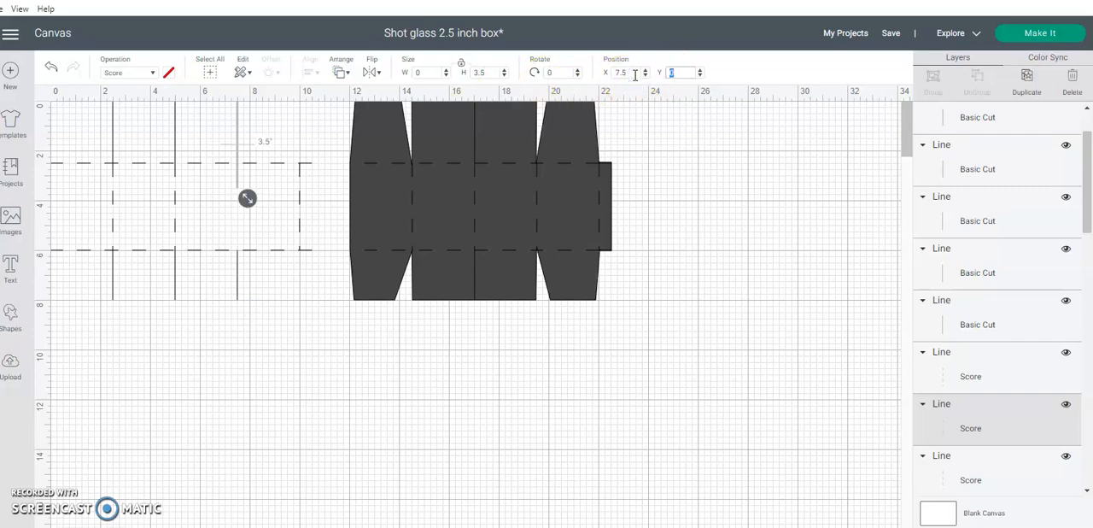
pyautogui.write('2.5')
pyautogui.press('Return')
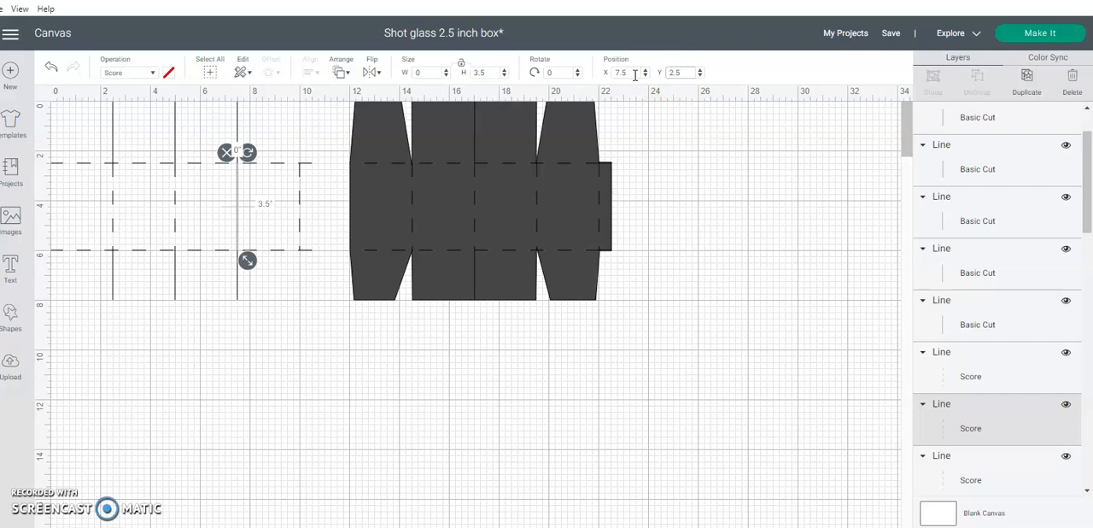
pyautogui.click(410, 357)
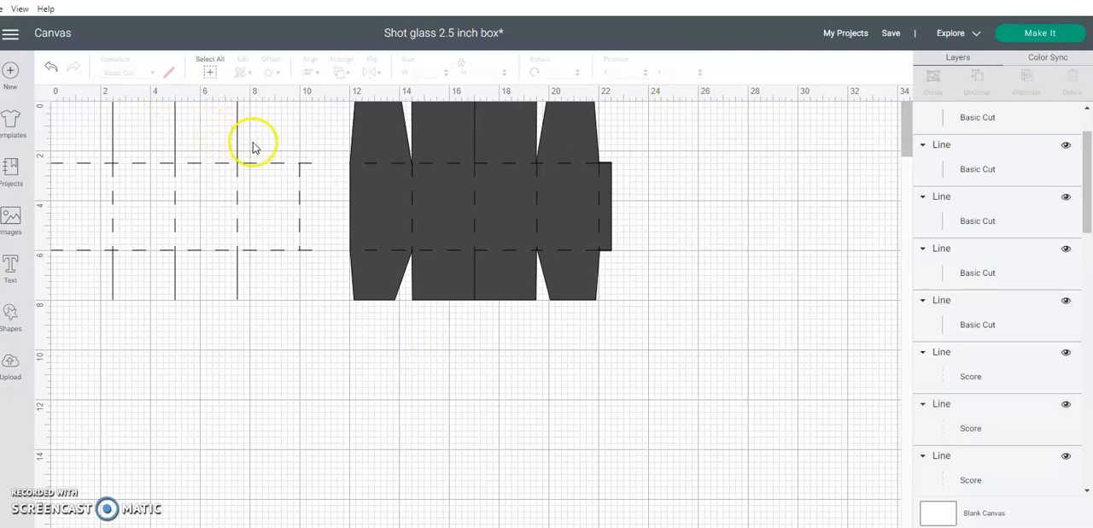
# Select all cut and score lines of the first box template and group them
pyautogui.click(306, 331)
pyautogui.moveTo(306, 332); pyautogui.dragTo(21, 106)
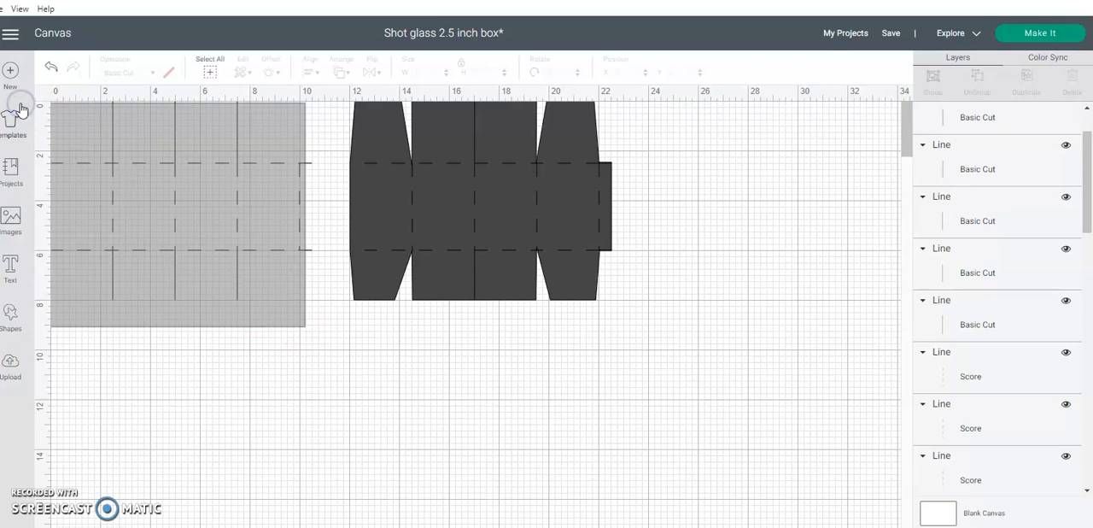
pyautogui.click(21, 109)
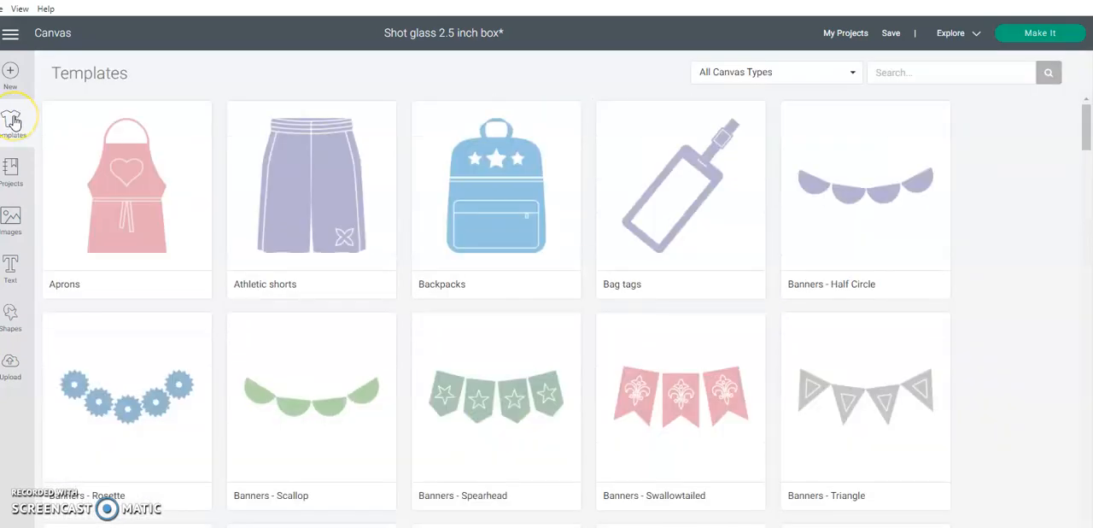
pyautogui.click(12, 121)
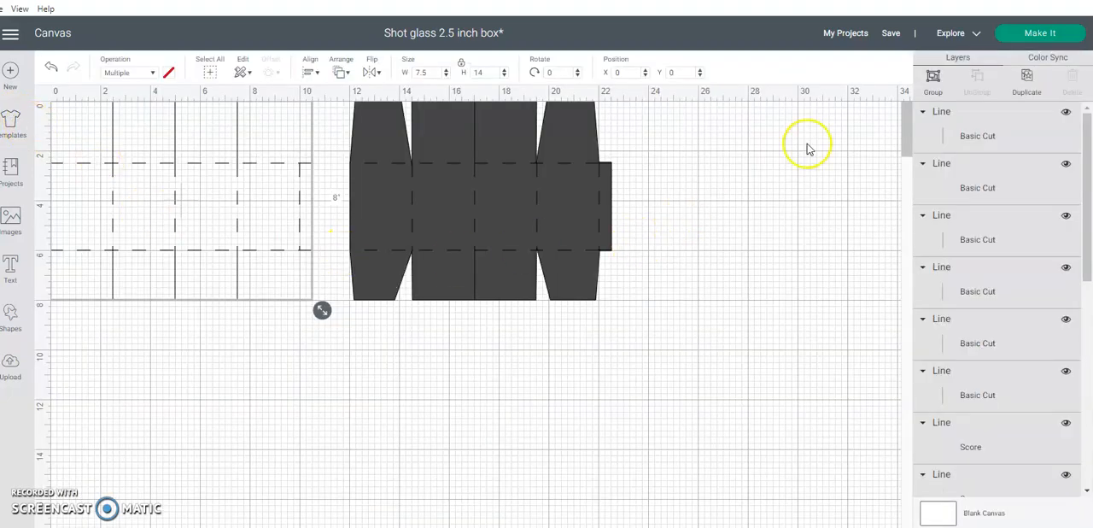
pyautogui.click(934, 76)
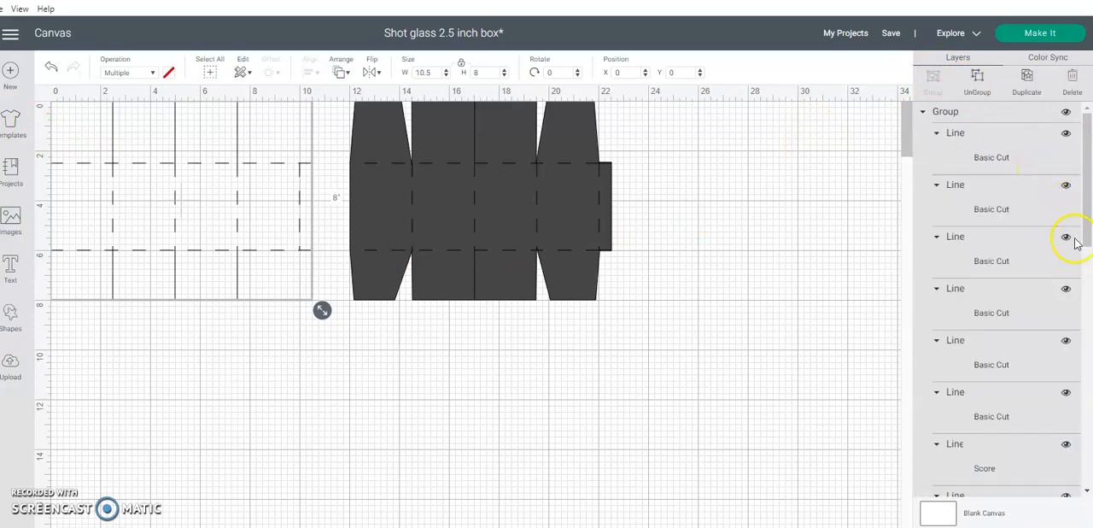
# Show the solid Slice Result shape of the first box again and hide the group of lines
pyautogui.moveTo(1081, 237); pyautogui.dragTo(1089, 369)
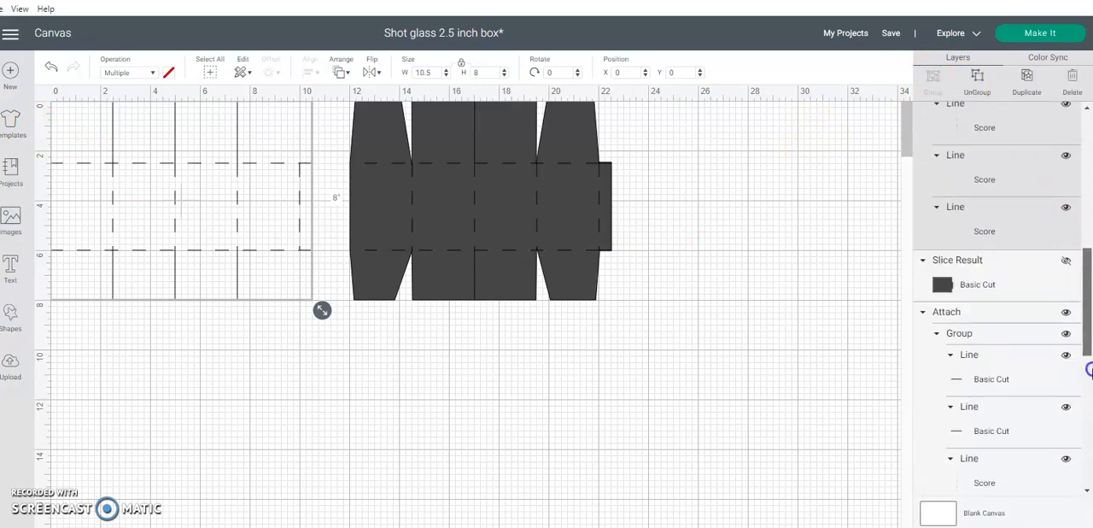
pyautogui.click(1066, 261)
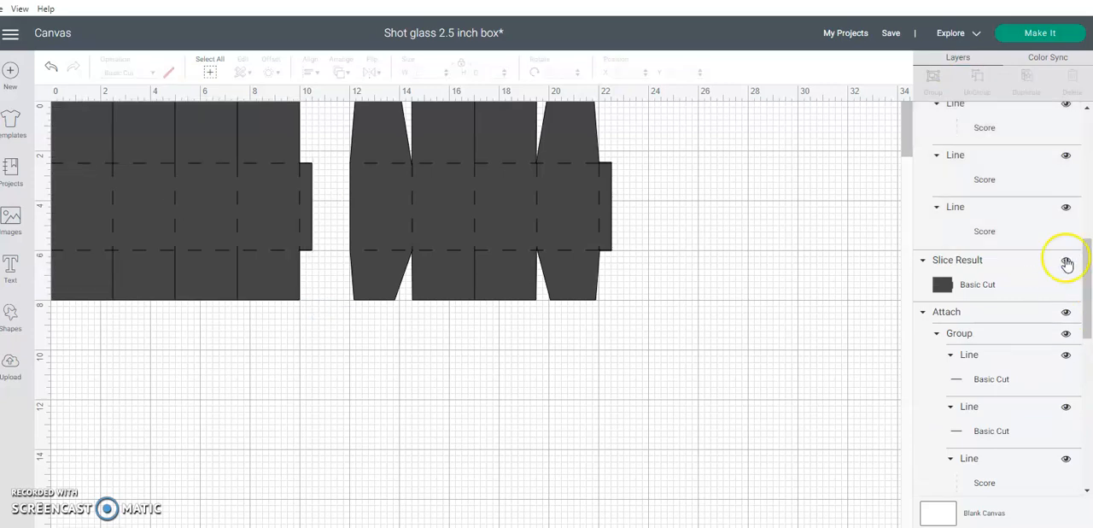
pyautogui.moveTo(1089, 261); pyautogui.dragTo(1085, 105)
pyautogui.click(1065, 112)
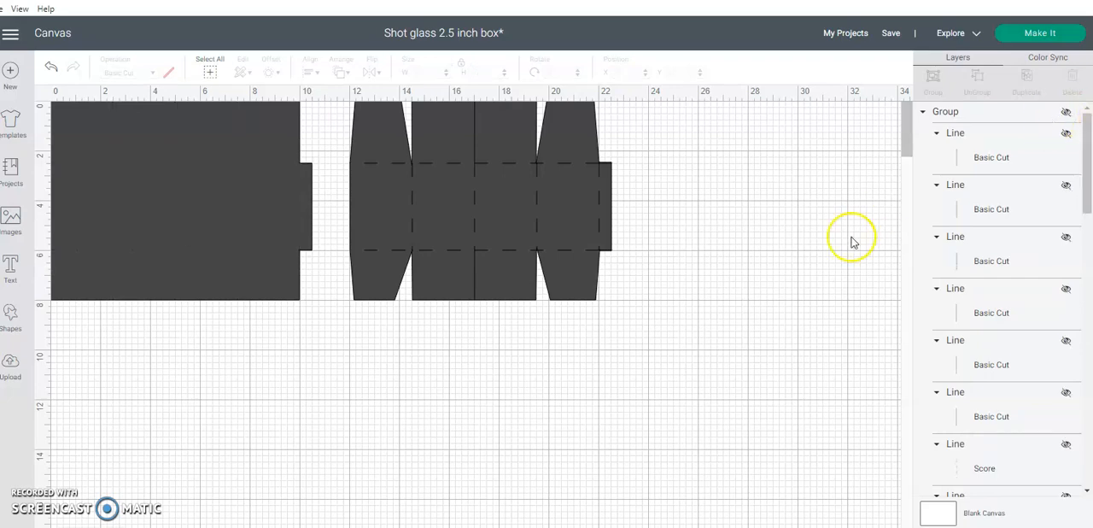
# Add a triangle shape, unlock its proportions and size it 2.5 inches wide by 3 inches high
pyautogui.click(16, 325)
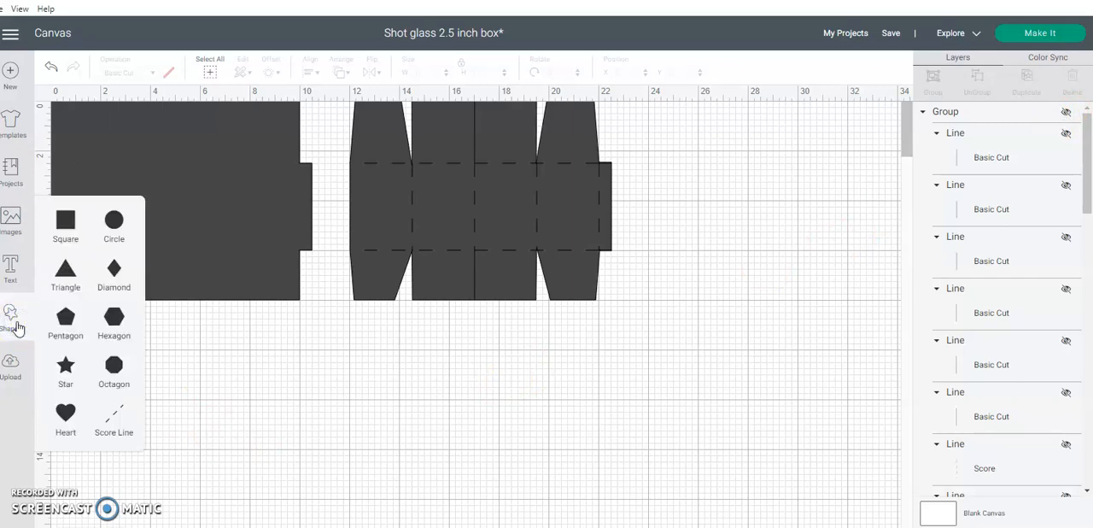
pyautogui.click(65, 270)
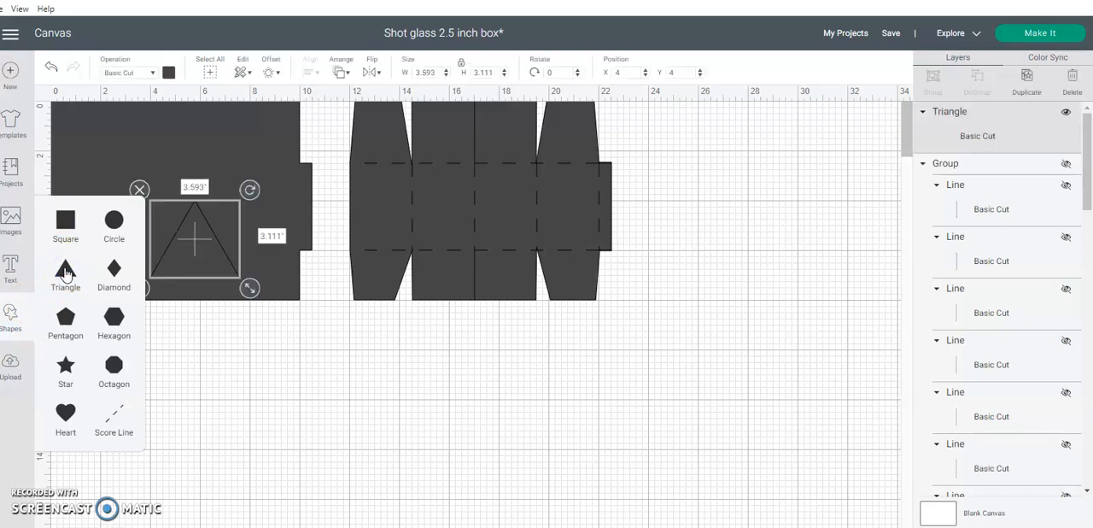
pyautogui.click(461, 63)
pyautogui.click(427, 72)
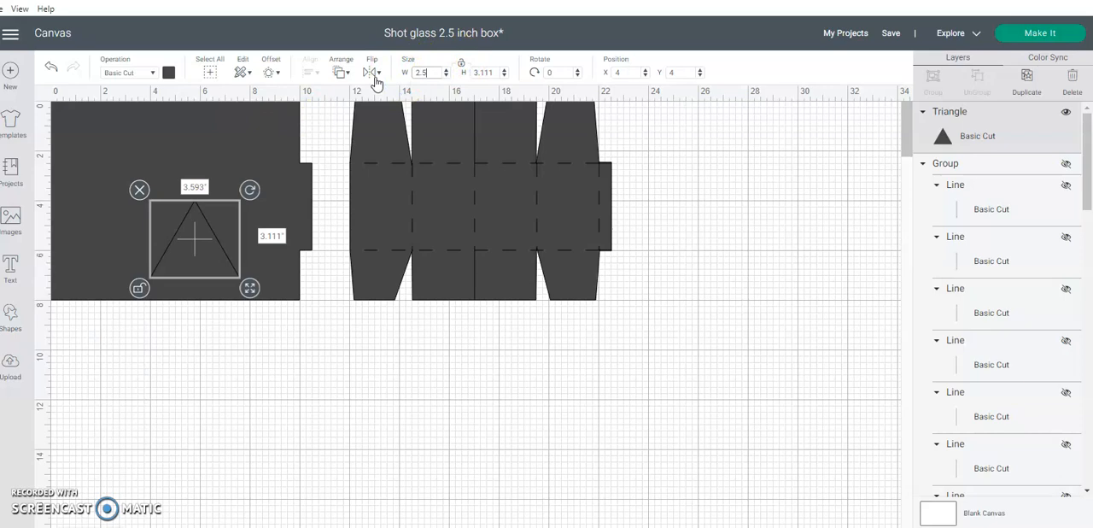
pyautogui.press('Tab')
pyautogui.write('3')
pyautogui.press('Return')
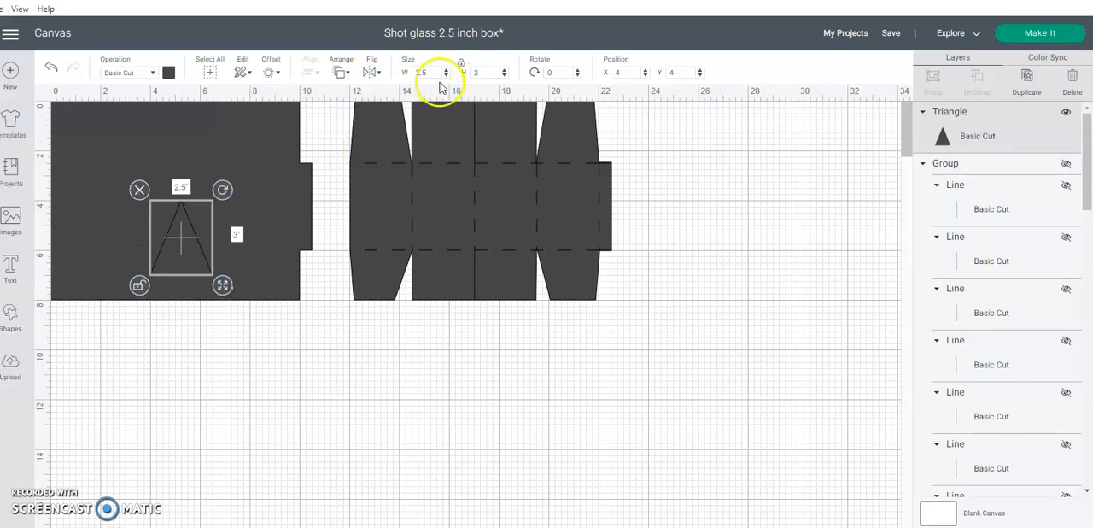
# Set the triangle's width to 2 inches and show the group of cut and score lines again
pyautogui.moveTo(433, 73); pyautogui.dragTo(394, 84)
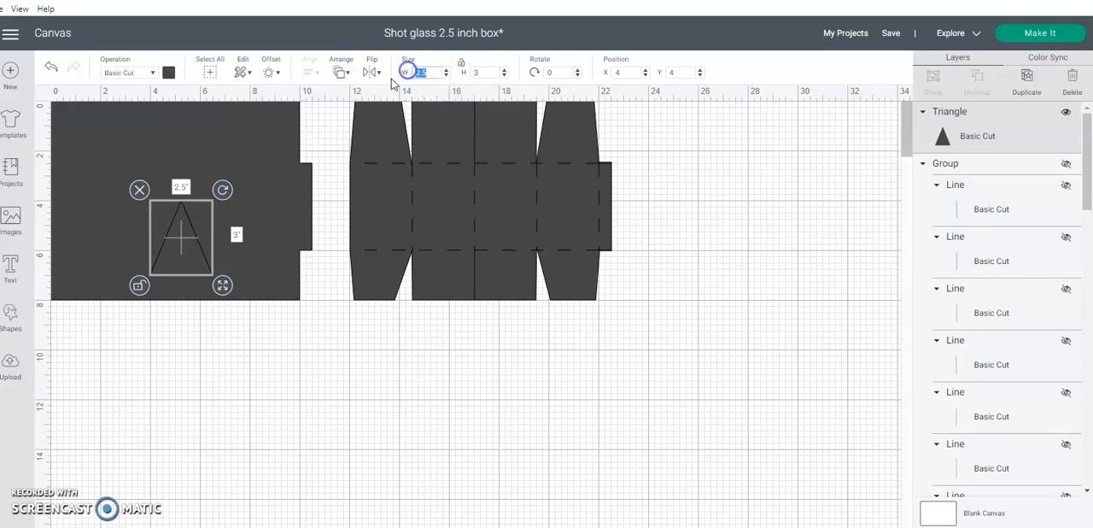
pyautogui.write('2')
pyautogui.press('Return')
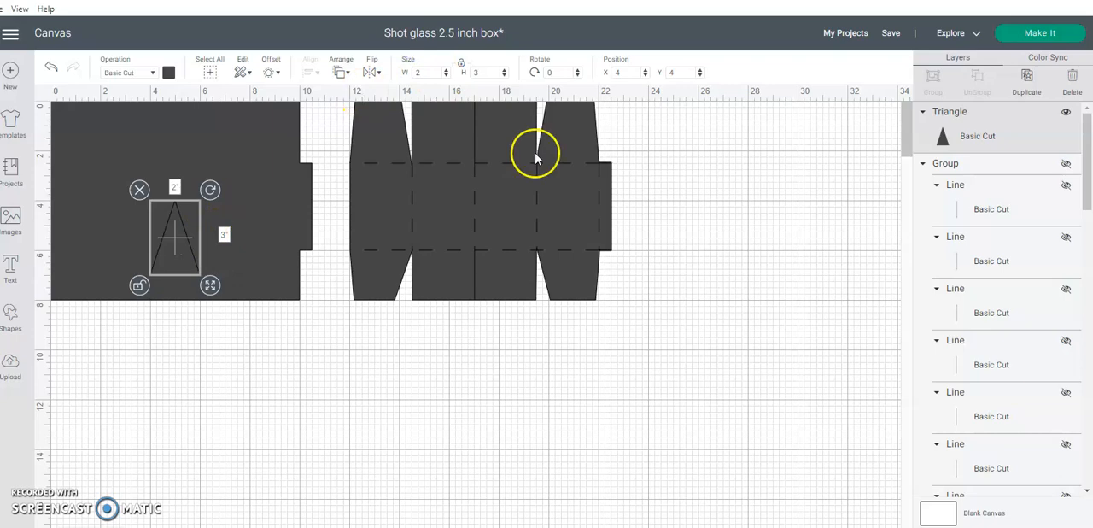
pyautogui.click(1067, 164)
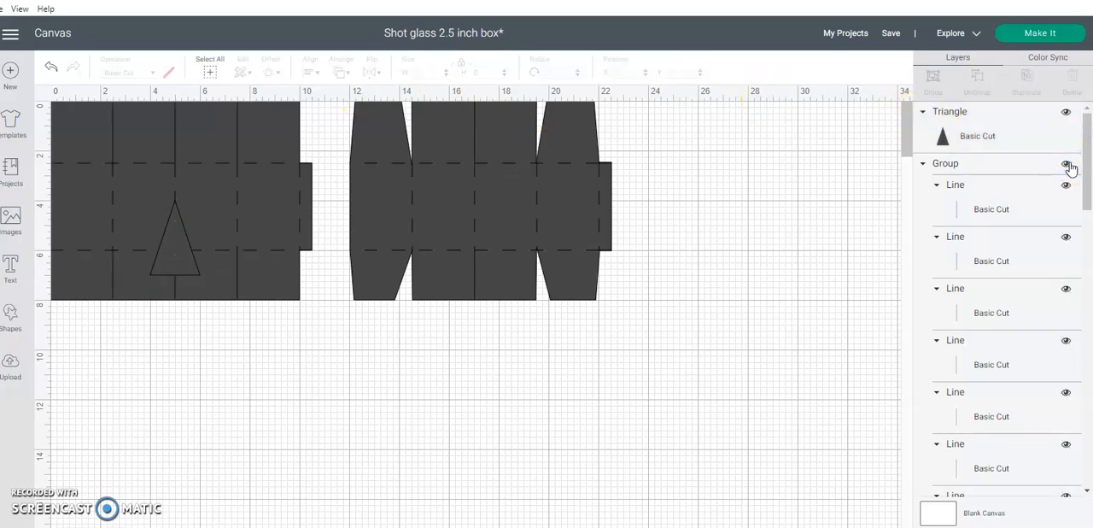
# Move the triangle to the first lower flap cut, rotate it about 16 degrees and align its tip with the score line intersection
pyautogui.click(173, 244)
pyautogui.moveTo(174, 244); pyautogui.dragTo(111, 291)
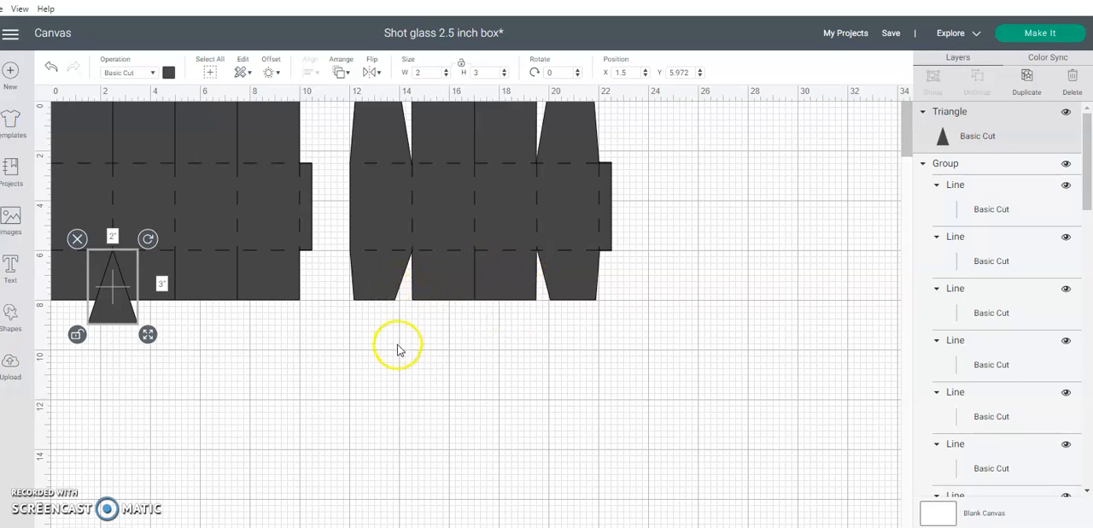
pyautogui.moveTo(147, 238); pyautogui.dragTo(94, 309)
pyautogui.moveTo(125, 241); pyautogui.dragTo(130, 244)
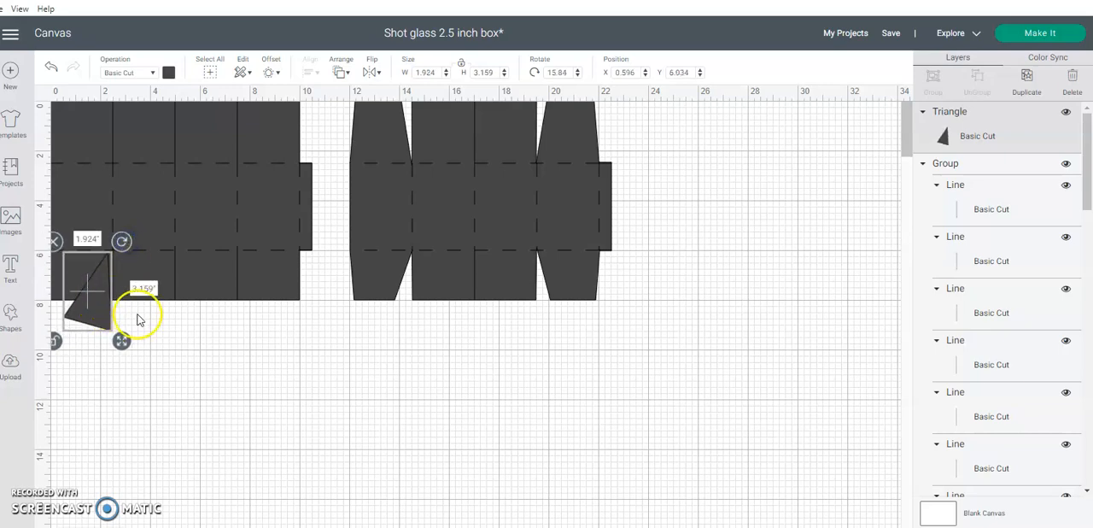
pyautogui.click(139, 318)
pyautogui.moveTo(103, 311); pyautogui.dragTo(107, 315)
pyautogui.click(161, 344)
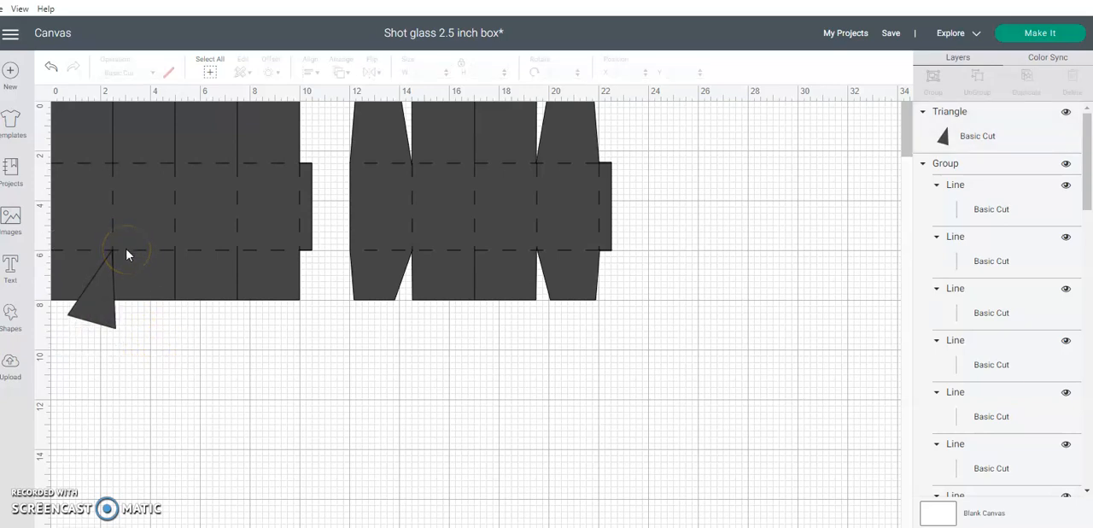
# Hide the group of cut and score lines and slice the rotated triangle out of the first box shape
pyautogui.click(1067, 164)
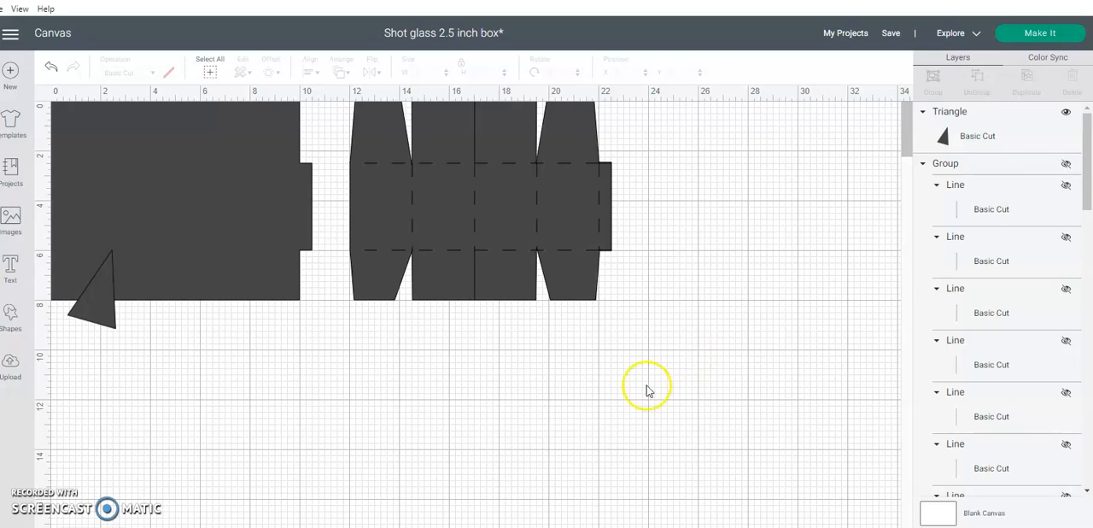
pyautogui.moveTo(152, 337); pyautogui.dragTo(57, 202)
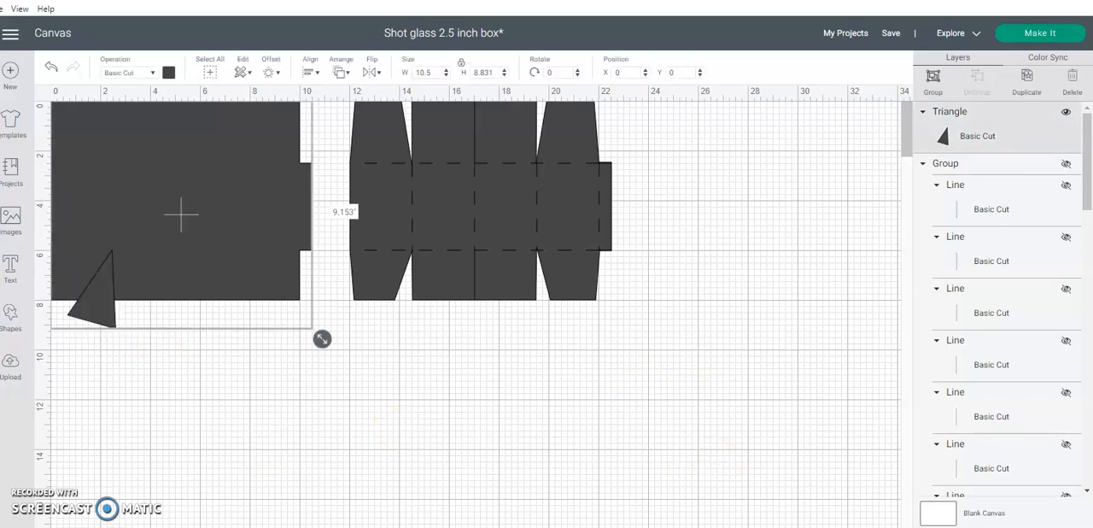
pyautogui.press('Escape')
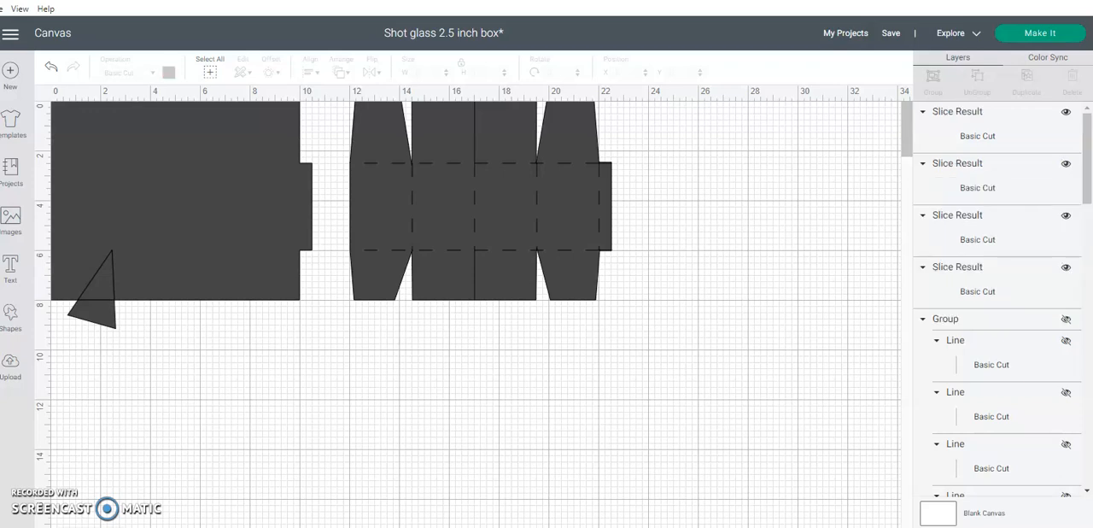
# Delete the three leftover triangular slice pieces, keeping only the notched box shape
pyautogui.click(969, 137)
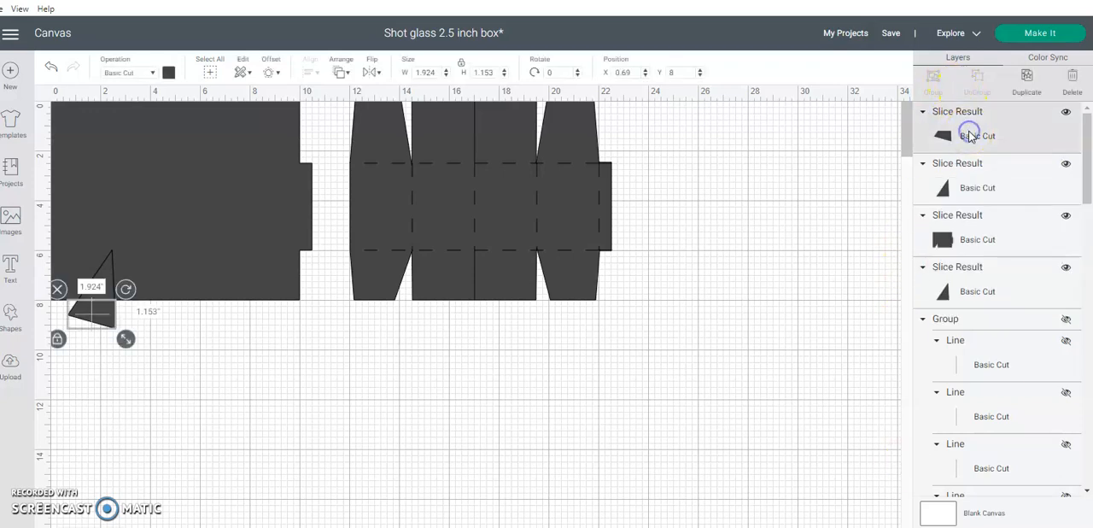
pyautogui.click(1069, 84)
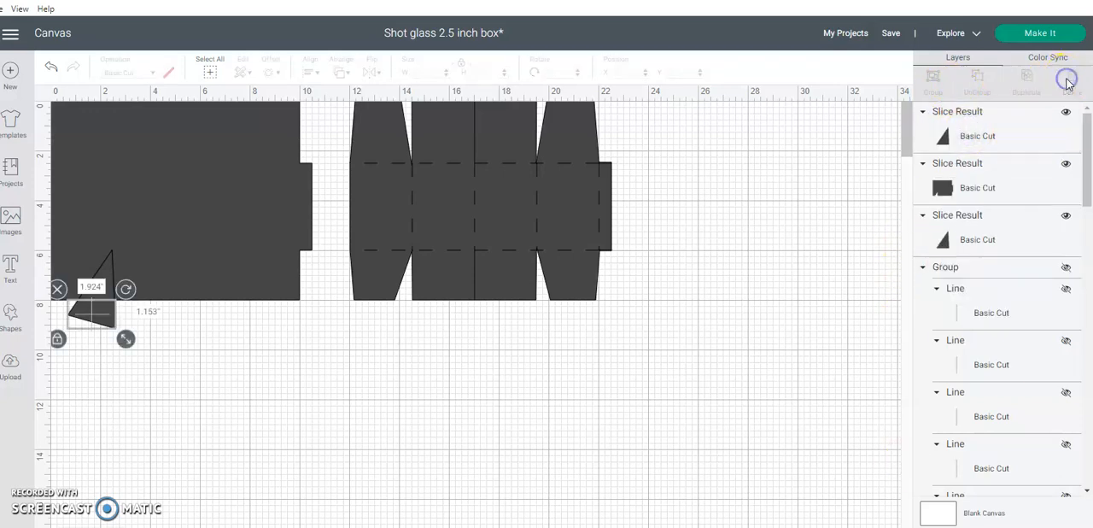
pyautogui.click(1032, 222)
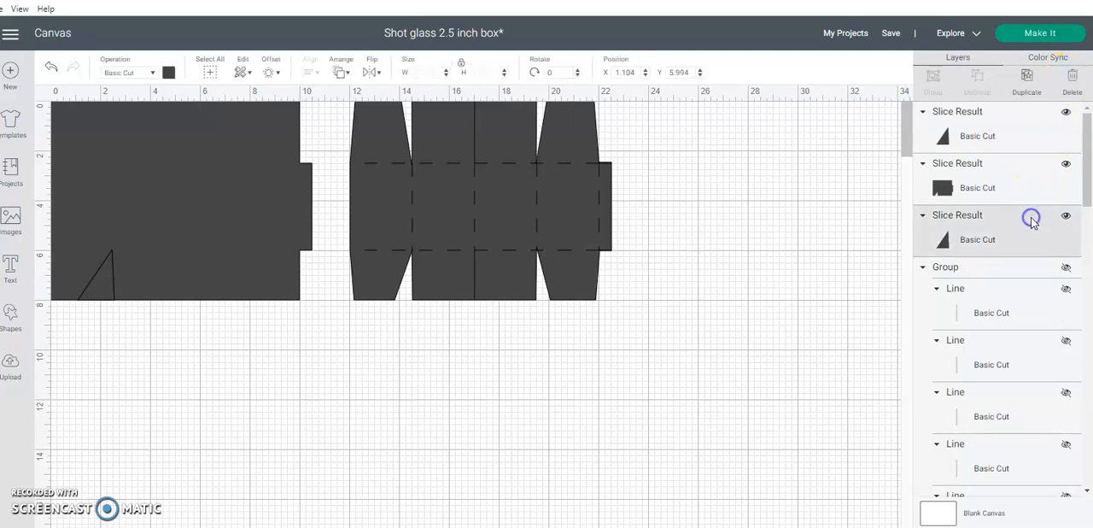
pyautogui.click(1073, 84)
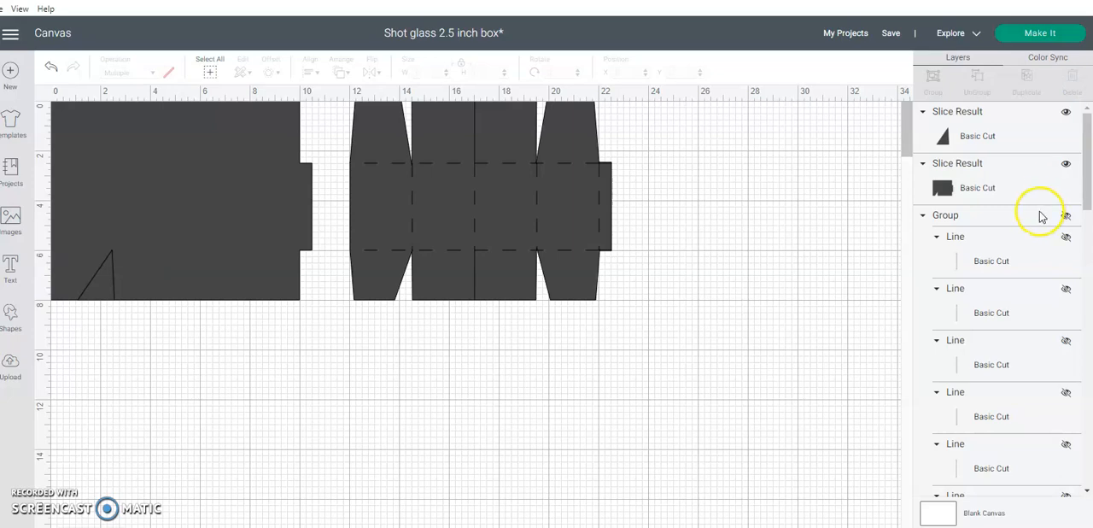
pyautogui.click(1025, 145)
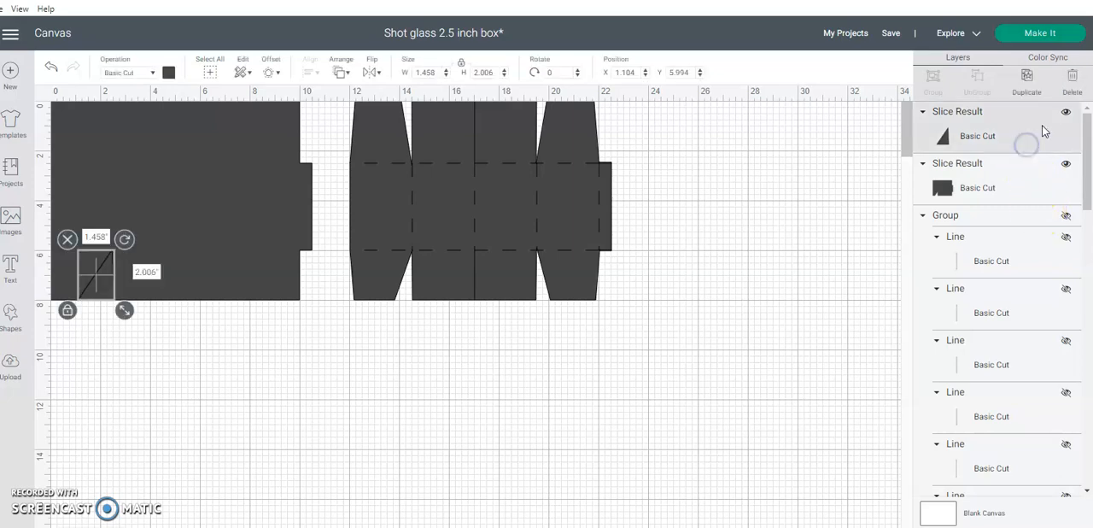
pyautogui.click(1072, 78)
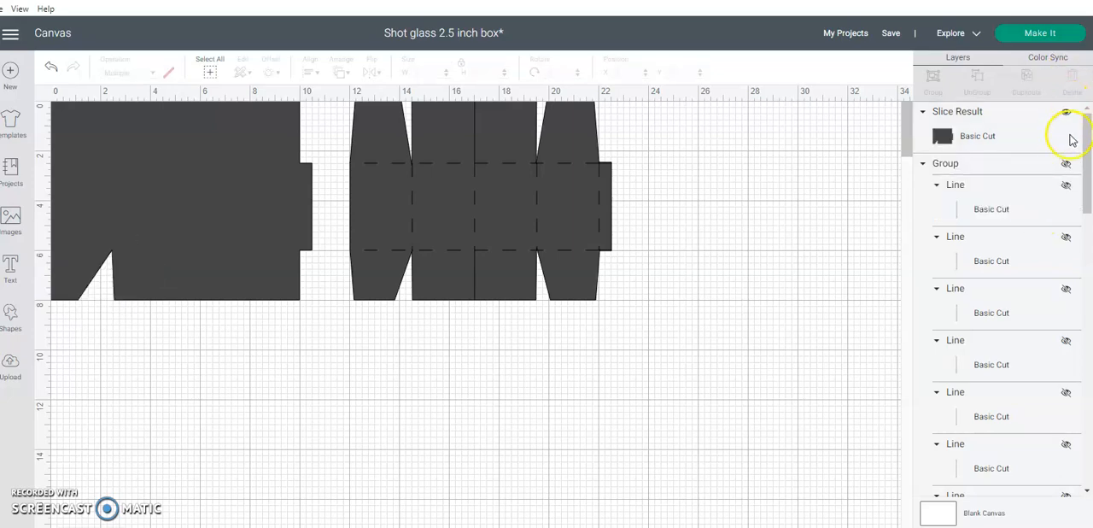
# Show the group of cut and score lines again and move the notched box shape backward behind it
pyautogui.click(1067, 165)
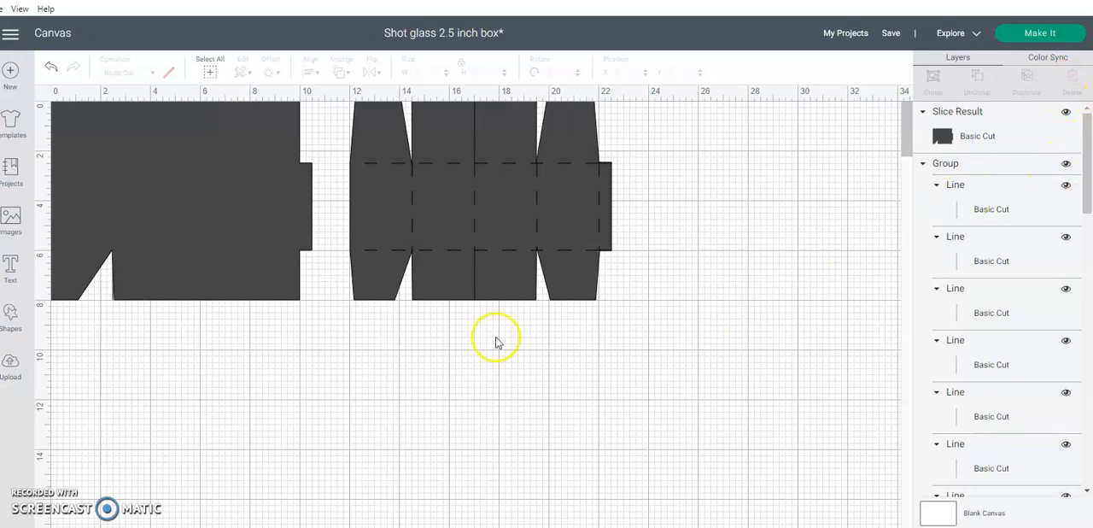
pyautogui.rightClick(271, 279)
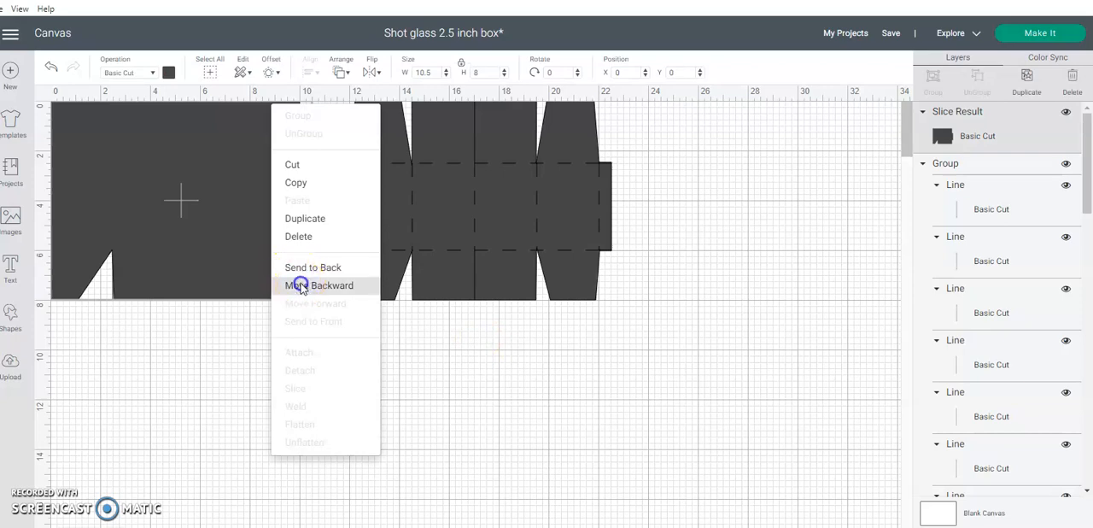
pyautogui.click(302, 287)
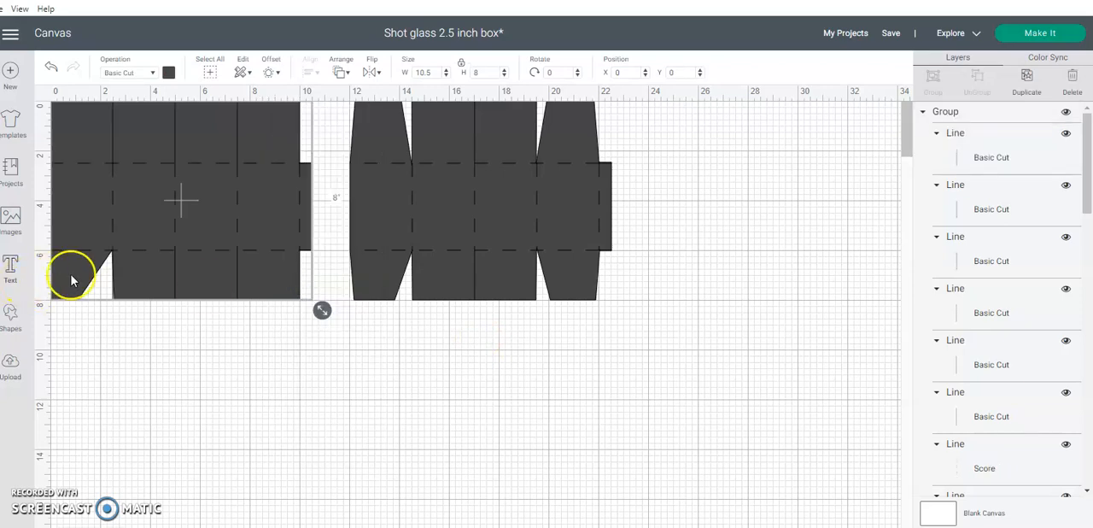
# Add another triangle shape, unlock its proportions and size it 2 inches wide by 3 inches high
pyautogui.click(14, 319)
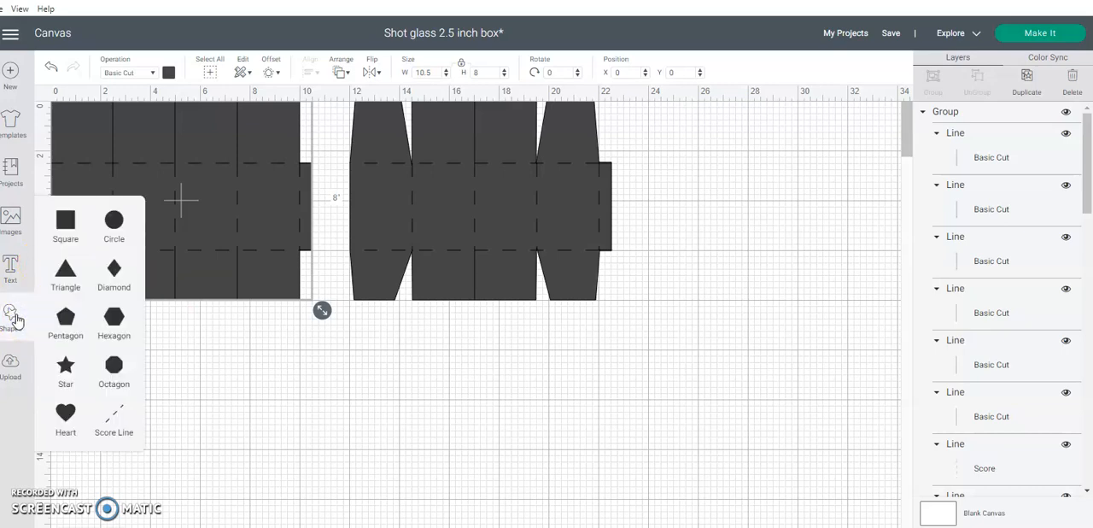
pyautogui.click(64, 275)
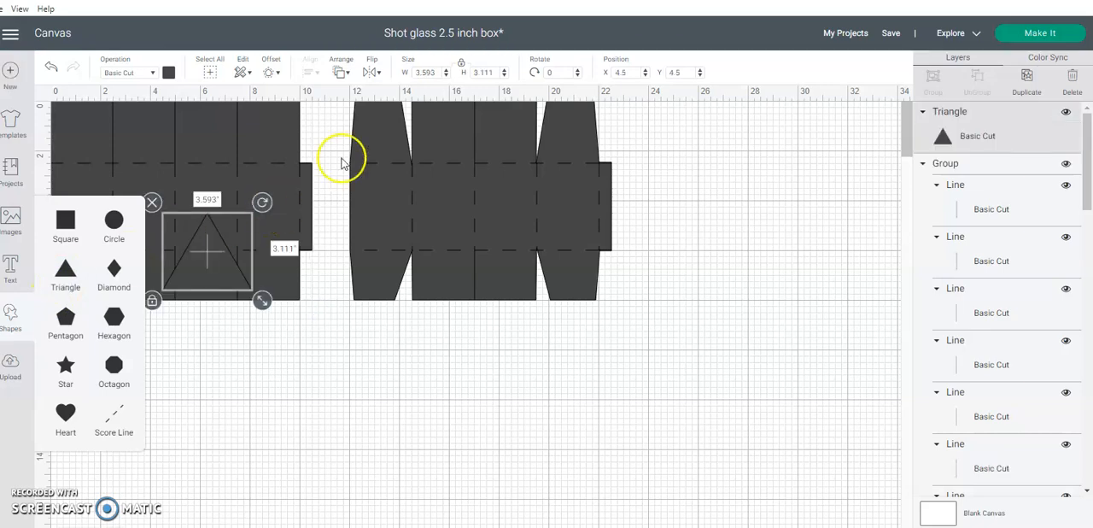
pyautogui.click(462, 69)
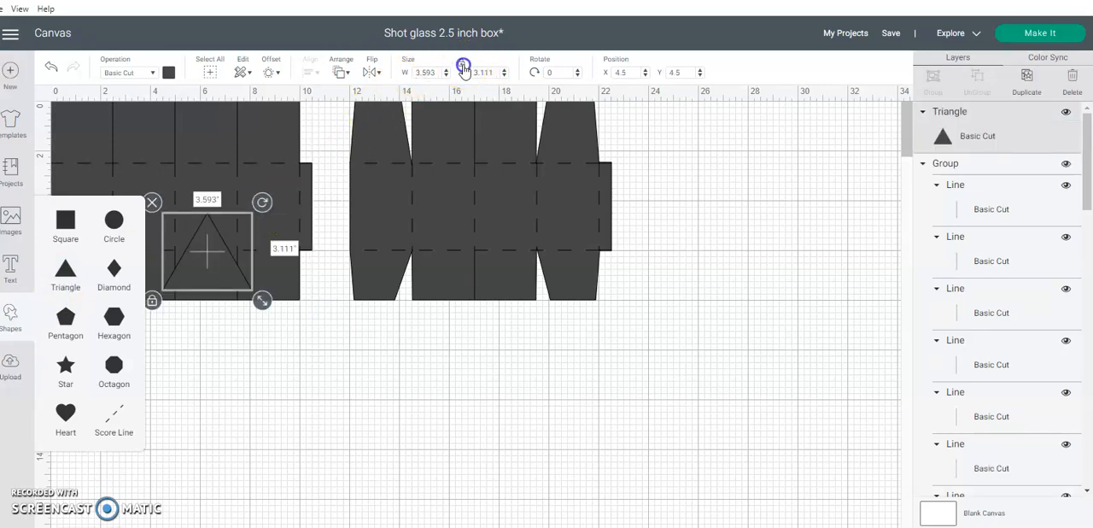
pyautogui.moveTo(438, 72); pyautogui.dragTo(399, 73)
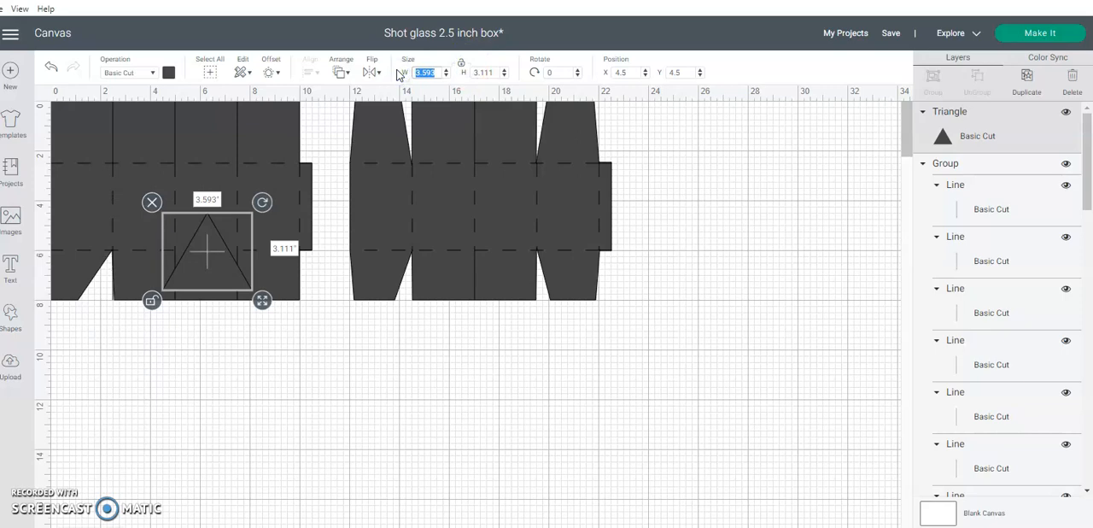
pyautogui.write('2')
pyautogui.press('Tab')
pyautogui.write('3')
pyautogui.press('Return')
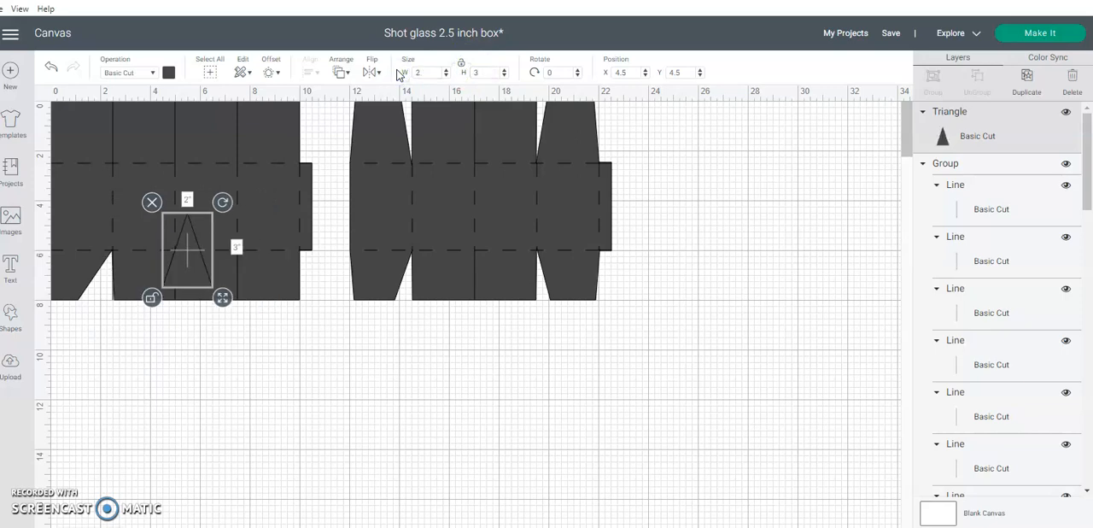
# Move the new triangle to the middle lower flap cut and rotate it to about 341 degrees so one side follows the cut line
pyautogui.moveTo(175, 262); pyautogui.dragTo(171, 305)
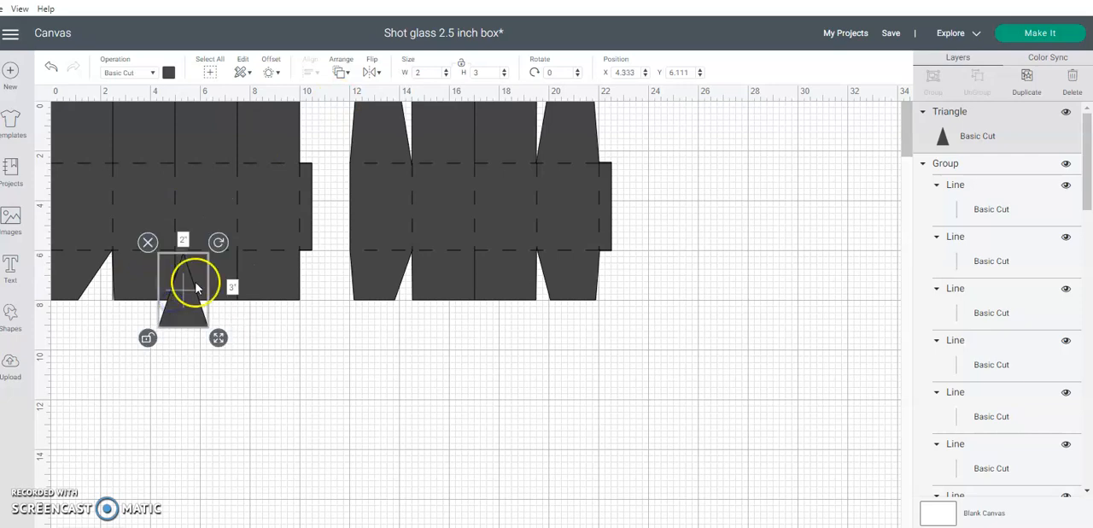
pyautogui.moveTo(219, 242); pyautogui.dragTo(205, 237)
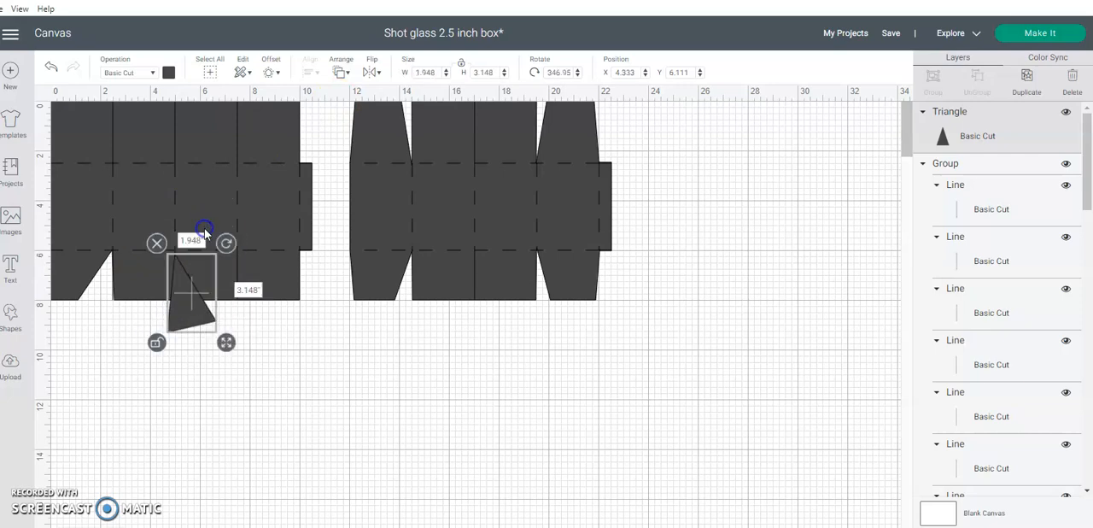
pyautogui.moveTo(177, 325); pyautogui.dragTo(195, 314)
pyautogui.moveTo(231, 237); pyautogui.dragTo(230, 237)
pyautogui.click(190, 291)
pyautogui.moveTo(189, 291); pyautogui.dragTo(192, 294)
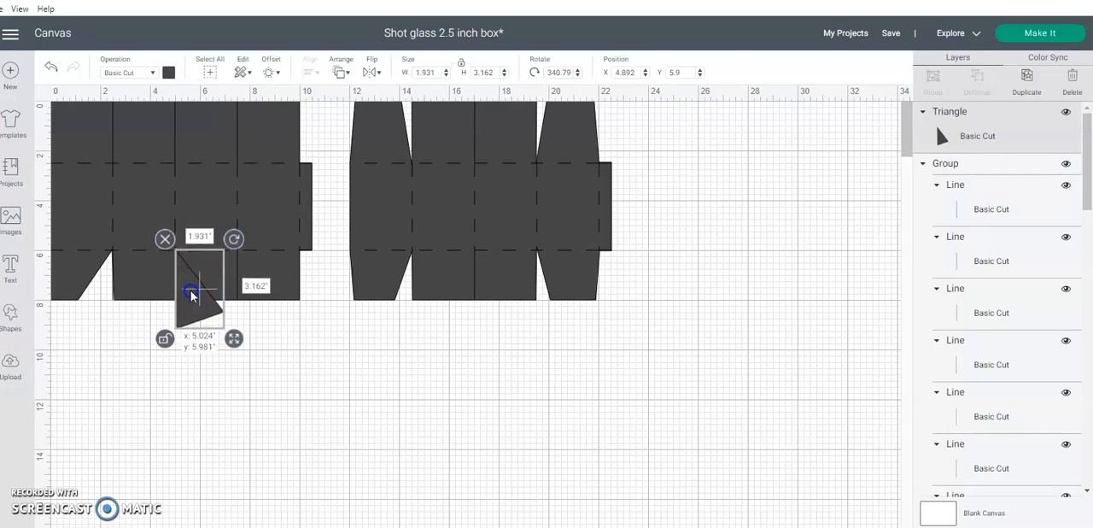
pyautogui.click(253, 390)
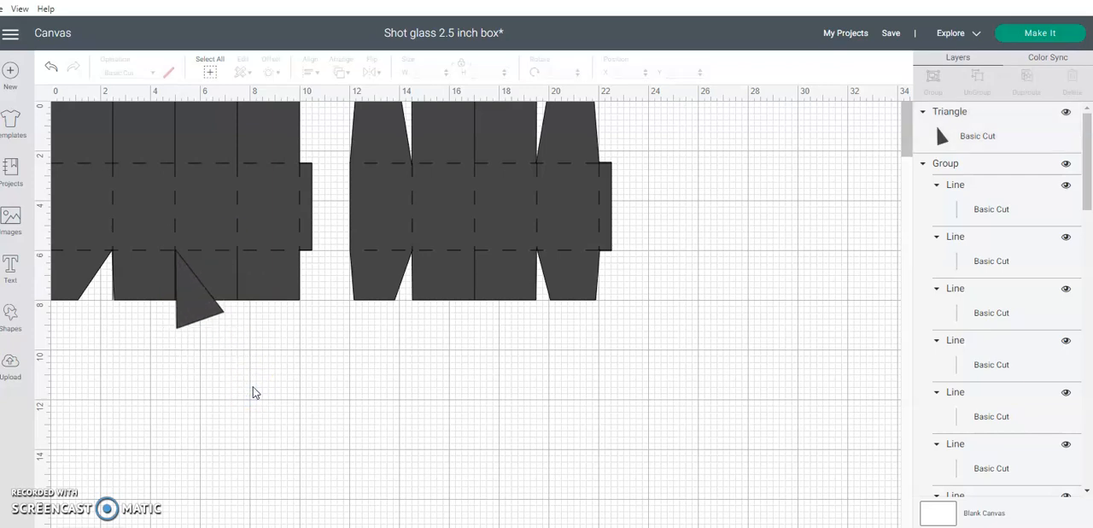
# Set the rotated triangle's position to X 5 and Y 6
pyautogui.click(205, 309)
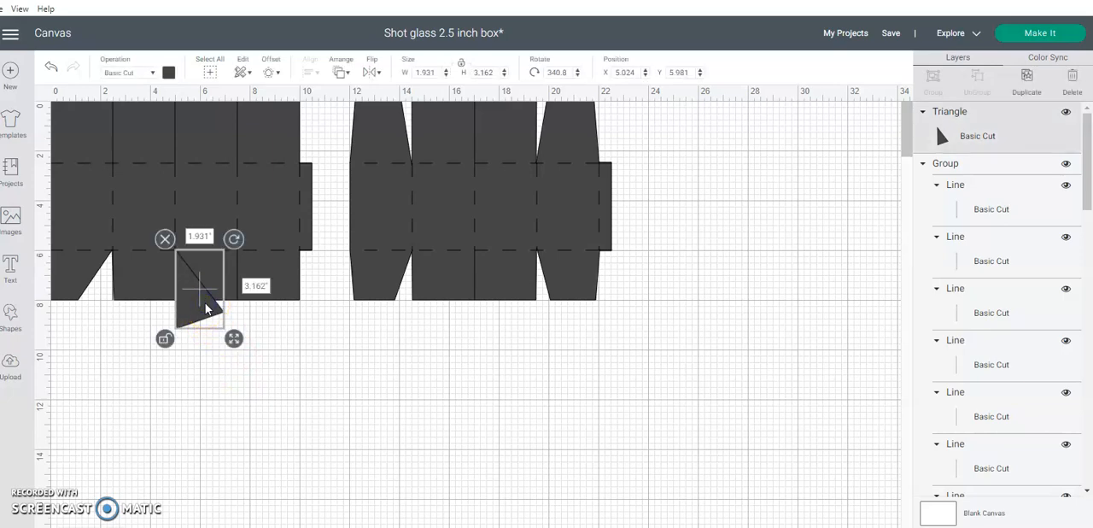
pyautogui.moveTo(636, 77); pyautogui.dragTo(611, 79)
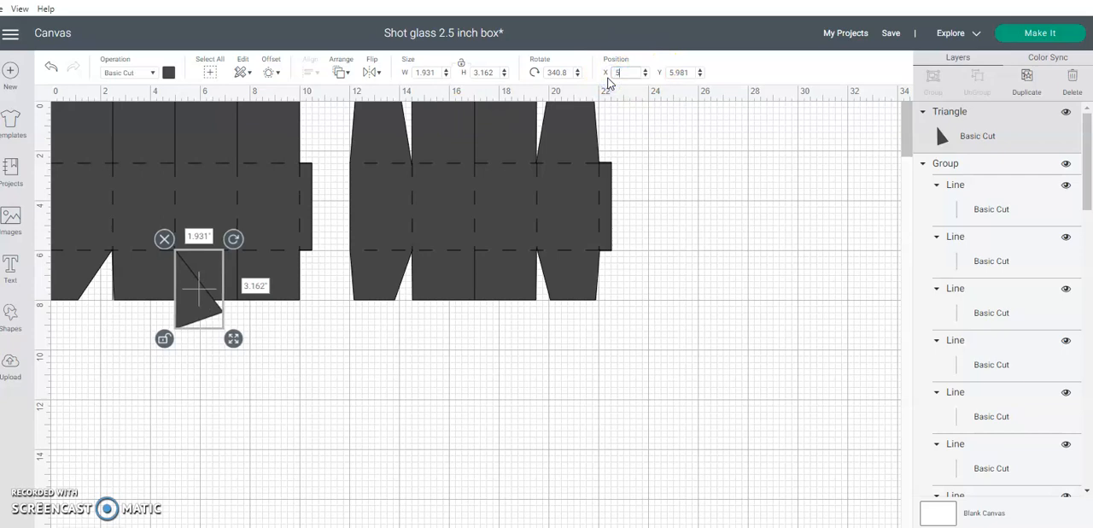
pyautogui.moveTo(690, 78); pyautogui.dragTo(636, 78)
pyautogui.write('6')
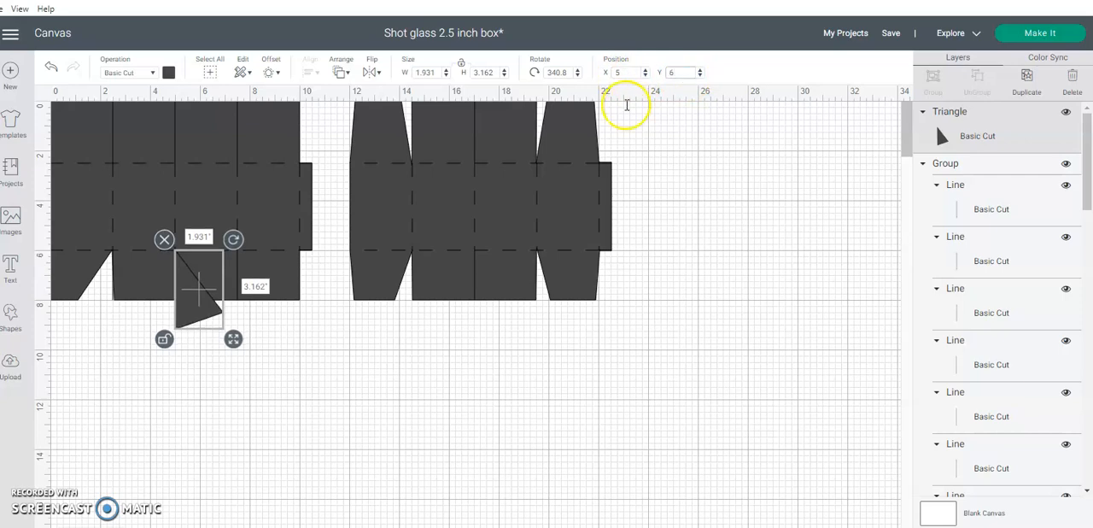
pyautogui.click(574, 320)
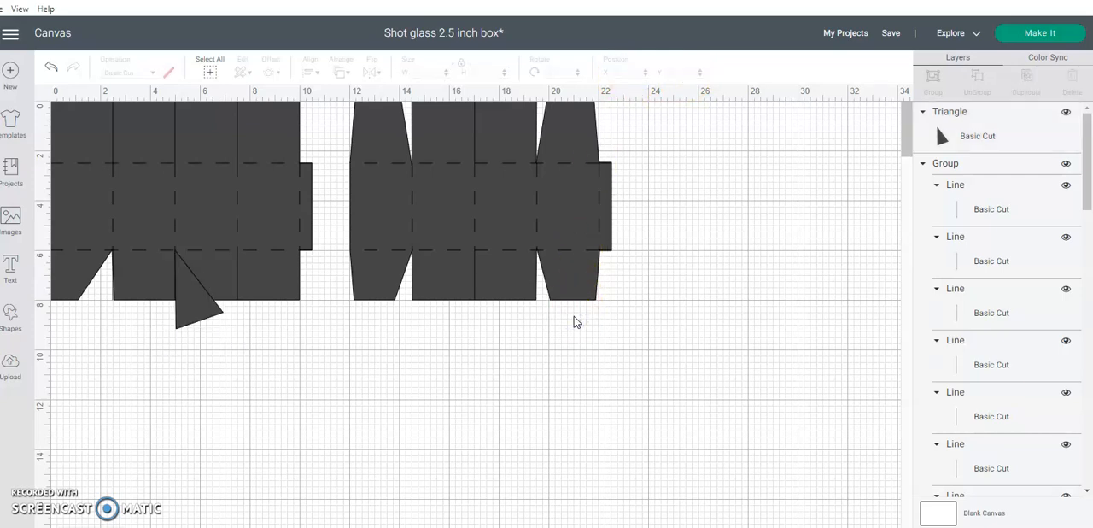
# Hide the line group, duplicate the rotated triangle and place the copy on the empty canvas below the second box
pyautogui.click(1066, 164)
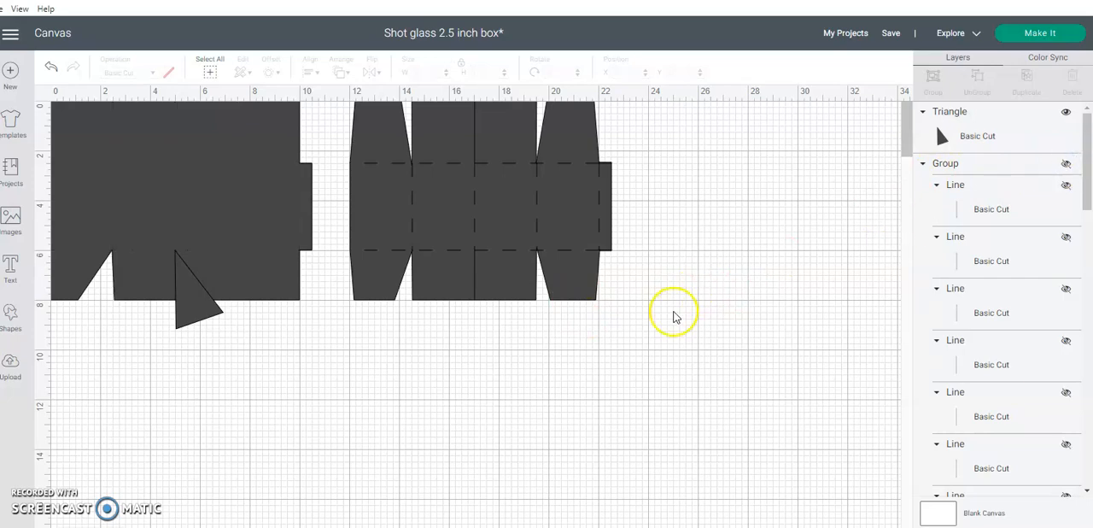
pyautogui.click(196, 281)
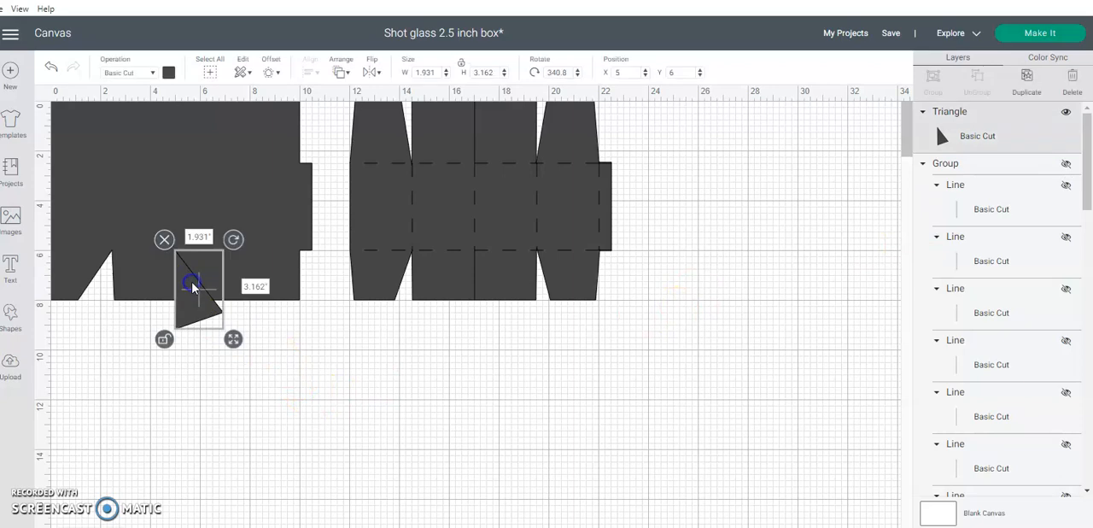
pyautogui.click(1028, 86)
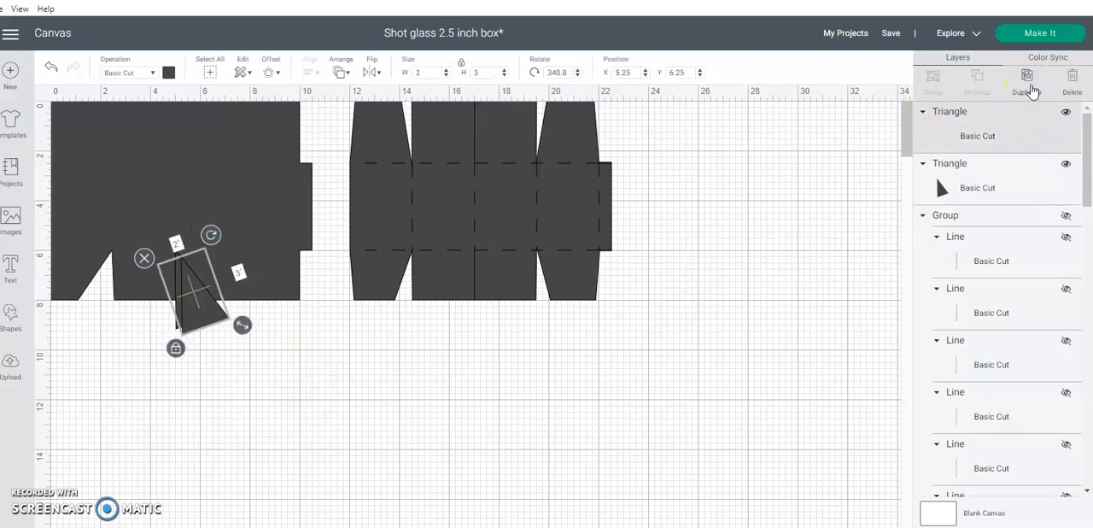
pyautogui.moveTo(209, 312); pyautogui.dragTo(552, 451)
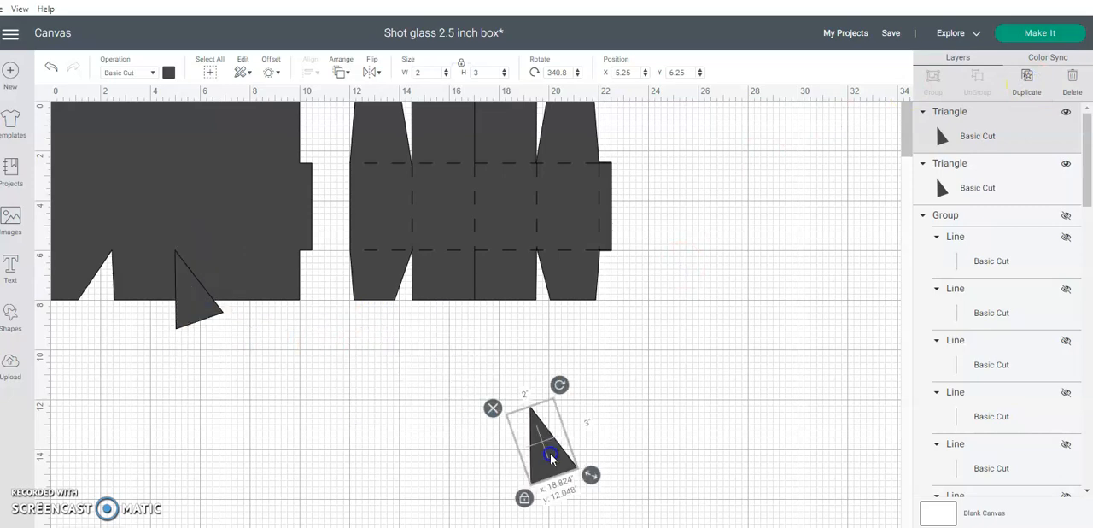
# Slice the rotated triangle at the middle lower flap cut out of the first box shape and delete the three leftover slice pieces
pyautogui.moveTo(218, 340); pyautogui.dragTo(202, 243)
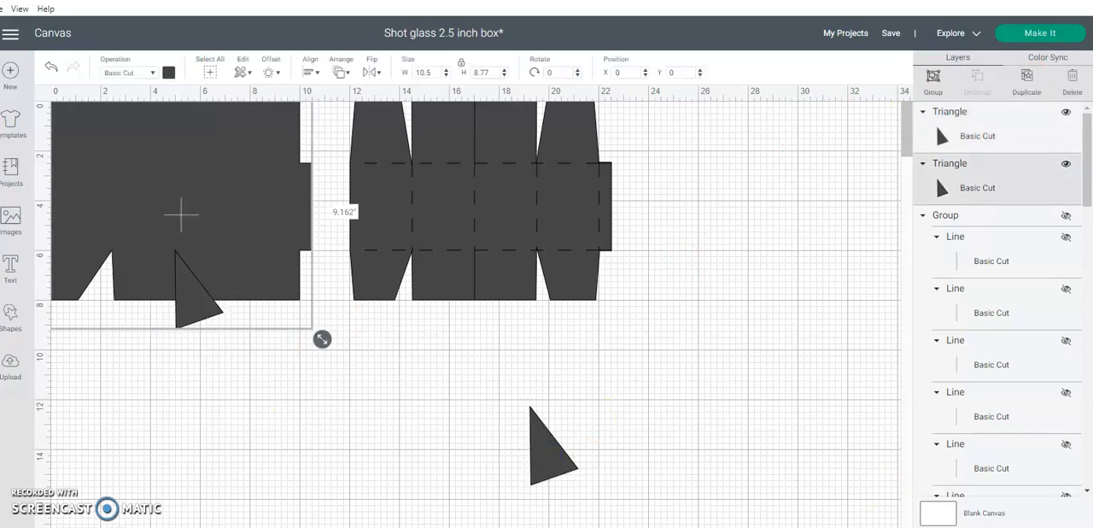
pyautogui.click(933, 526)
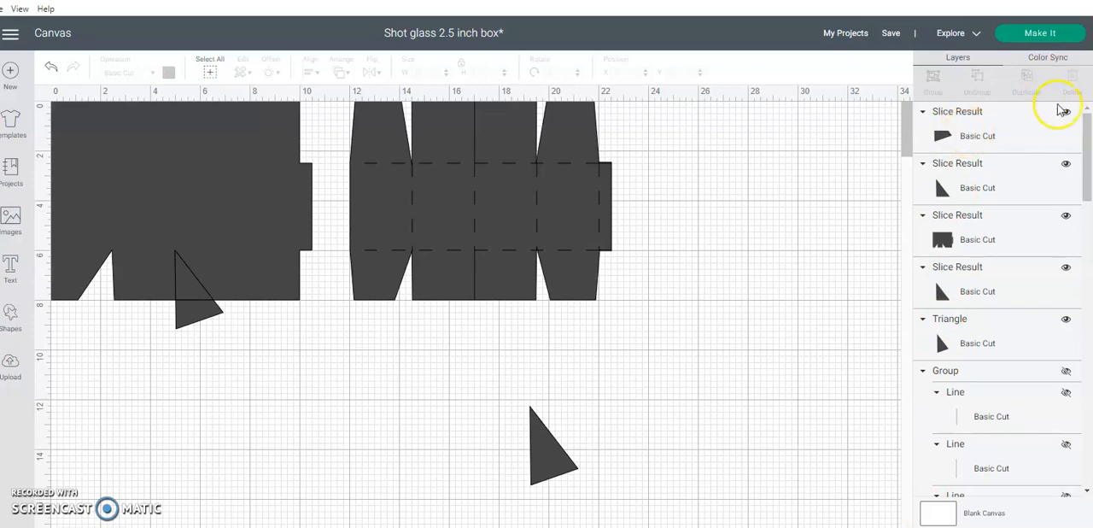
pyautogui.click(1042, 139)
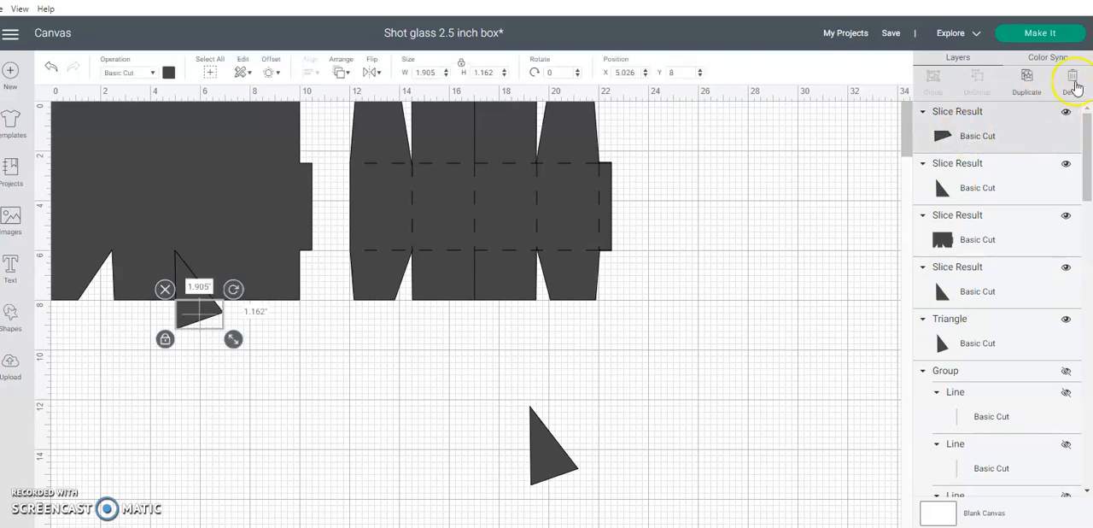
pyautogui.click(1074, 83)
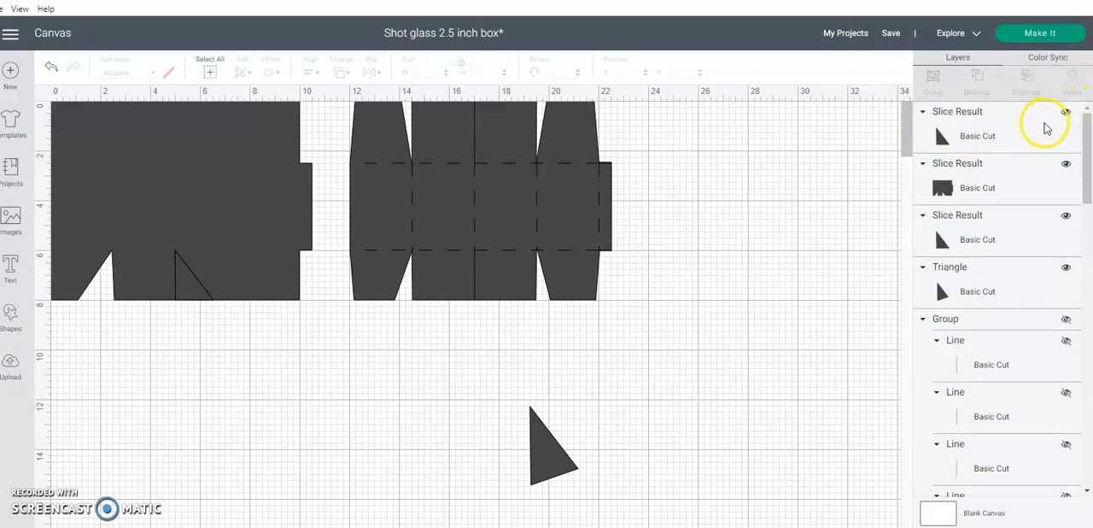
pyautogui.click(1046, 127)
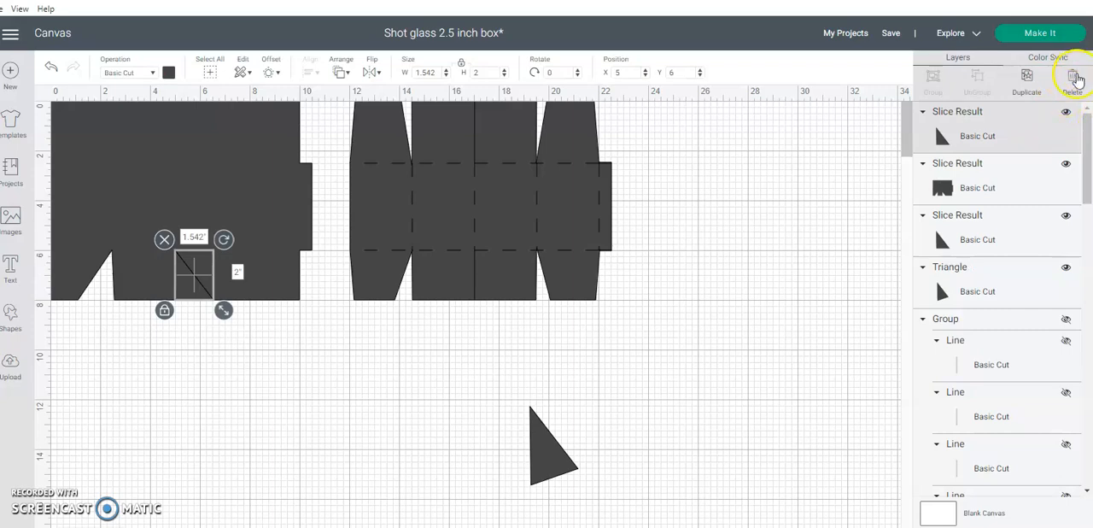
pyautogui.click(1074, 75)
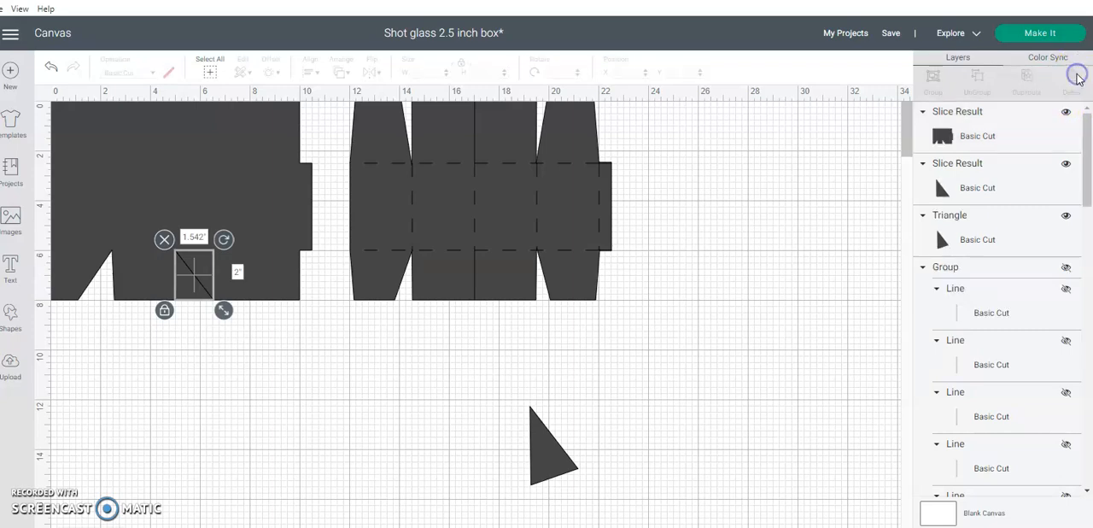
pyautogui.click(1049, 224)
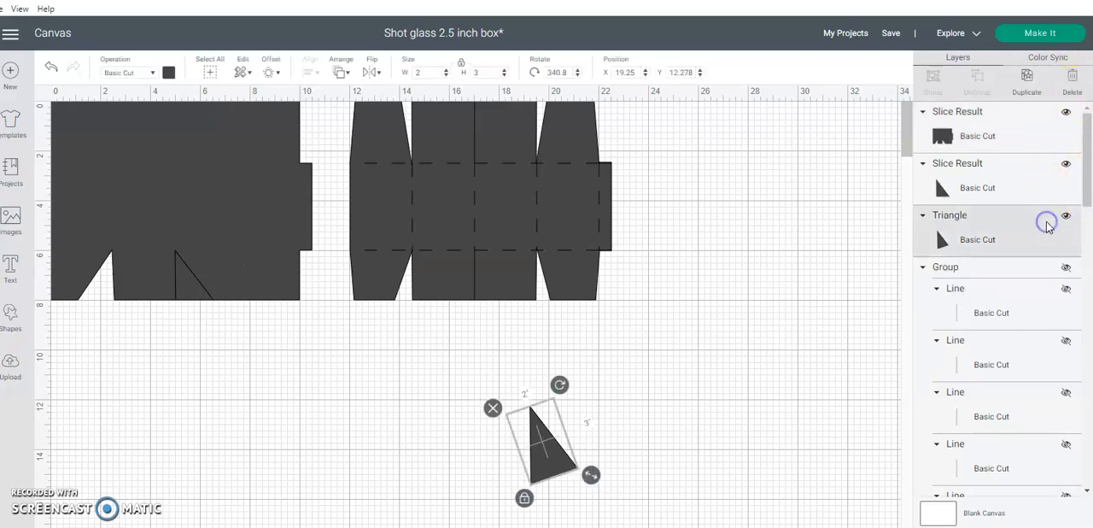
pyautogui.click(1030, 175)
pyautogui.click(1075, 79)
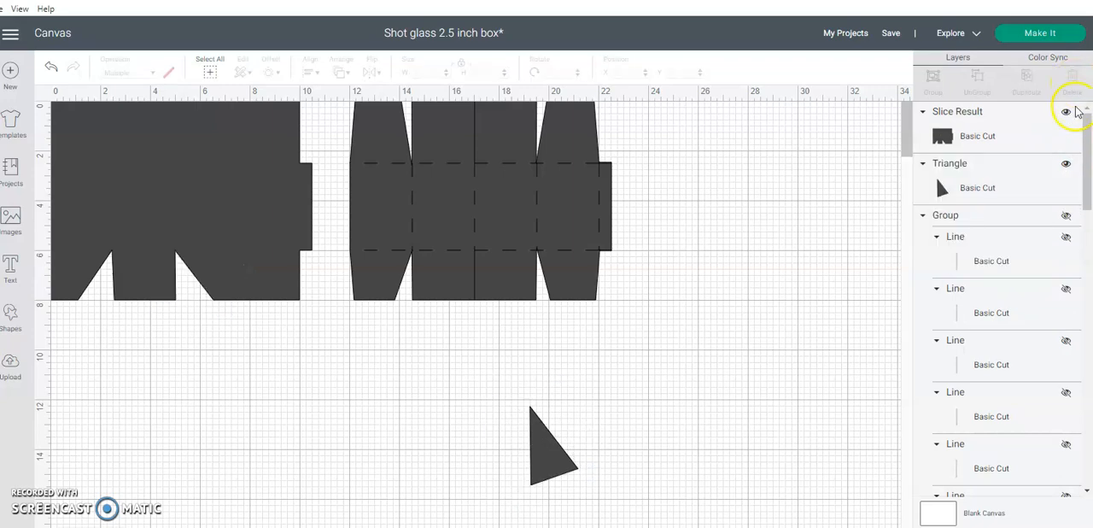
# Show the line group again and move the sliced box shape backward twice so it sits behind the lines
pyautogui.click(1066, 216)
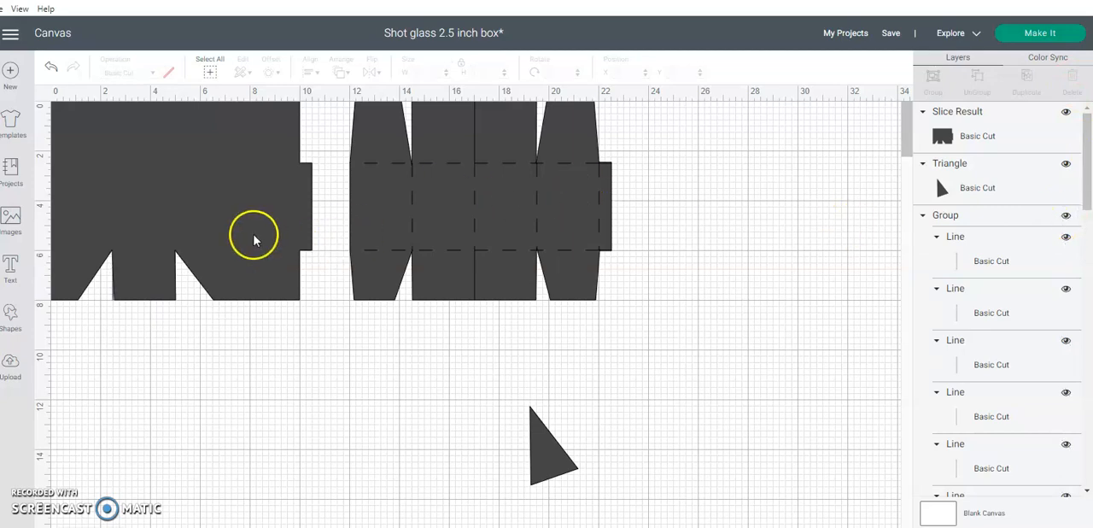
pyautogui.rightClick(253, 238)
pyautogui.click(270, 242)
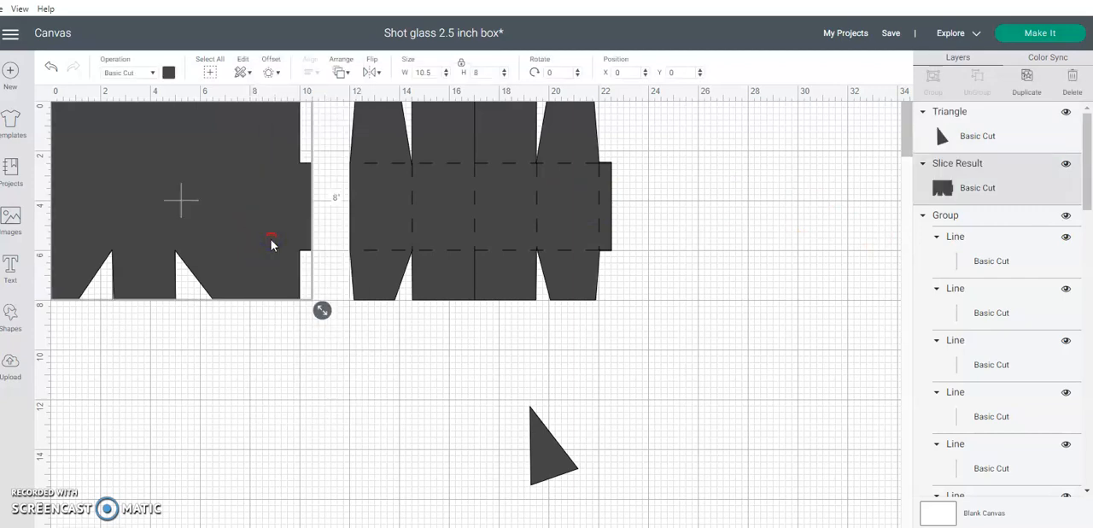
pyautogui.rightClick(271, 245)
pyautogui.click(283, 247)
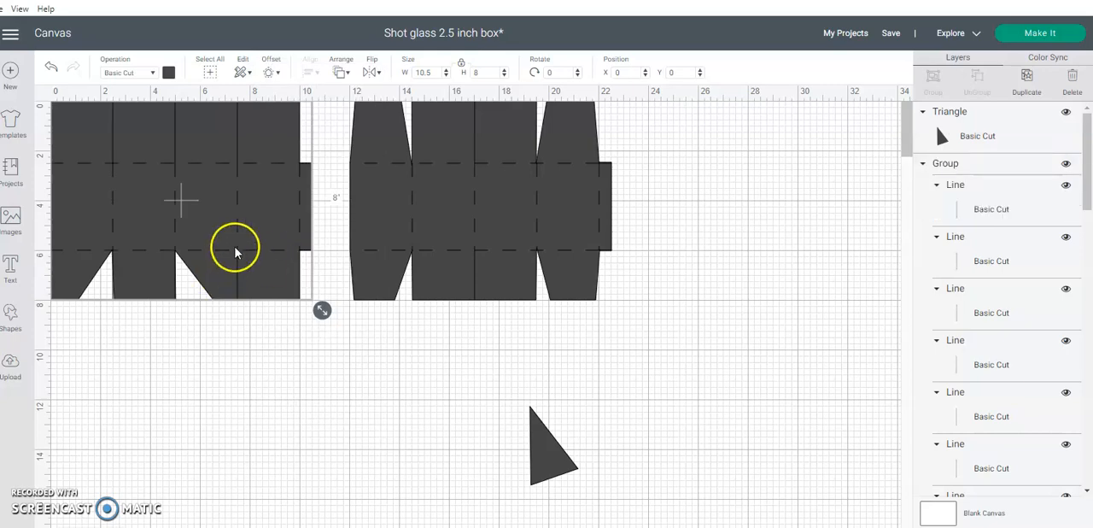
# Move the spare triangle to the third lower flap cut and rotate it to about 18 degrees so one side follows the cut line
pyautogui.moveTo(531, 452); pyautogui.dragTo(305, 378)
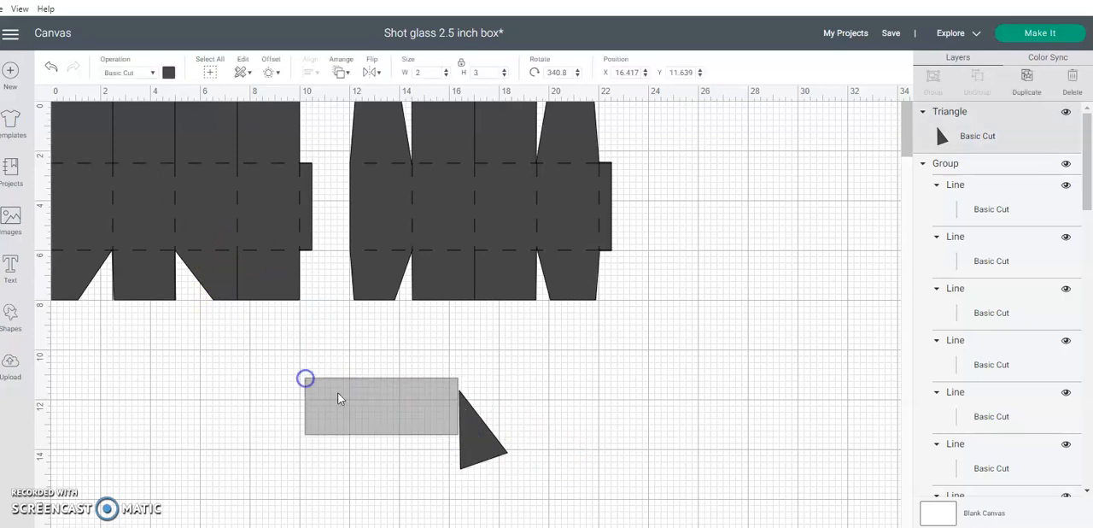
pyautogui.moveTo(462, 433); pyautogui.dragTo(207, 304)
pyautogui.moveTo(234, 245); pyautogui.dragTo(223, 292)
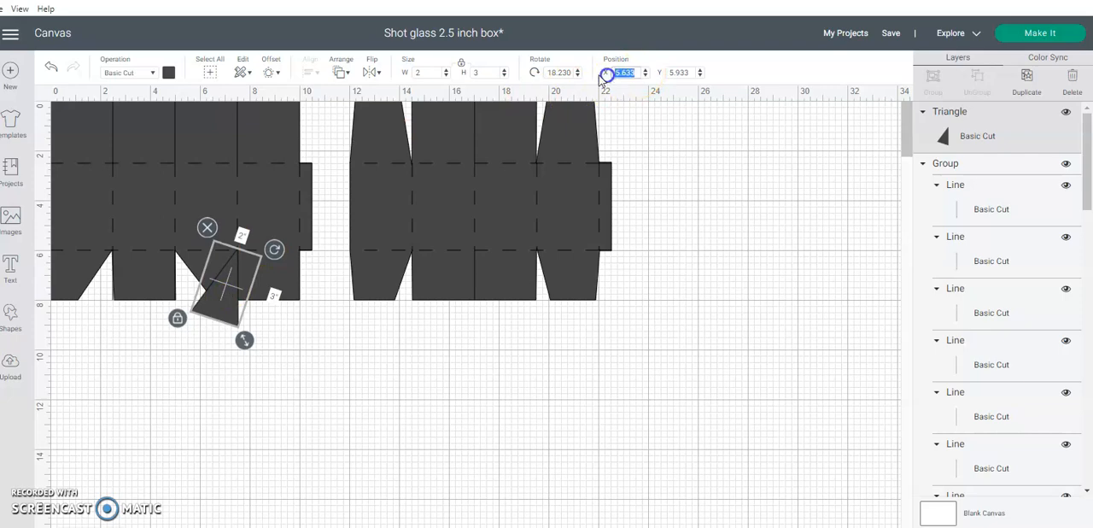
# Set the rotated triangle's position to X 5.6 and Y 6
pyautogui.press('Return')
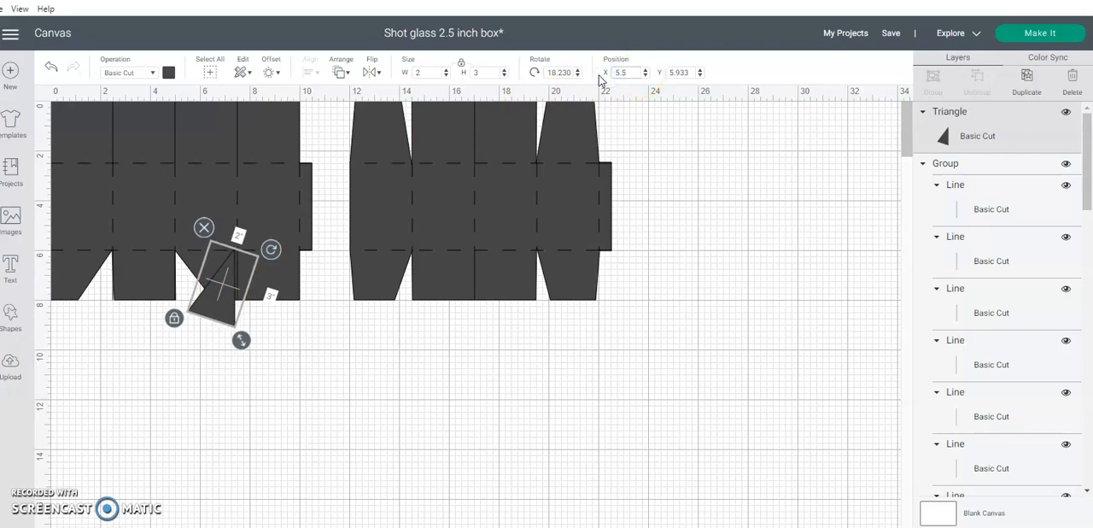
pyautogui.click(646, 70)
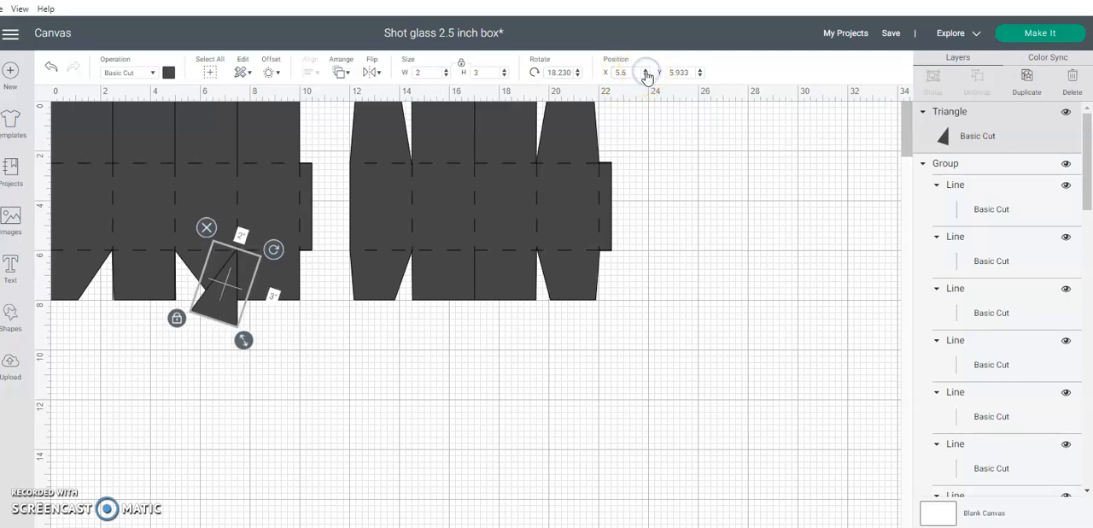
pyautogui.moveTo(690, 73); pyautogui.dragTo(648, 79)
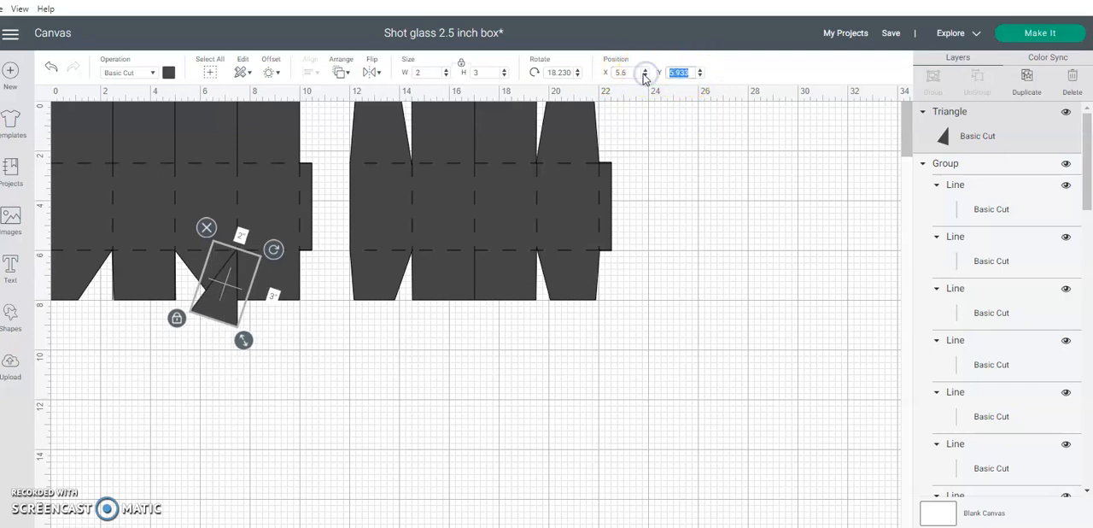
pyautogui.press('Return')
pyautogui.click(642, 245)
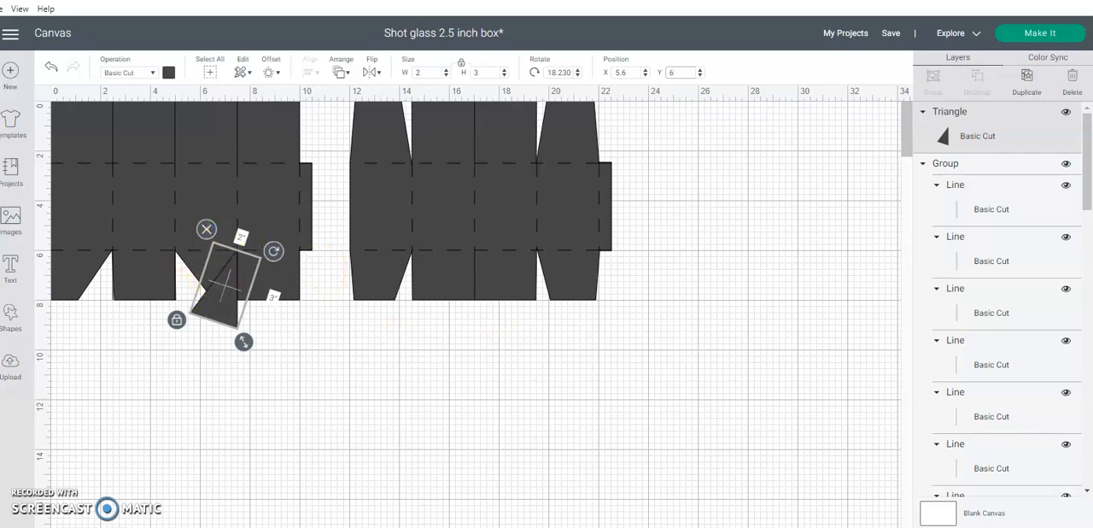
# Unlock the triangle's proportions and reduce its width to 1.2 inches
pyautogui.click(446, 75)
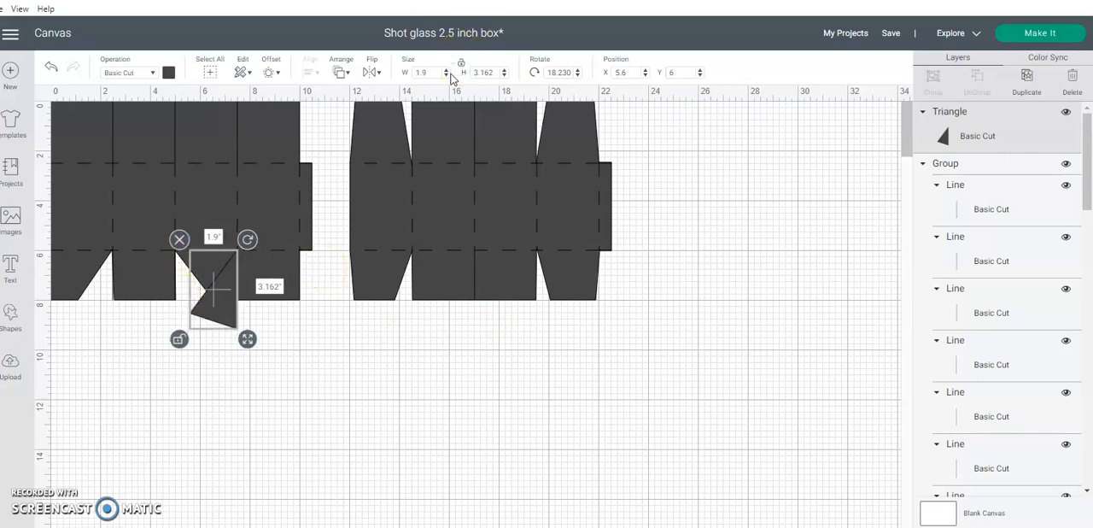
pyautogui.click(447, 75)
pyautogui.click(447, 76)
pyautogui.click(446, 75)
pyautogui.click(446, 75)
pyautogui.click(447, 75)
pyautogui.click(447, 75)
pyautogui.click(447, 75)
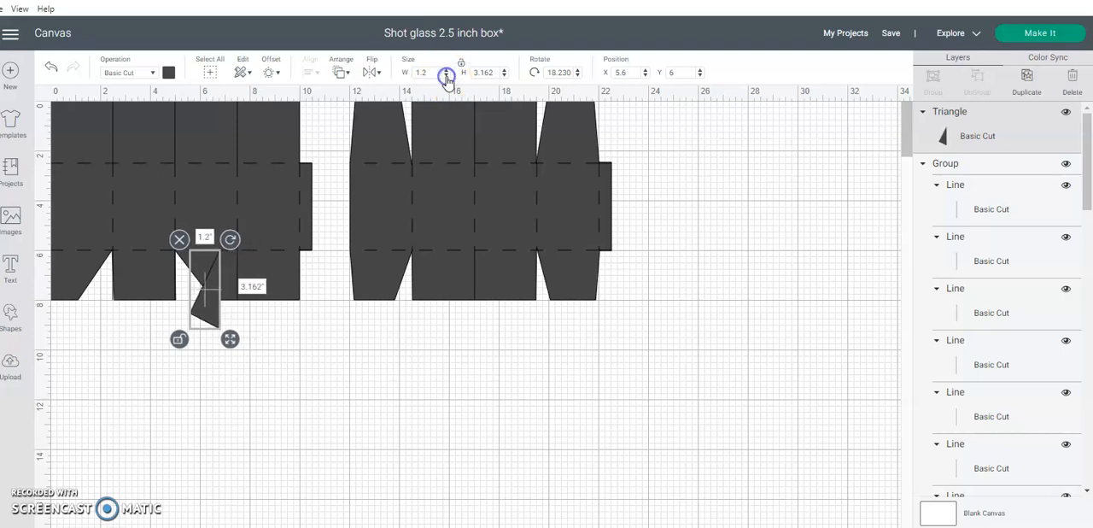
# Move the narrowed triangle back against the third lower cut line at about X 6.3 and set its Y position to 6
pyautogui.moveTo(214, 301); pyautogui.dragTo(228, 301)
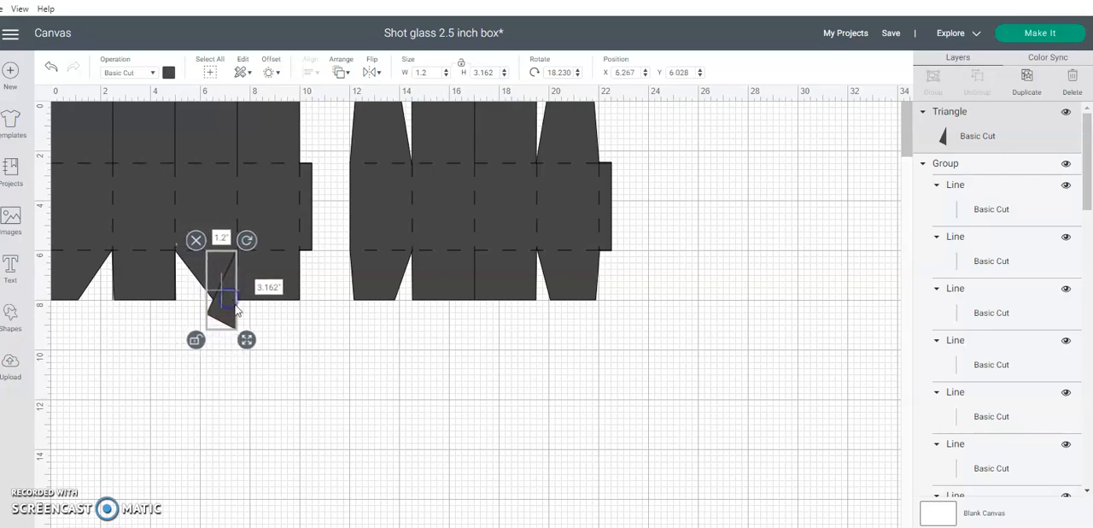
pyautogui.click(312, 382)
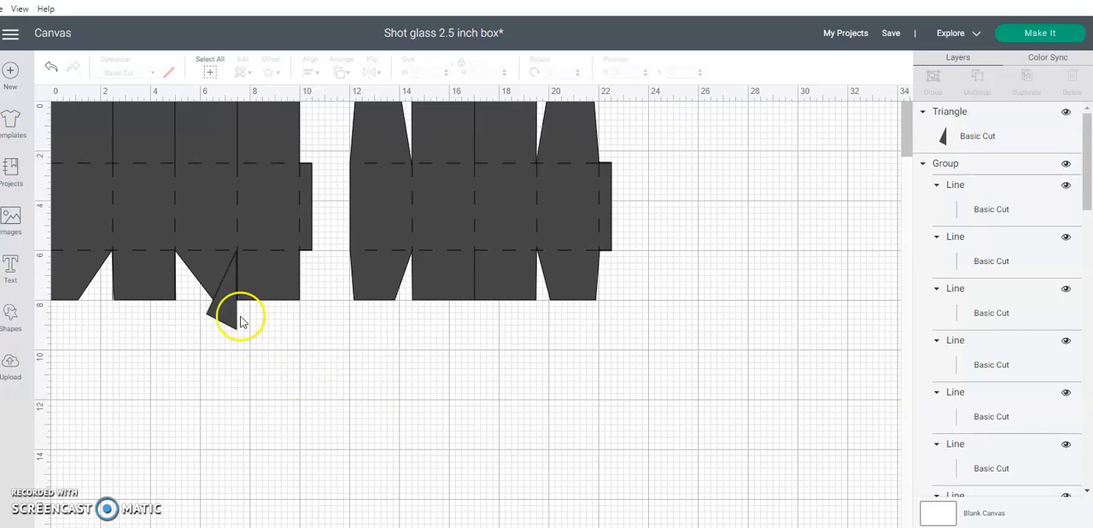
pyautogui.click(233, 304)
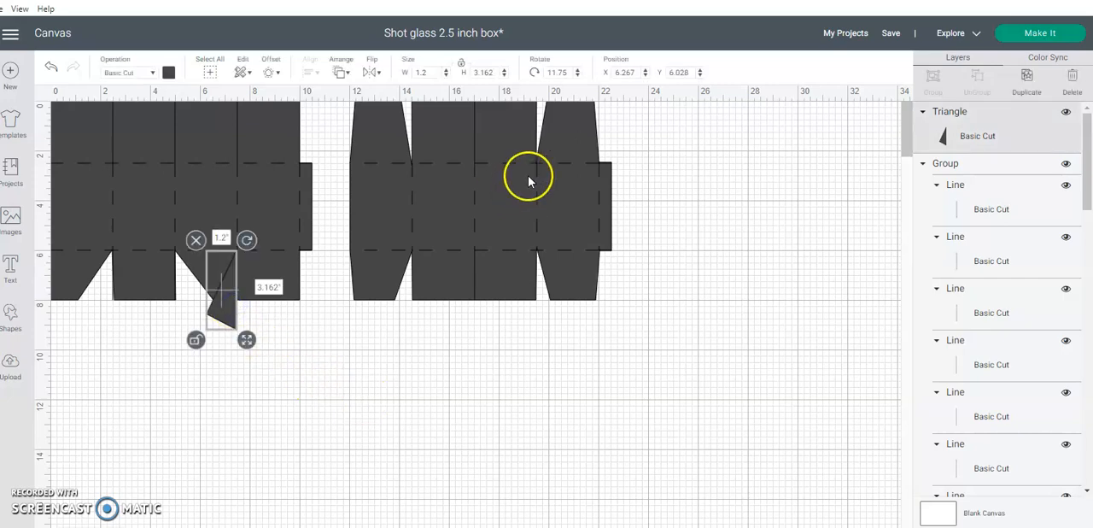
pyautogui.click(691, 73)
pyautogui.write('6')
pyautogui.click(657, 192)
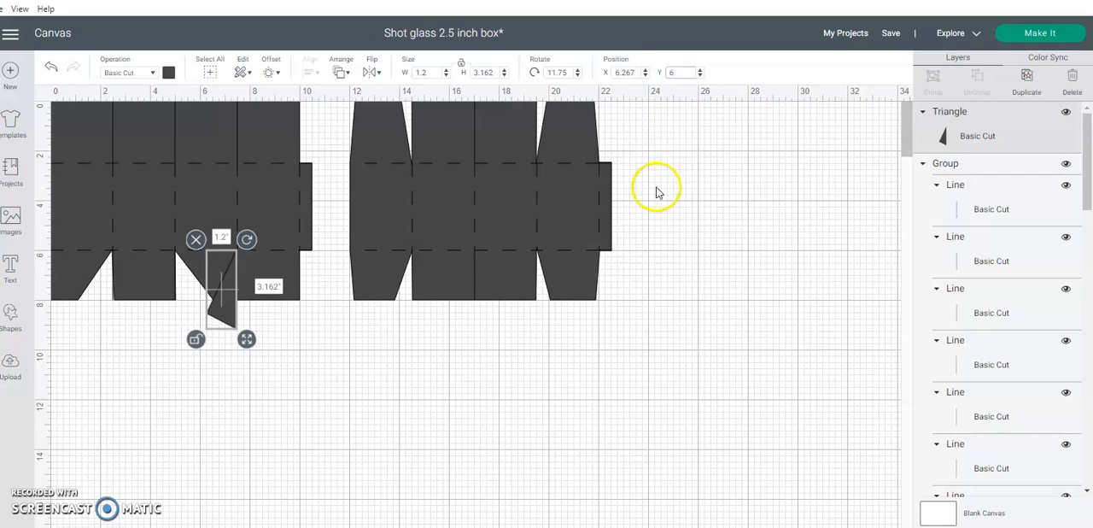
pyautogui.click(654, 186)
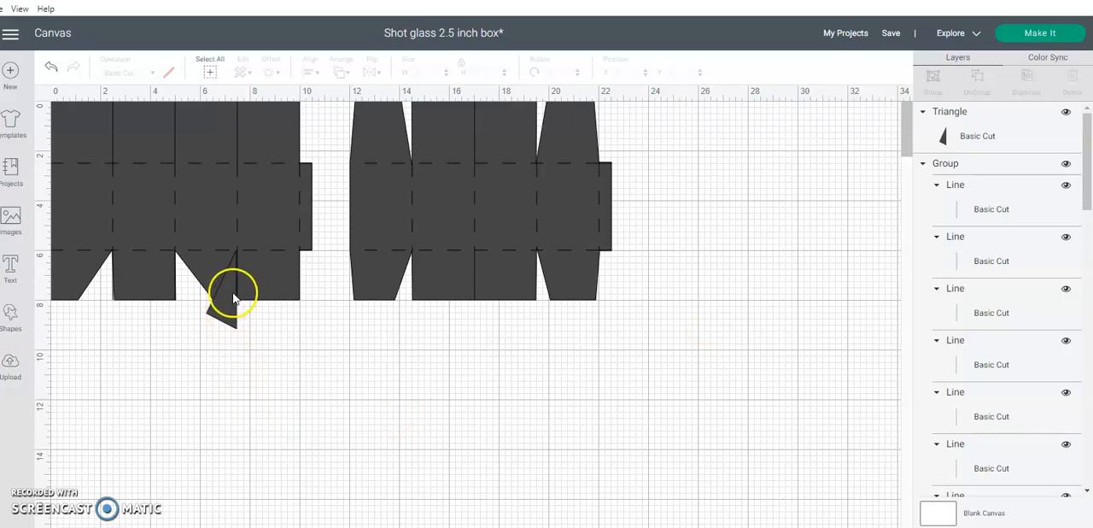
pyautogui.click(233, 294)
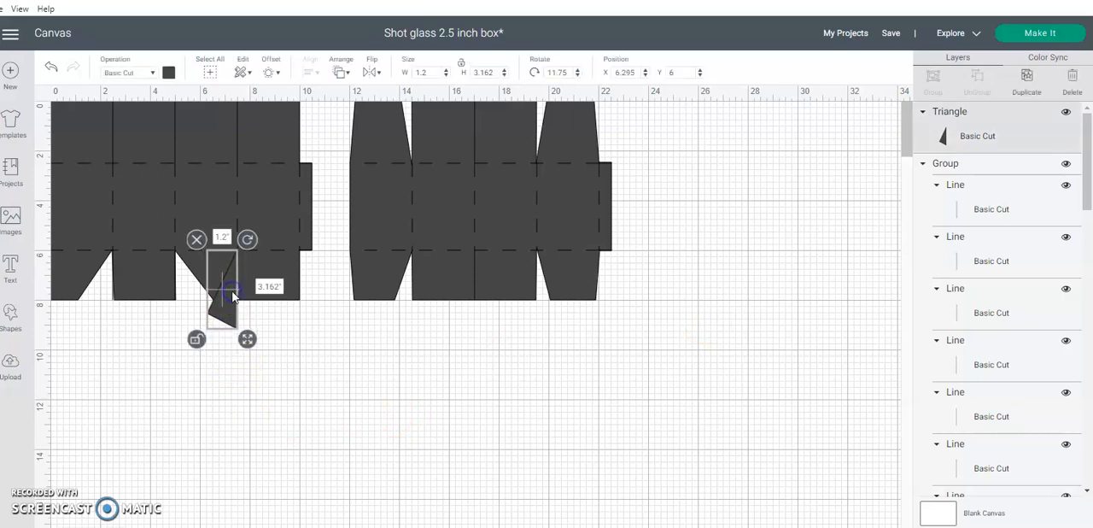
pyautogui.click(308, 365)
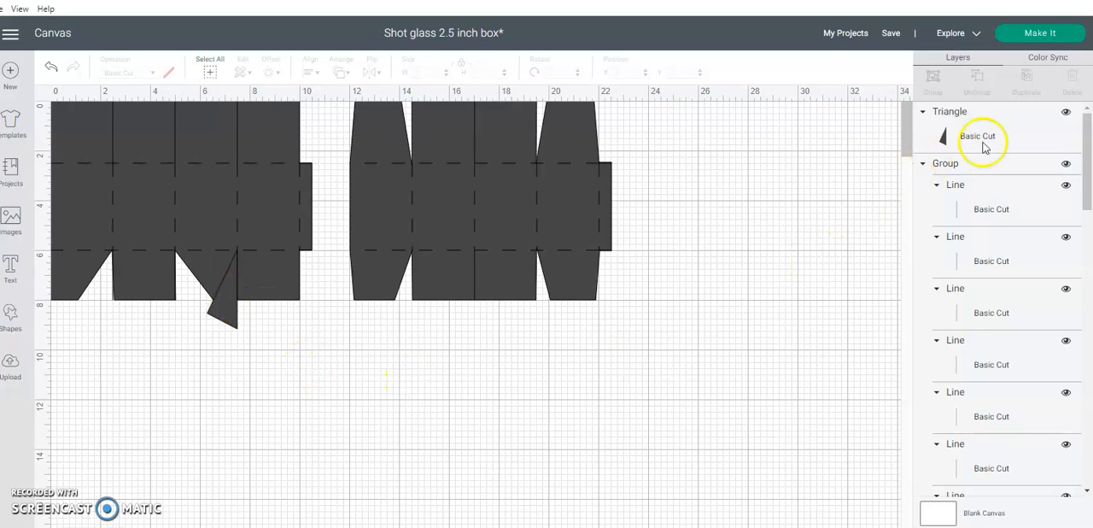
# Hide the line group and slice the narrowed triangle out of the first box shape
pyautogui.click(1066, 164)
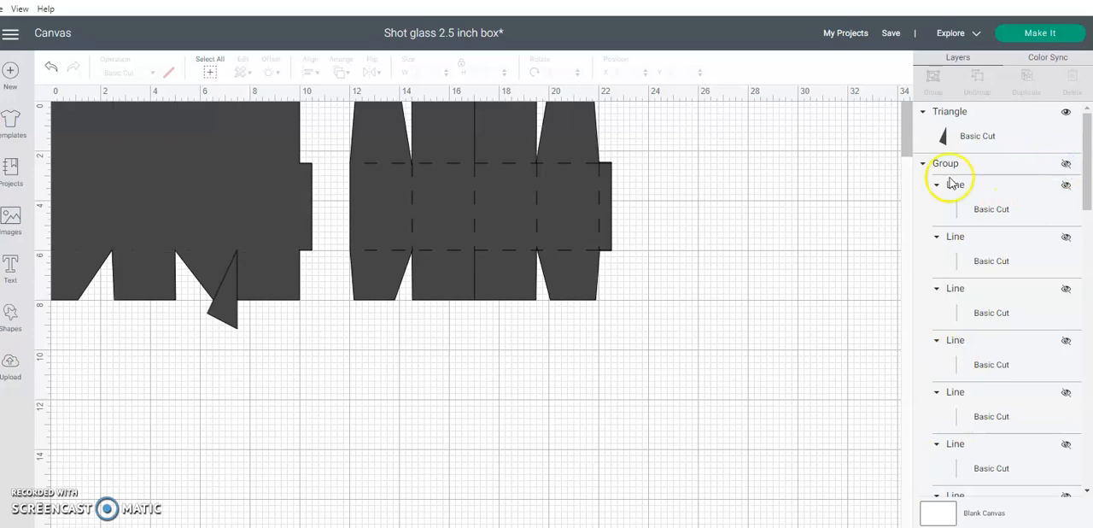
pyautogui.moveTo(312, 327); pyautogui.dragTo(173, 195)
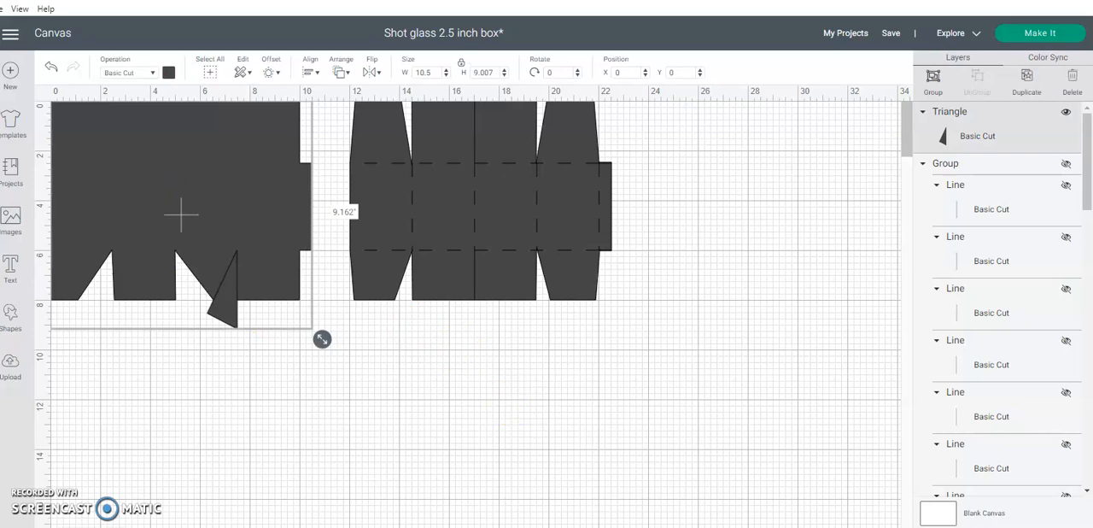
pyautogui.click(511, 420)
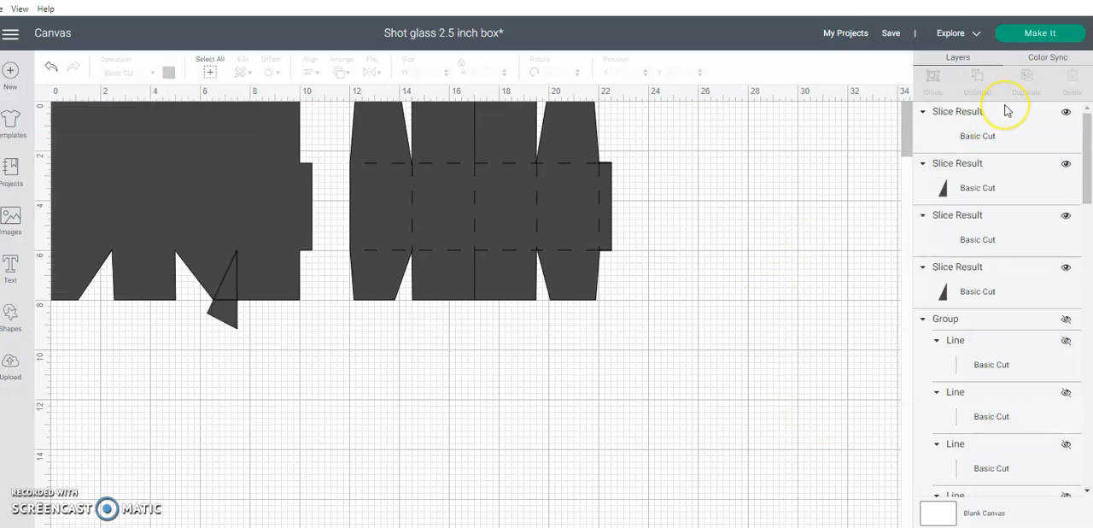
# Delete the three leftover slice pieces at the third lower flap cut, keeping only the notched box shape
pyautogui.click(1006, 133)
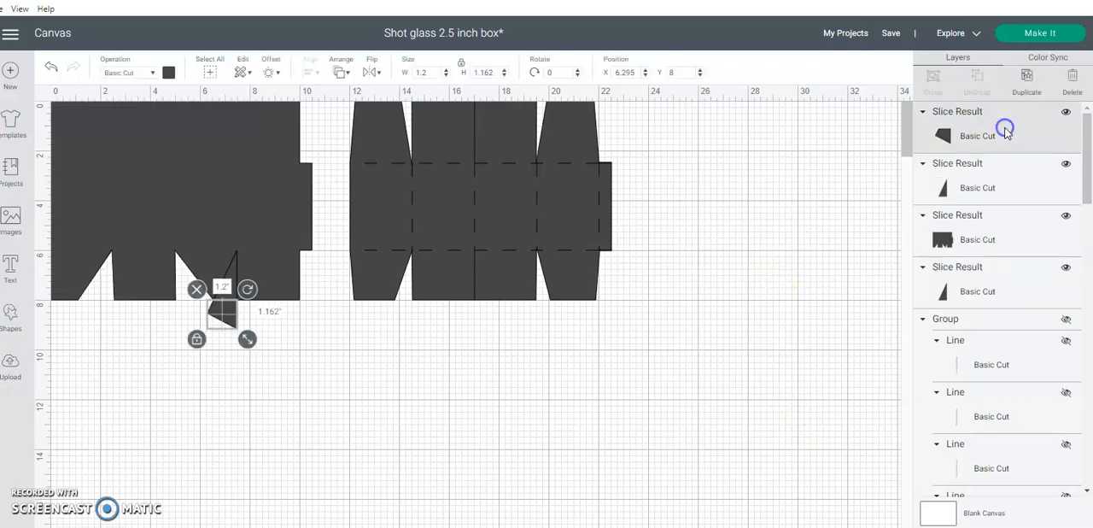
pyautogui.click(1072, 79)
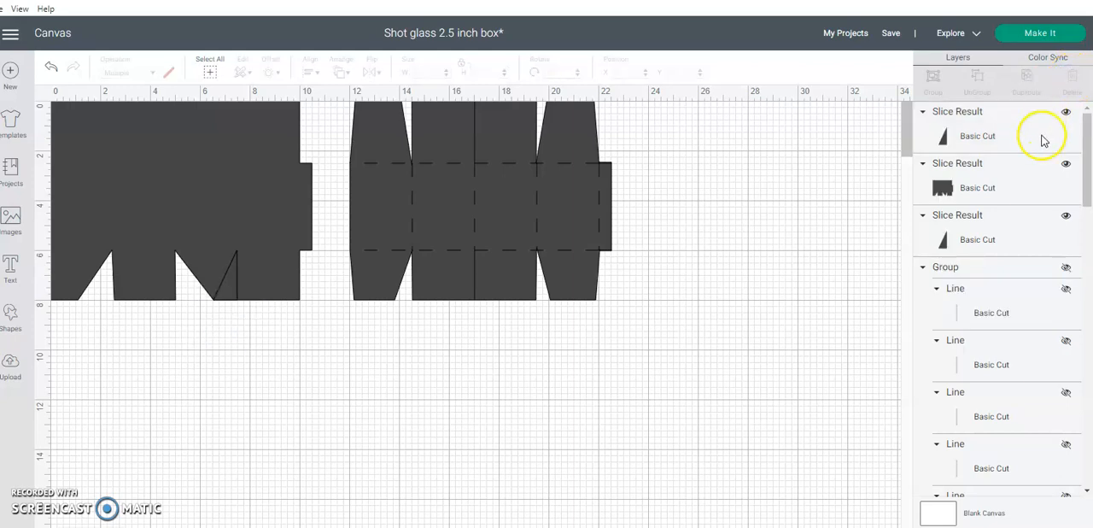
pyautogui.click(1040, 135)
pyautogui.click(1072, 79)
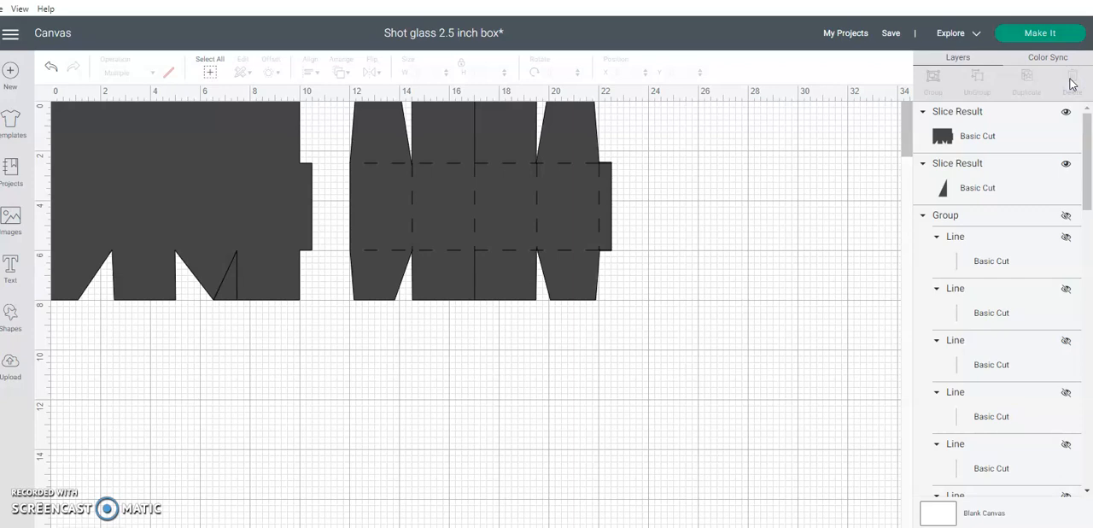
pyautogui.click(1025, 199)
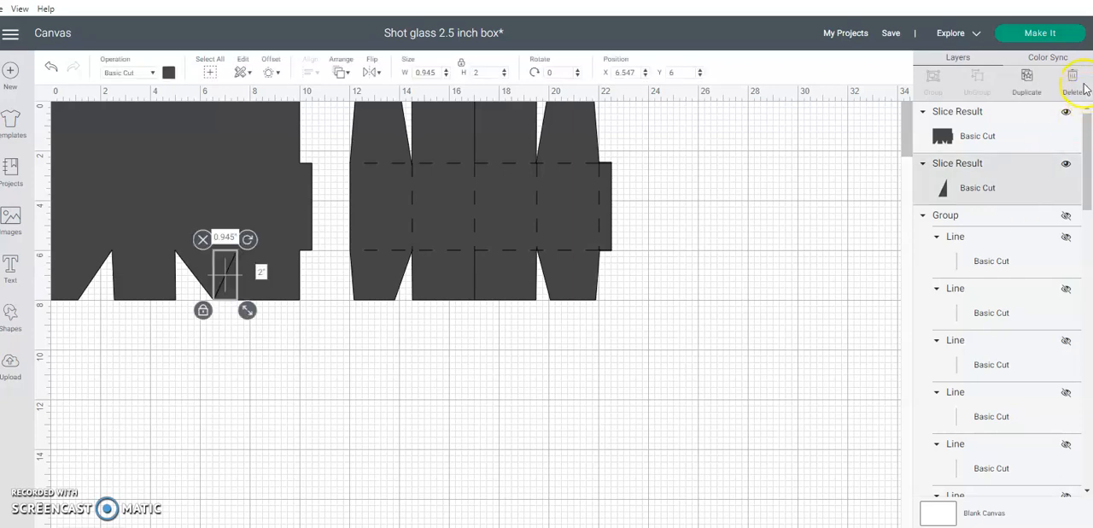
pyautogui.click(1075, 79)
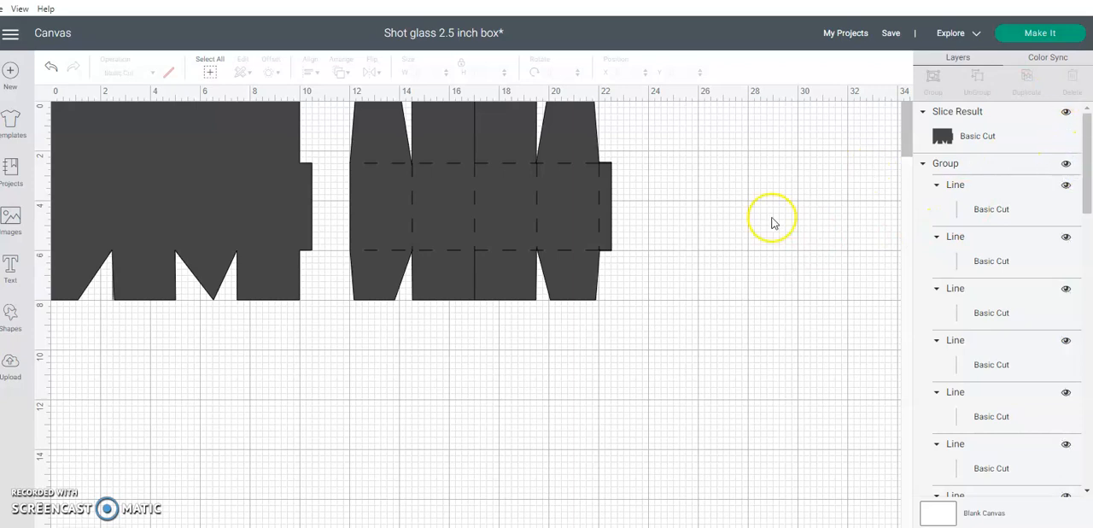
# Send the notched box shape behind its cut and score lines and insert a new triangle
pyautogui.rightClick(225, 254)
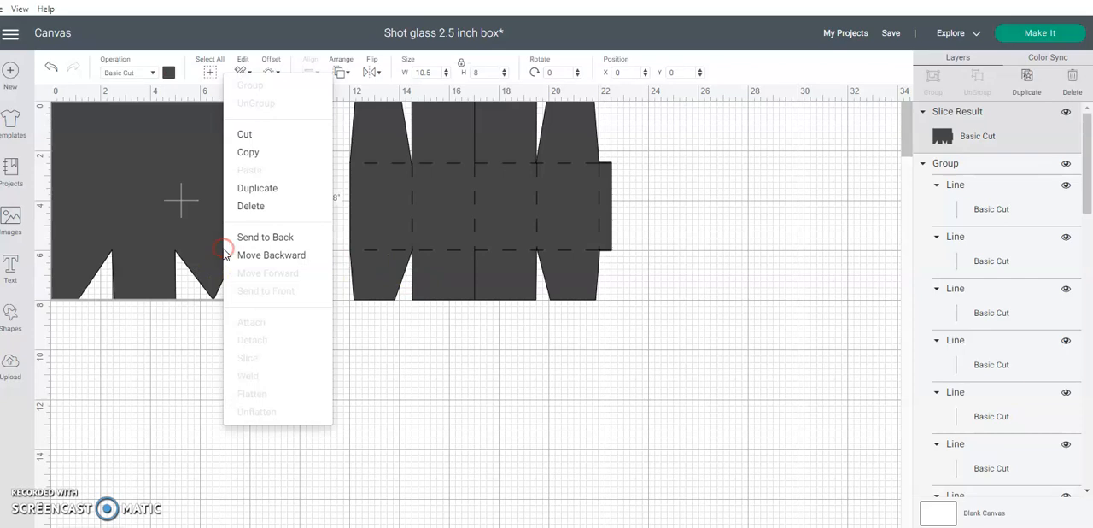
pyautogui.click(245, 252)
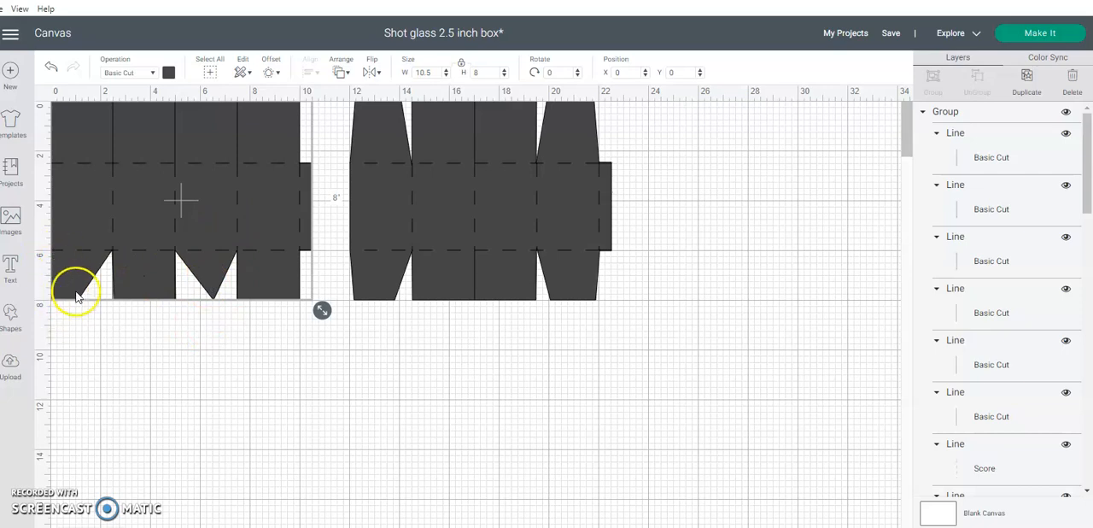
pyautogui.click(8, 321)
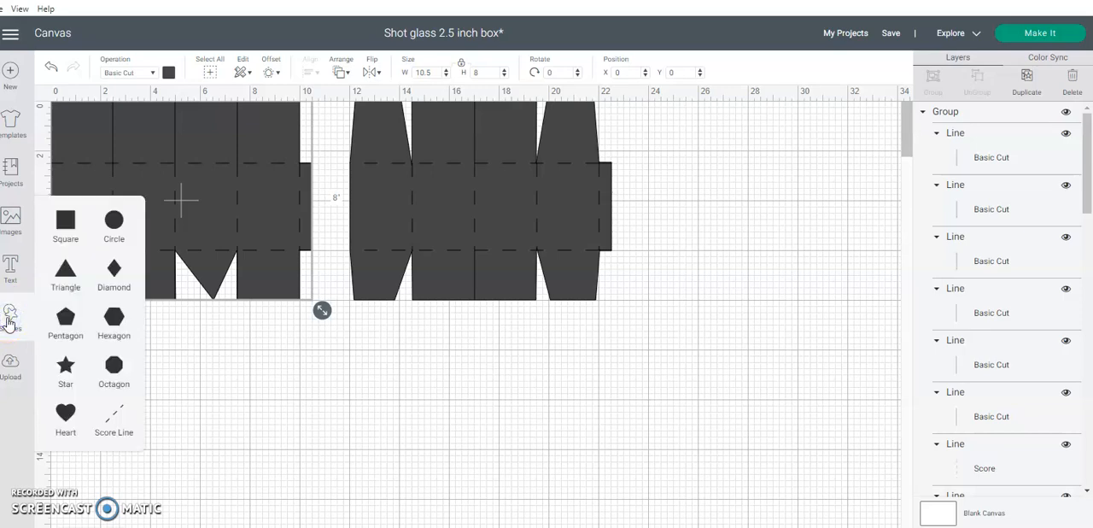
pyautogui.click(65, 274)
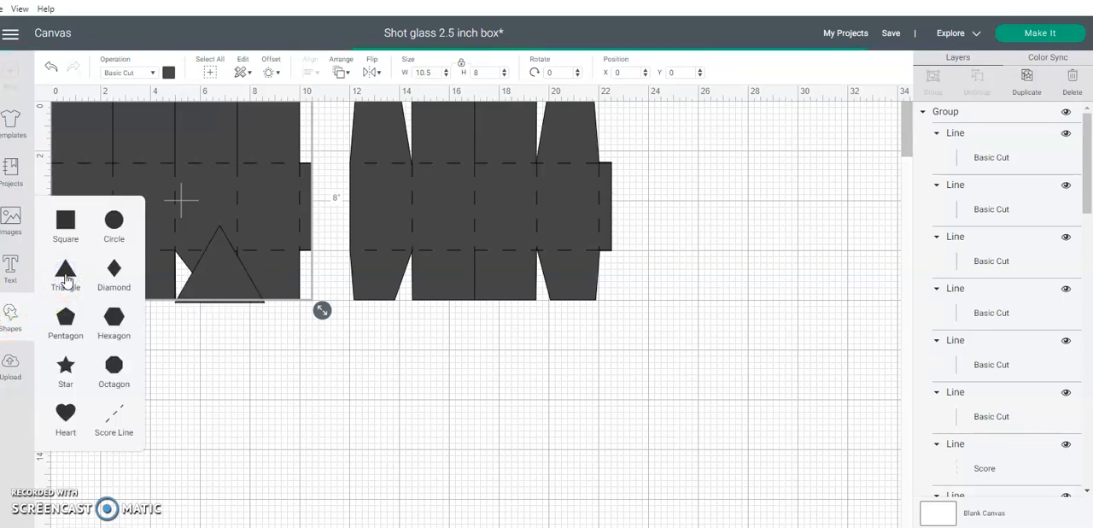
# Unlock the triangle's proportions and size it 1.5 inches wide by 3 inches high
pyautogui.click(464, 66)
pyautogui.click(402, 69)
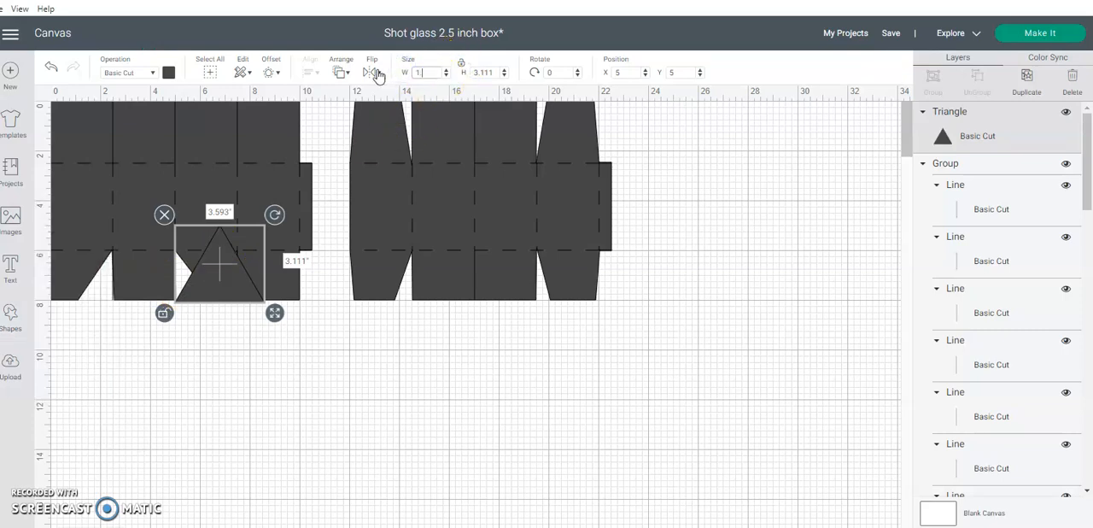
pyautogui.write('1.5')
pyautogui.press('Tab')
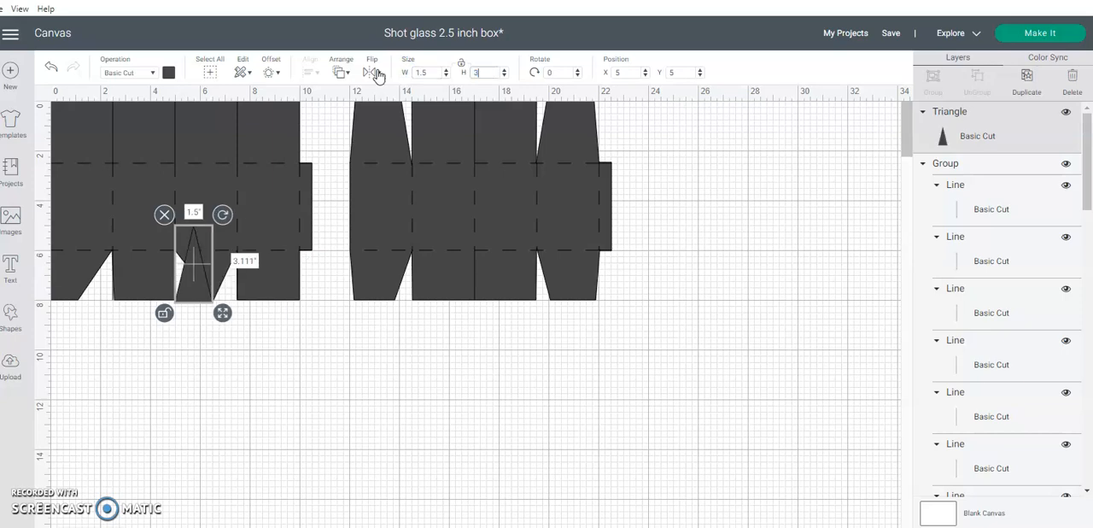
pyautogui.write('3')
pyautogui.press('Return')
# Move the triangle to the lower flap at the first box's outer edge and rotate it to about 334 degrees
pyautogui.click(196, 263)
pyautogui.moveTo(196, 263); pyautogui.dragTo(53, 276)
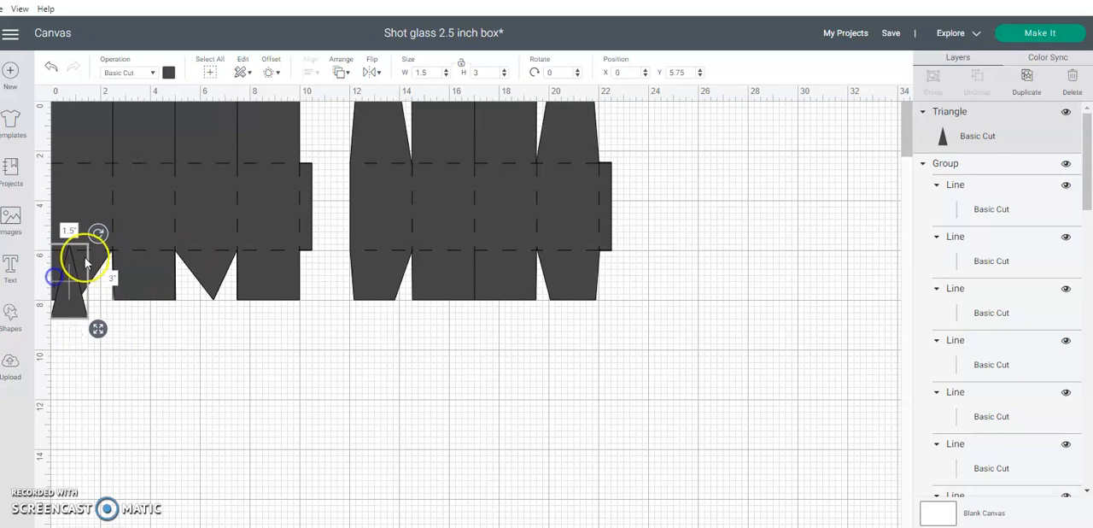
pyautogui.moveTo(98, 232); pyautogui.dragTo(74, 225)
pyautogui.moveTo(76, 285); pyautogui.dragTo(67, 289)
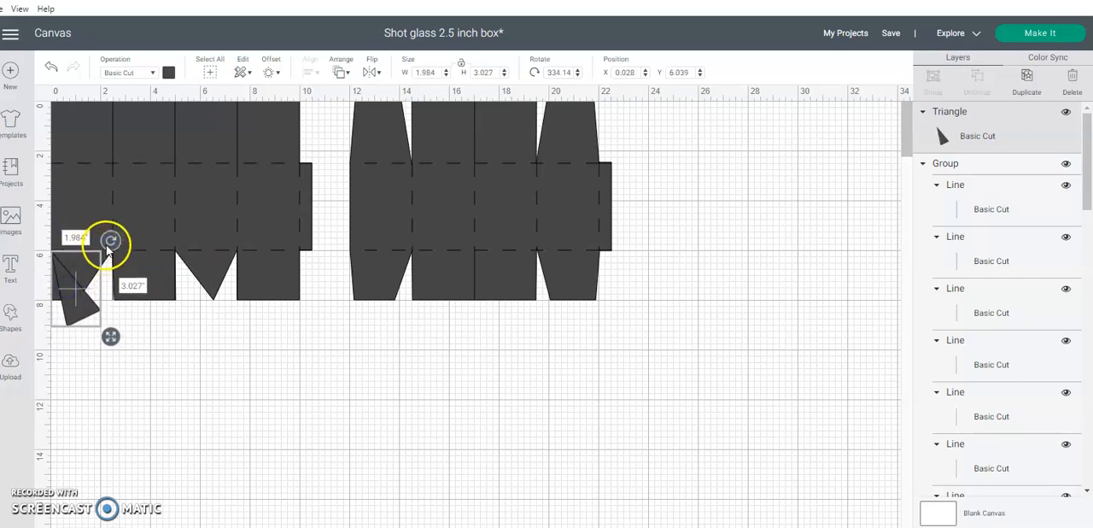
# Move the first box with its lines to about X 1.4 and the finished box to about X 19
pyautogui.moveTo(273, 331); pyautogui.dragTo(204, 130)
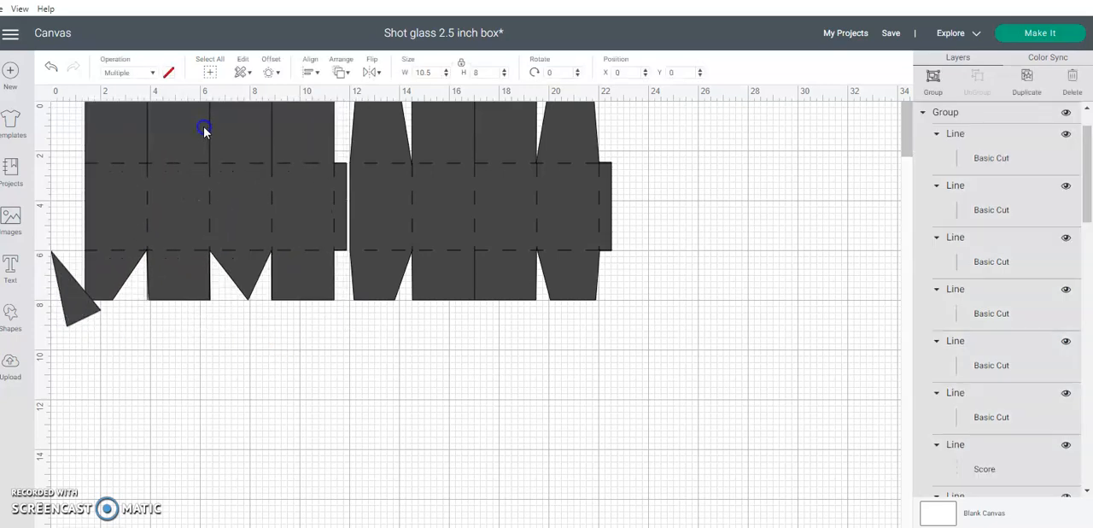
pyautogui.click(402, 151)
pyautogui.moveTo(402, 151); pyautogui.dragTo(578, 157)
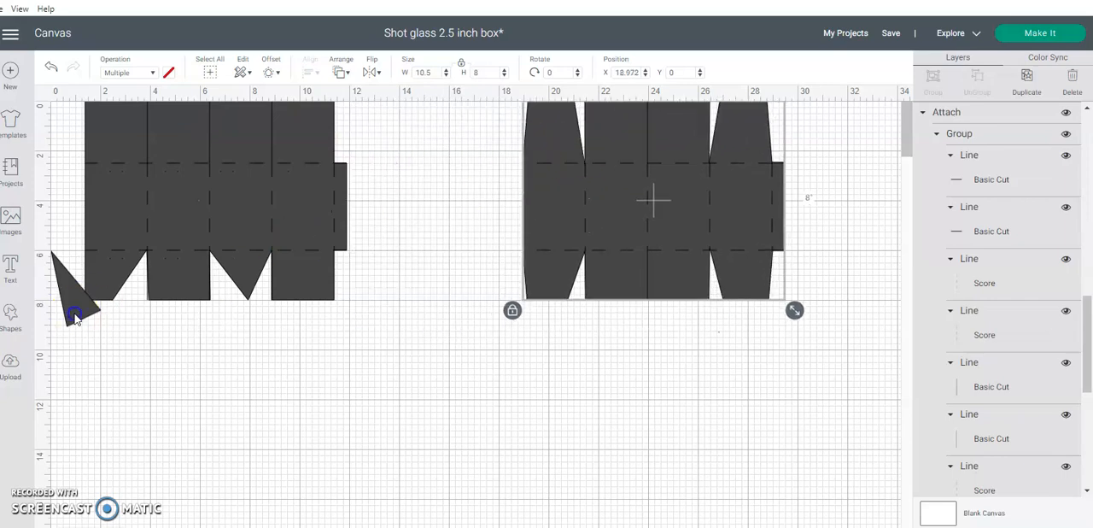
# Rotate the triangle to about 345.5 degrees and place it against the first box's outer flap edge at about X 1.4, Y 6
pyautogui.click(75, 316)
pyautogui.moveTo(111, 240); pyautogui.dragTo(90, 309)
pyautogui.click(153, 359)
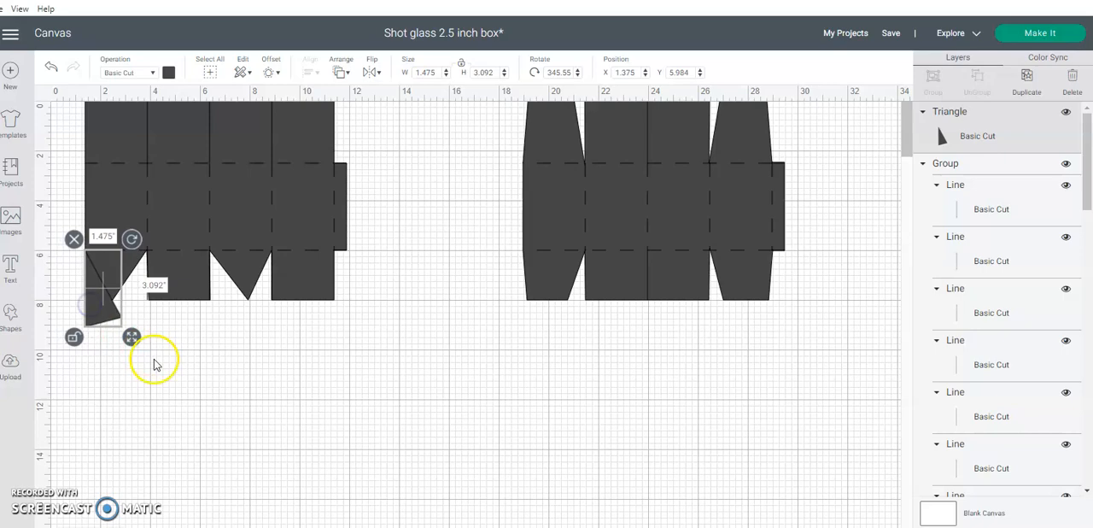
pyautogui.click(147, 360)
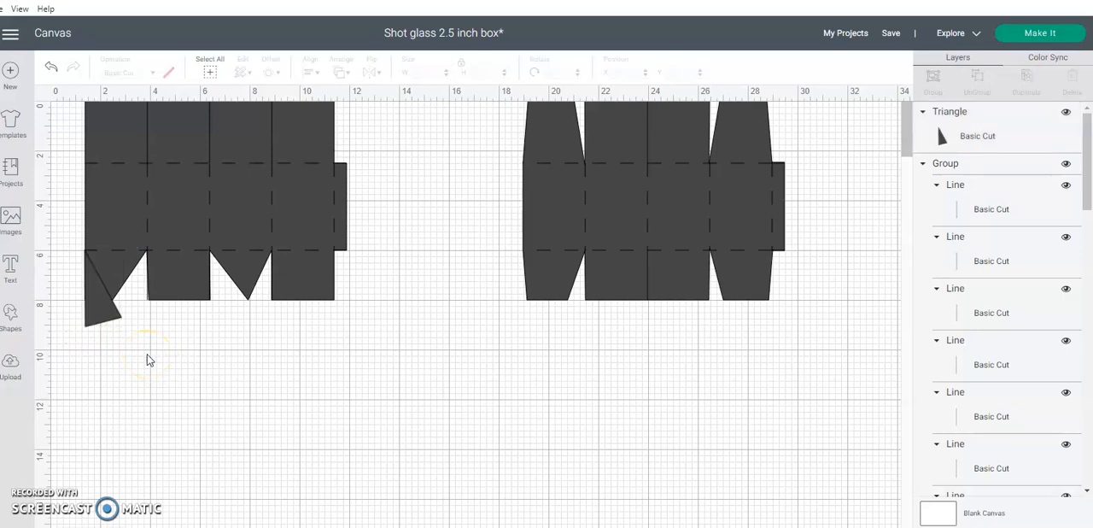
# Align the triangle, line group and first box shape along their left edges
pyautogui.moveTo(146, 357); pyautogui.dragTo(80, 270)
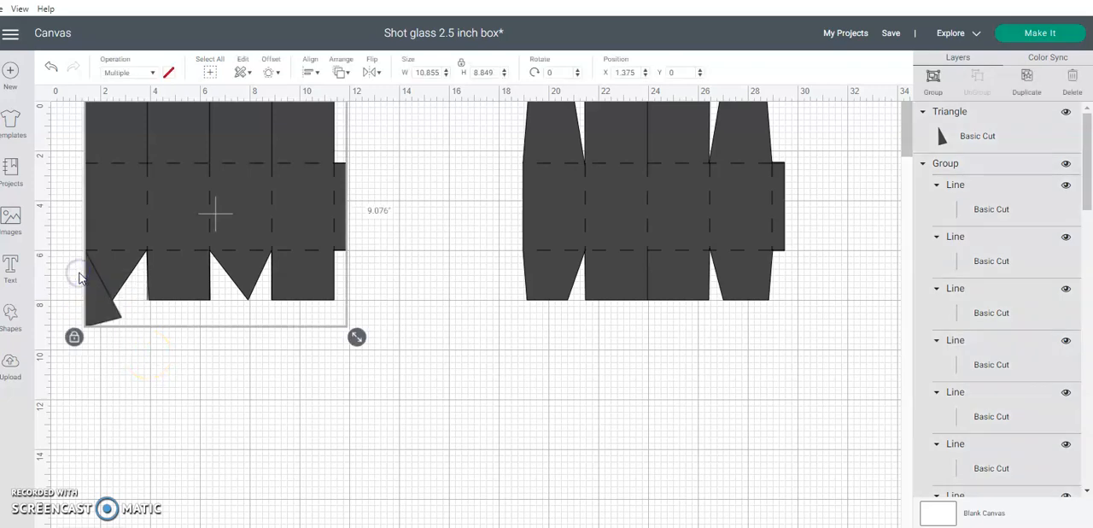
pyautogui.click(316, 75)
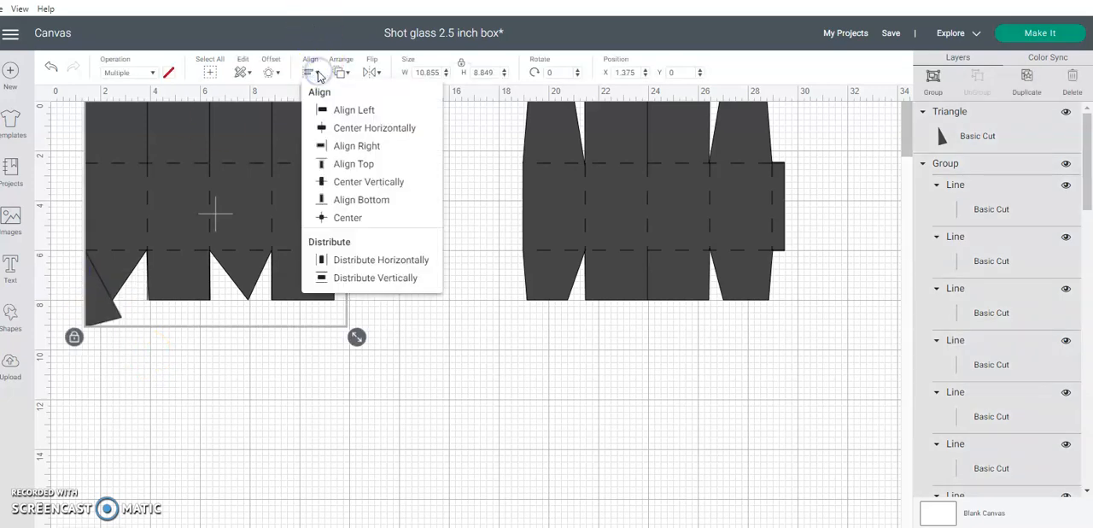
pyautogui.click(327, 109)
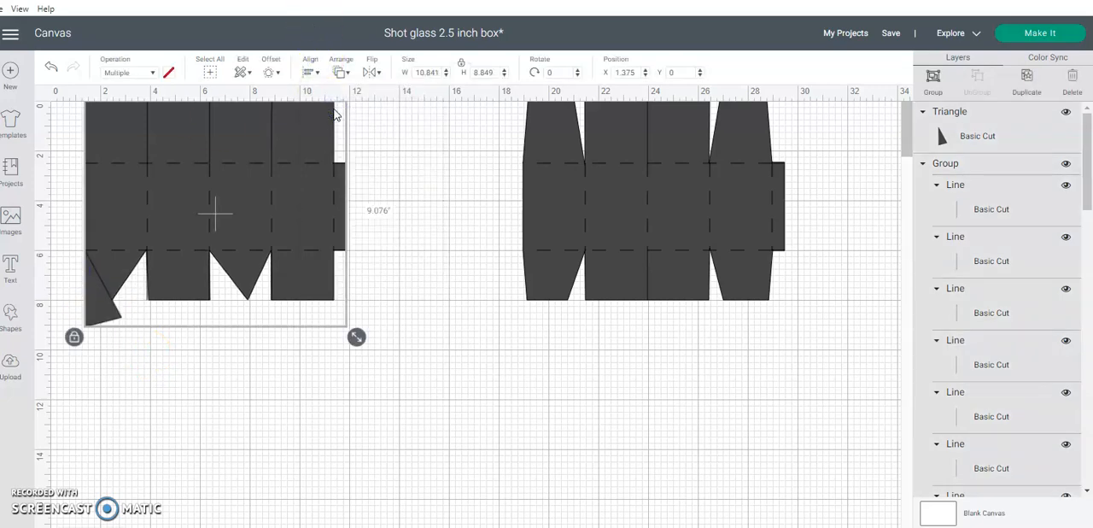
pyautogui.click(403, 321)
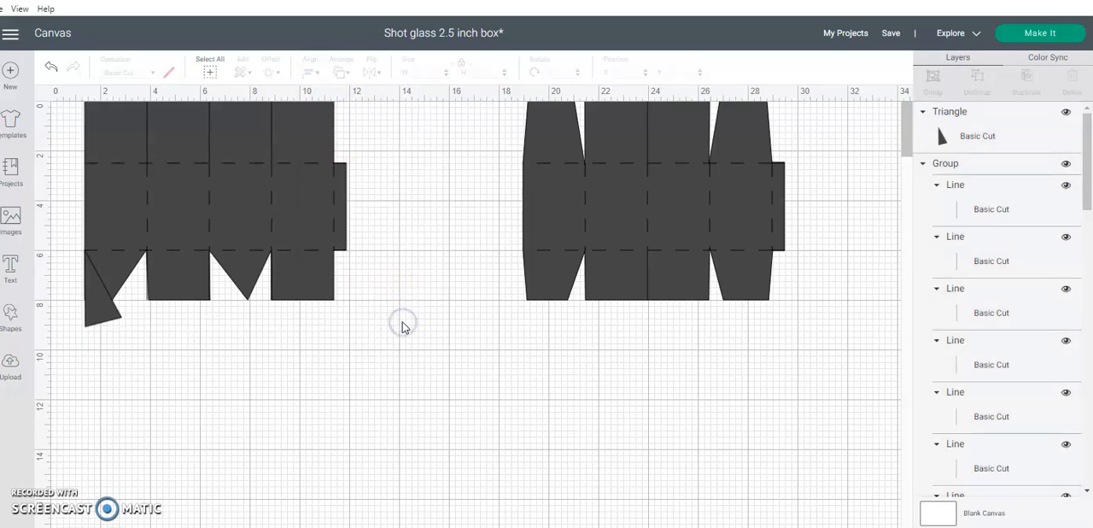
# Hide the line group and slice the triangle out of the first box shape's outer lower flap
pyautogui.click(1063, 164)
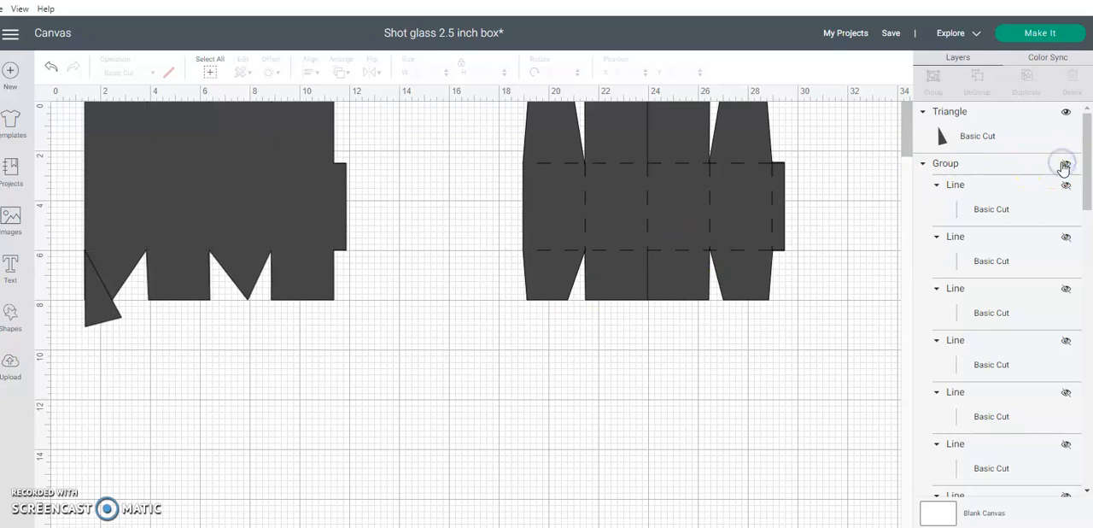
pyautogui.moveTo(264, 387); pyautogui.dragTo(52, 218)
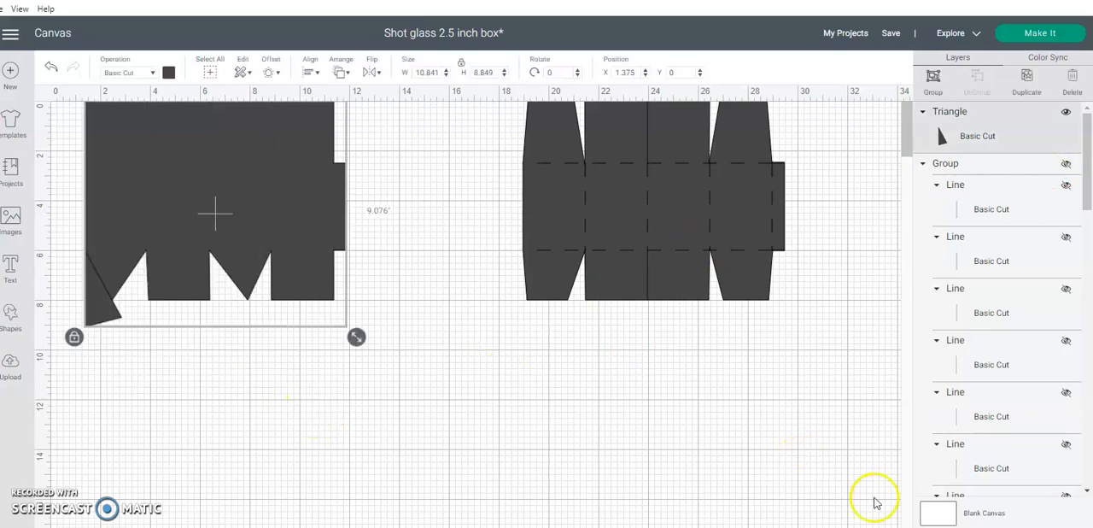
pyautogui.press('Escape')
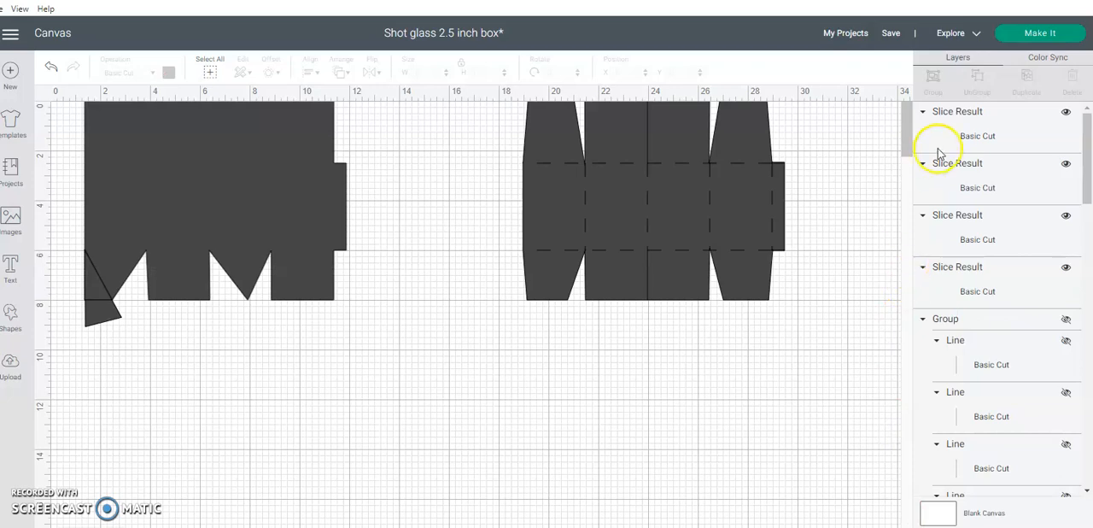
# Delete the three leftover slice pieces at the outer lower flap, keeping only the tapered box shape
pyautogui.click(967, 141)
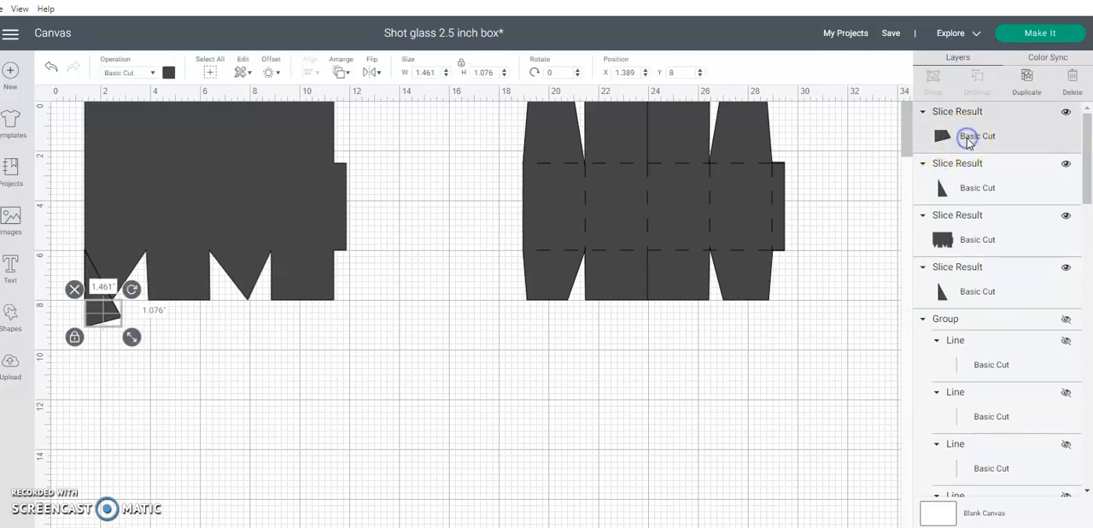
pyautogui.click(1067, 92)
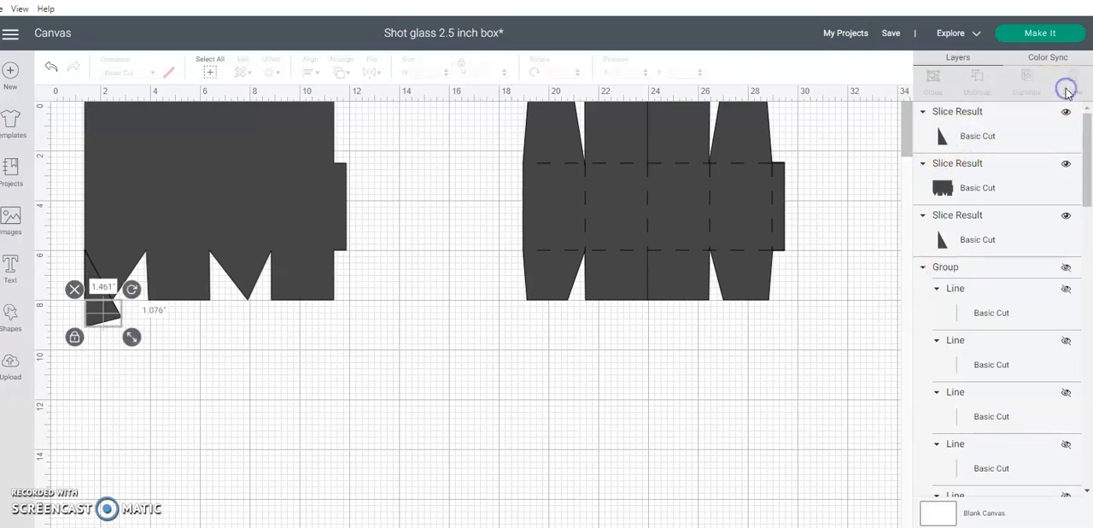
pyautogui.click(1027, 141)
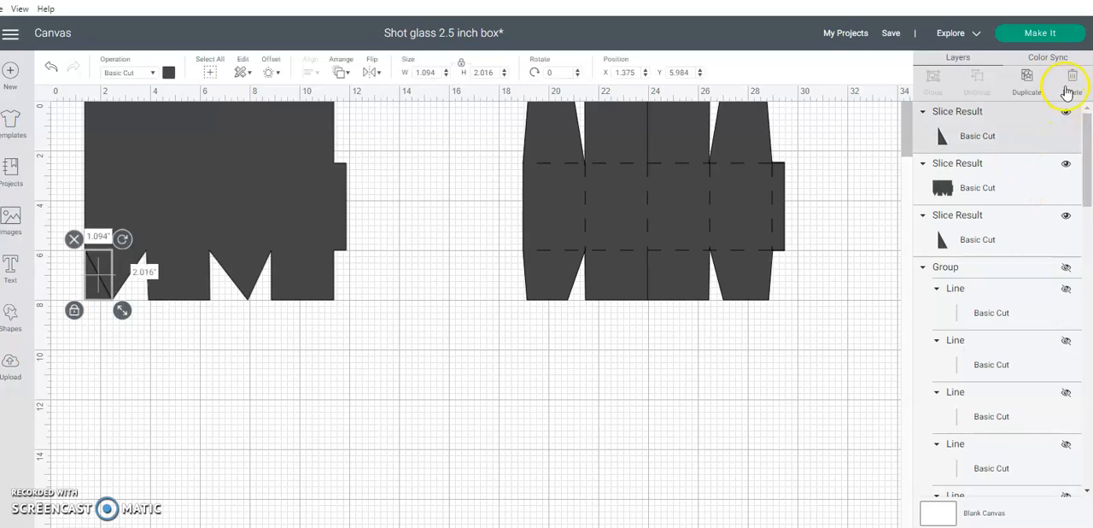
pyautogui.click(1067, 91)
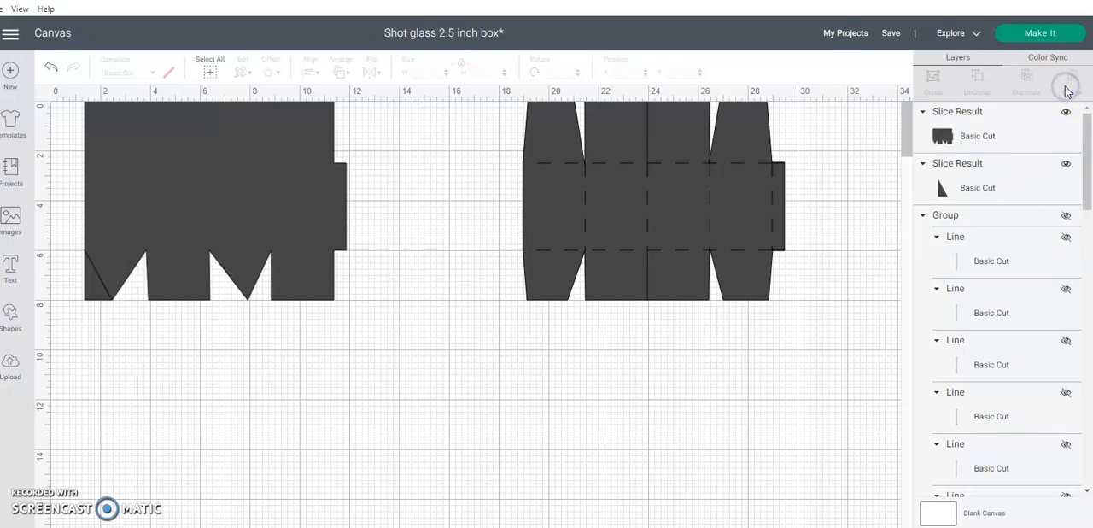
pyautogui.click(1015, 193)
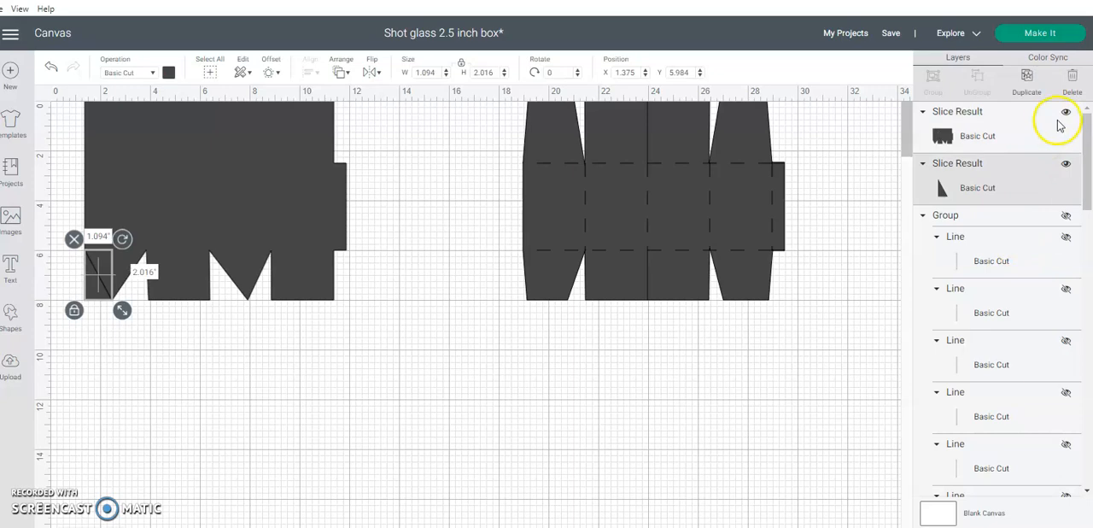
pyautogui.click(1073, 79)
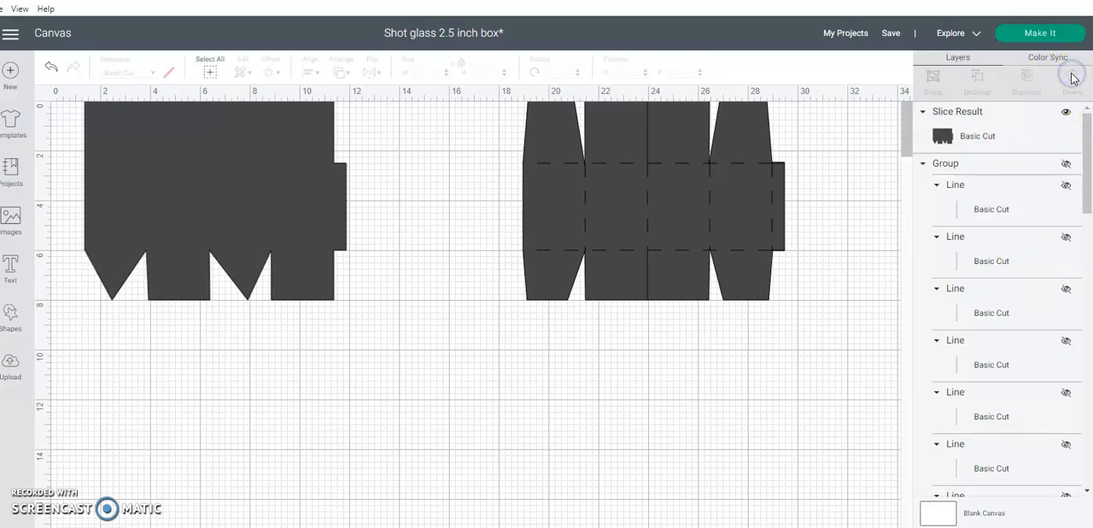
# Show the line group again and move the tapered box shape behind it
pyautogui.click(1066, 165)
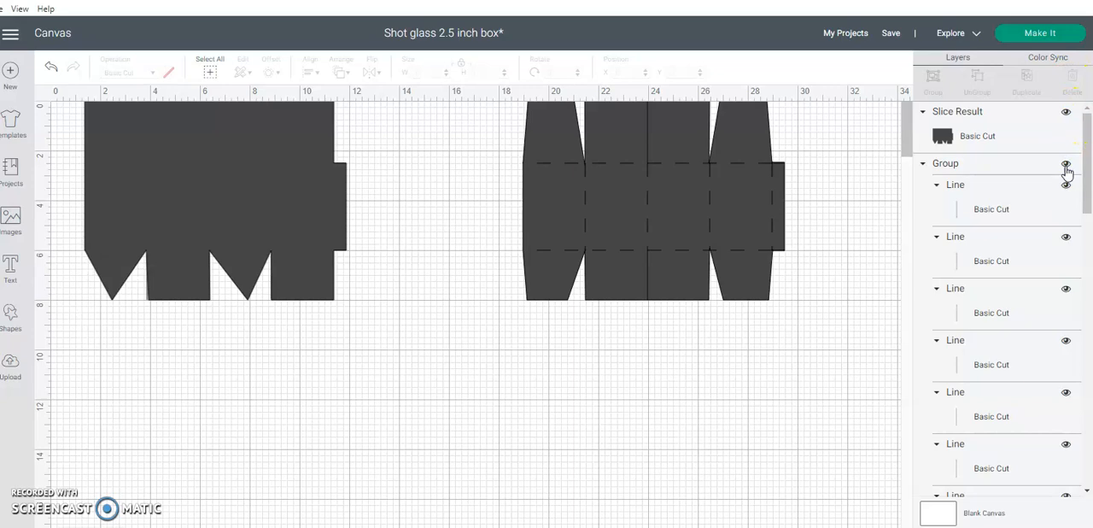
pyautogui.rightClick(304, 250)
pyautogui.click(332, 255)
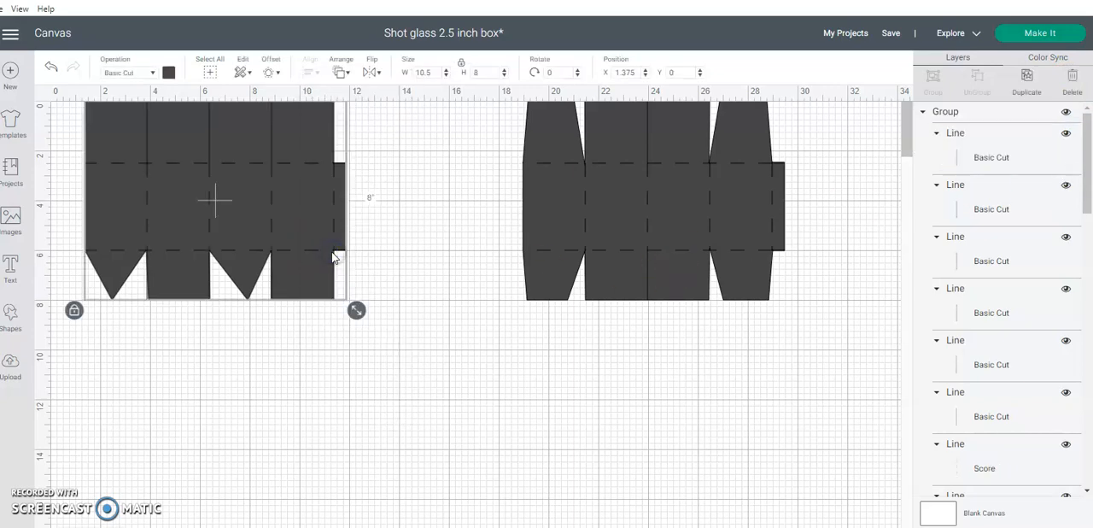
pyautogui.click(427, 292)
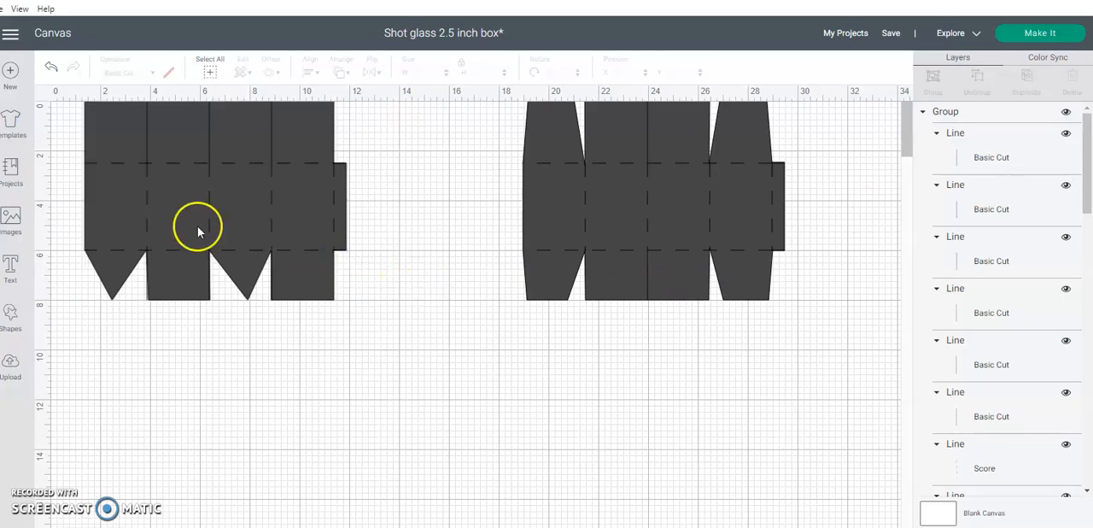
# Ungroup the lines and delete the lower cut lines at X 3.875 and X 6.375, beside the tapered flaps
pyautogui.click(265, 275)
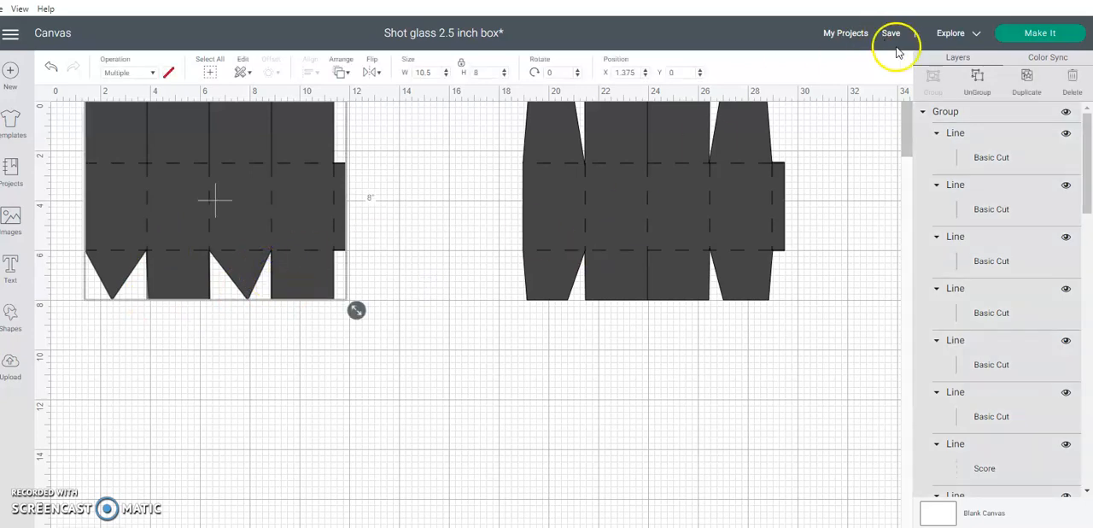
pyautogui.click(987, 79)
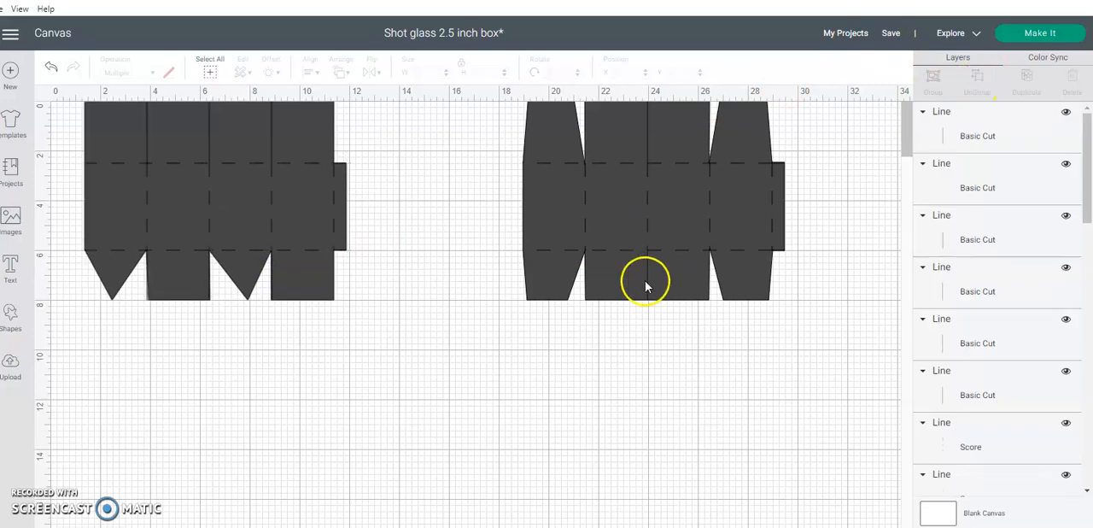
pyautogui.click(146, 282)
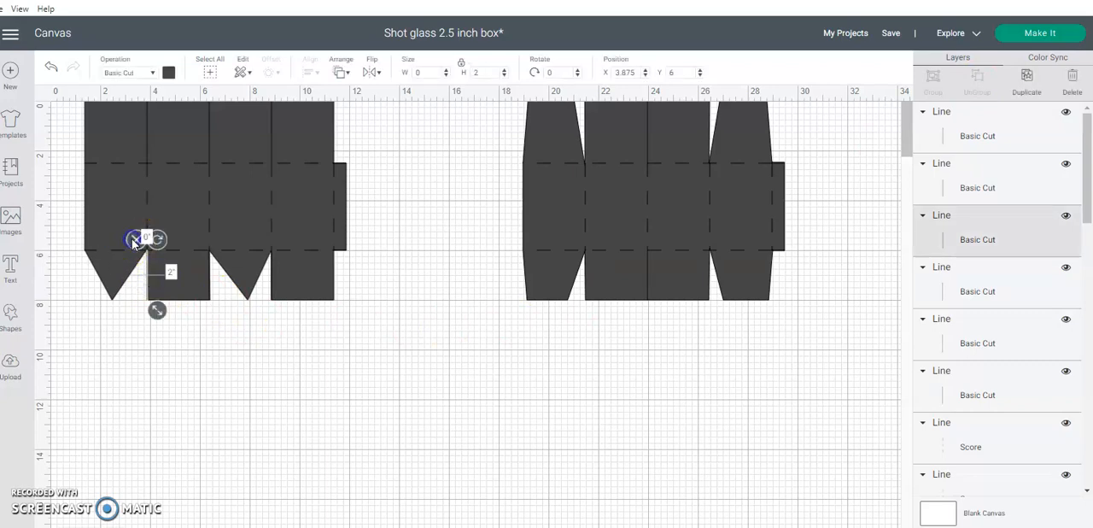
pyautogui.keyDown('shift'); pyautogui.click(195, 276); pyautogui.keyUp('shift')
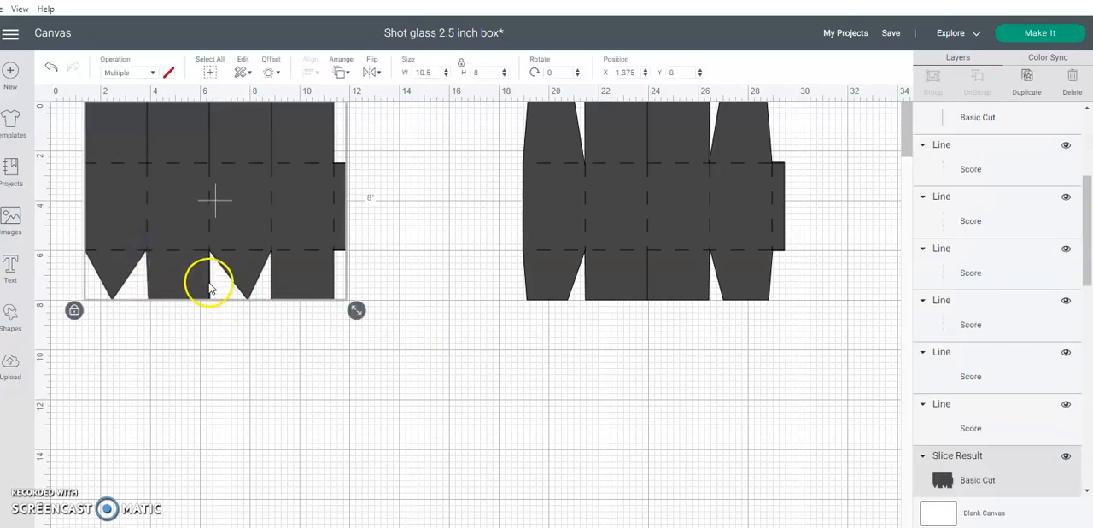
pyautogui.click(210, 285)
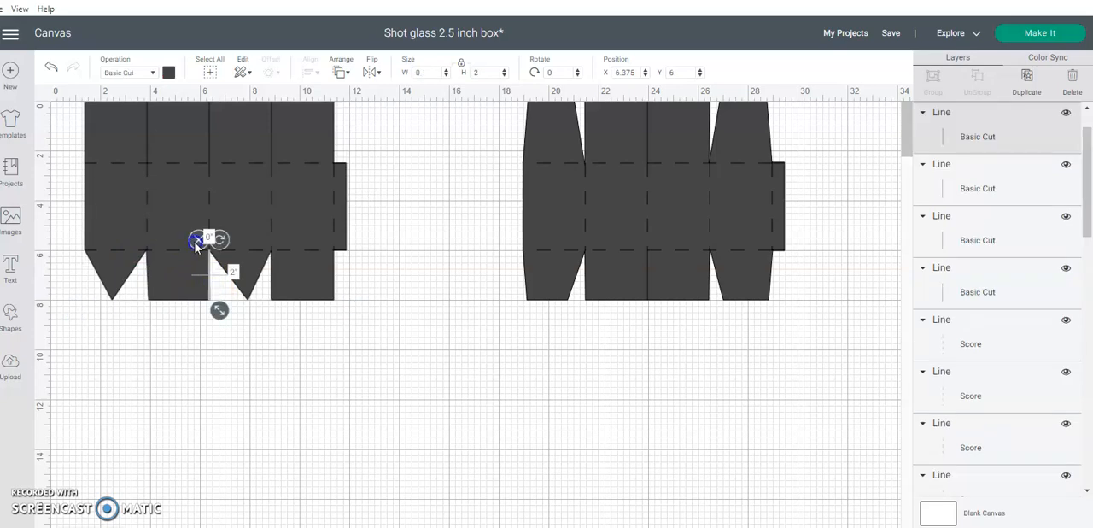
pyautogui.click(196, 244)
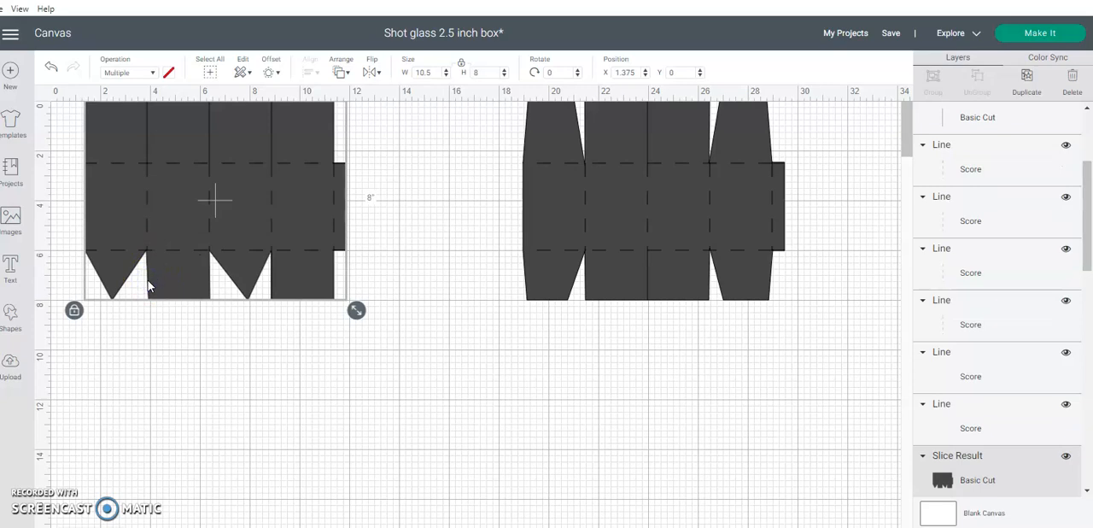
# Delete the lower cut line between the second tapered flap and the last square flap
pyautogui.click(271, 274)
pyautogui.click(265, 248)
pyautogui.click(317, 272)
pyautogui.click(332, 290)
pyautogui.click(380, 286)
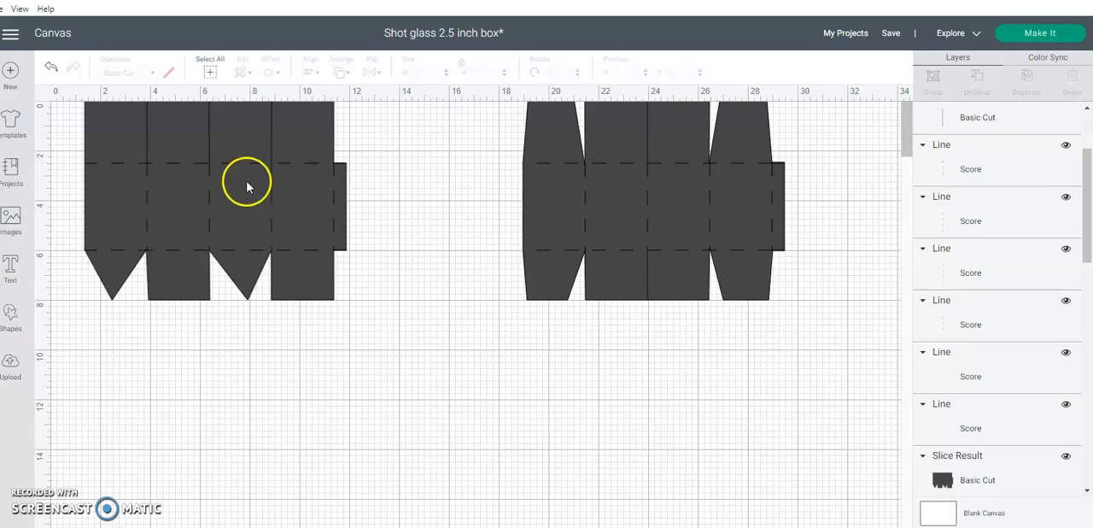
# Look through the material colours for the tapered box shape and change its operation to Print Then Cut
pyautogui.click(292, 155)
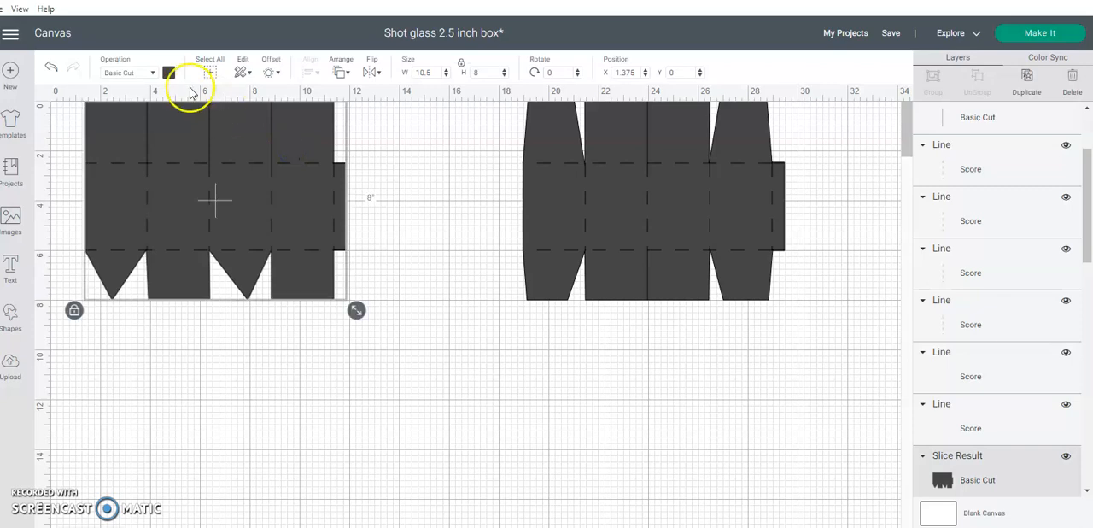
pyautogui.click(168, 73)
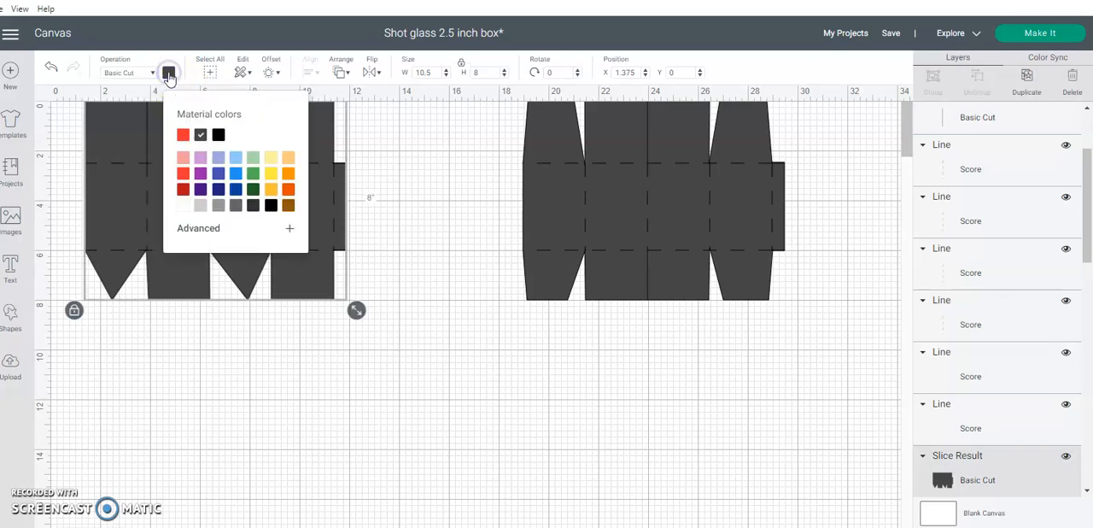
pyautogui.click(215, 229)
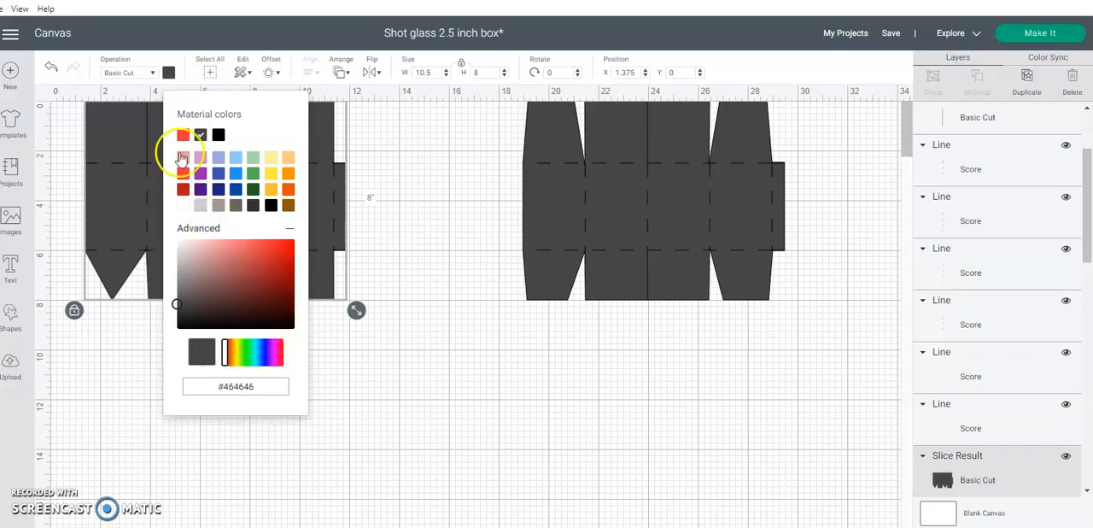
pyautogui.click(152, 75)
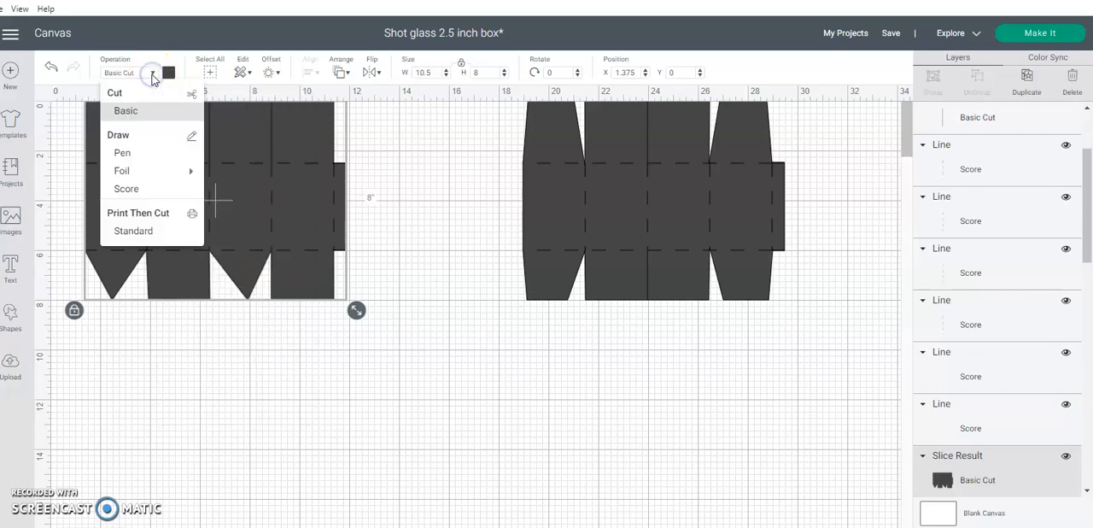
pyautogui.click(147, 230)
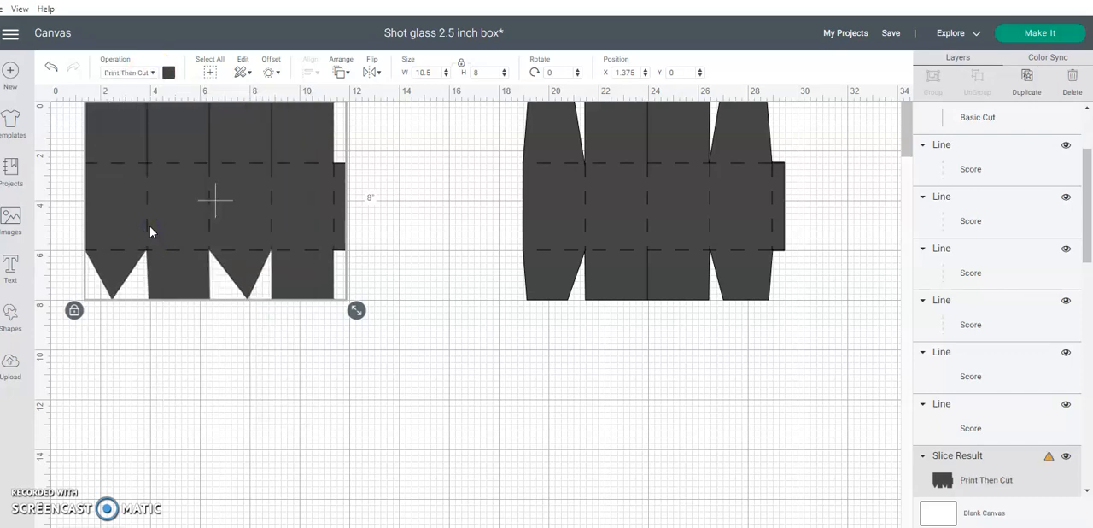
# Fill the tapered box shape with the print pattern of the standing woman in the black dress and gold bag
pyautogui.click(169, 76)
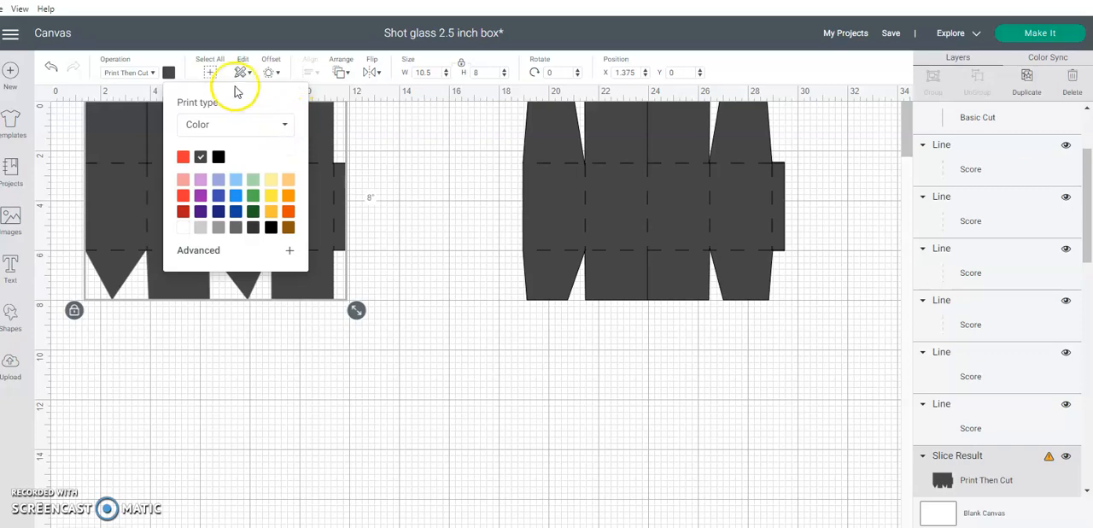
pyautogui.click(151, 73)
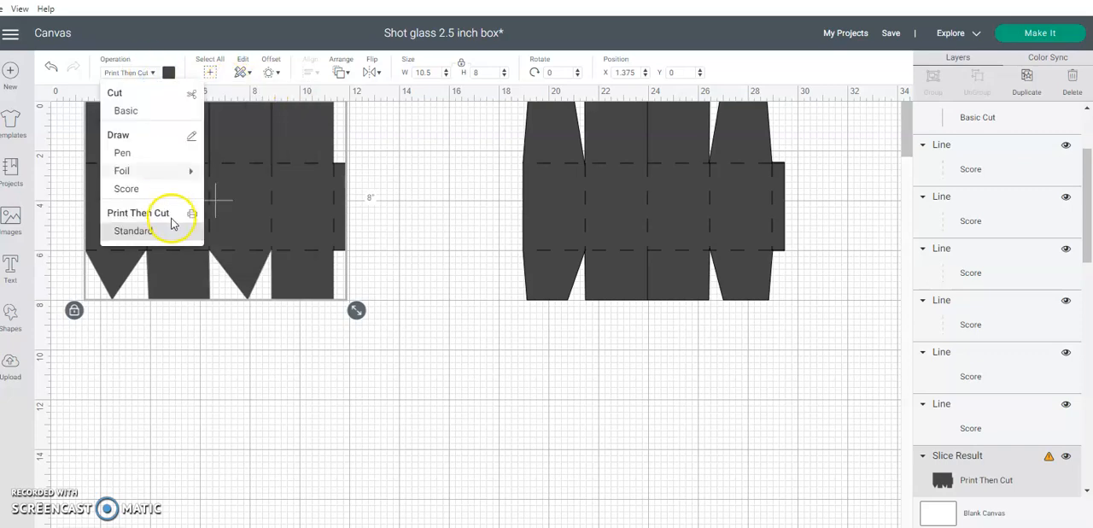
pyautogui.click(169, 75)
pyautogui.click(169, 75)
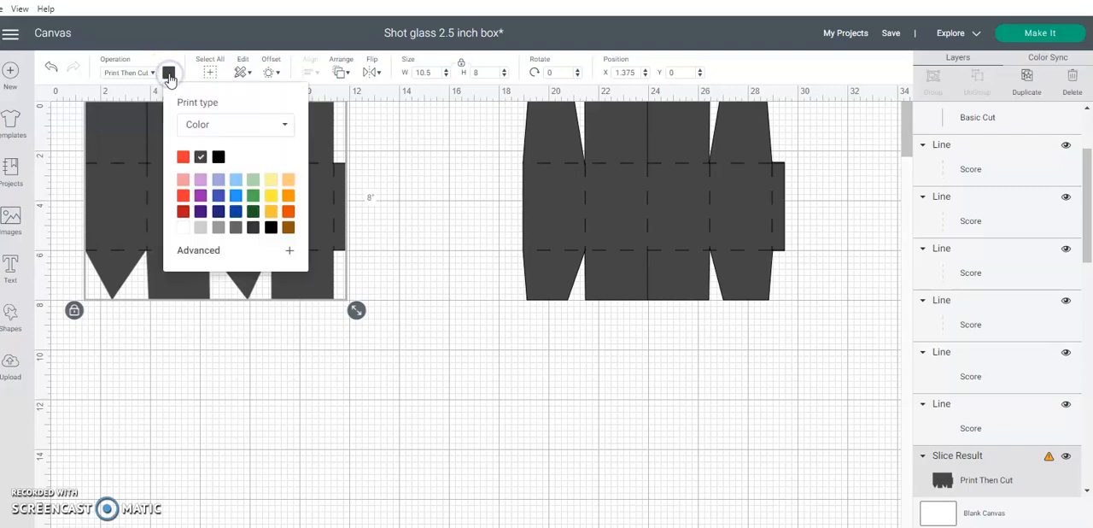
pyautogui.click(289, 126)
pyautogui.click(234, 175)
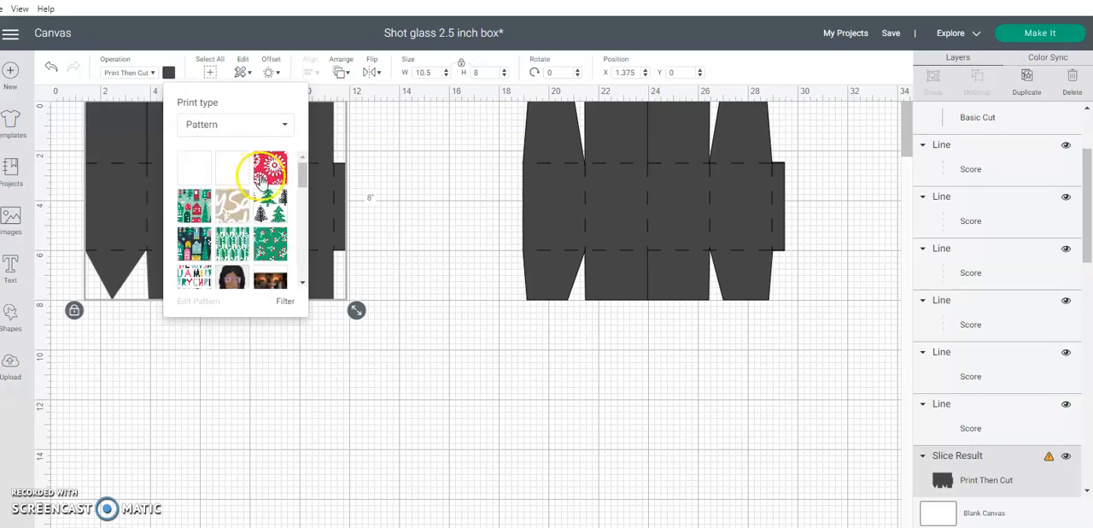
pyautogui.click(302, 224)
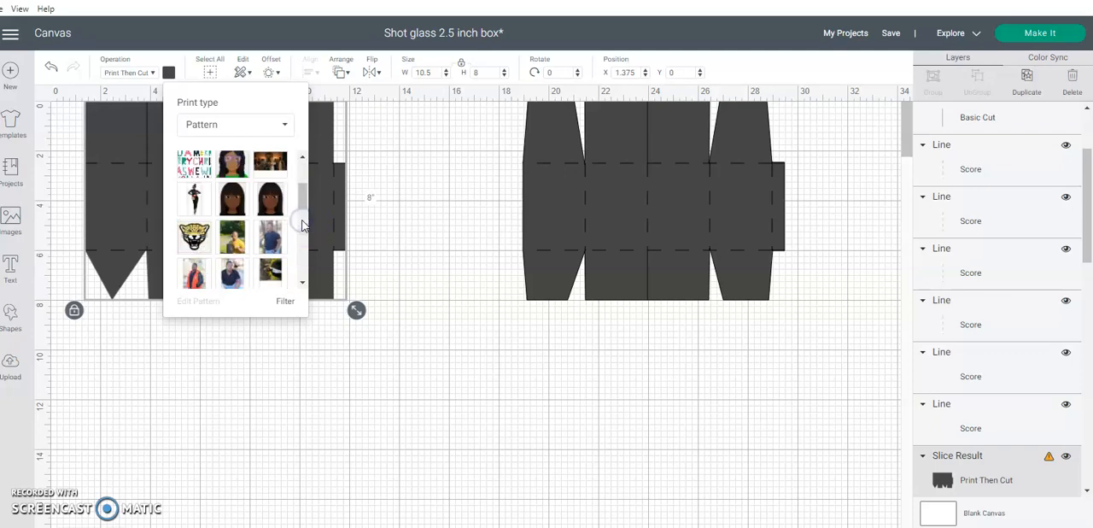
pyautogui.click(195, 200)
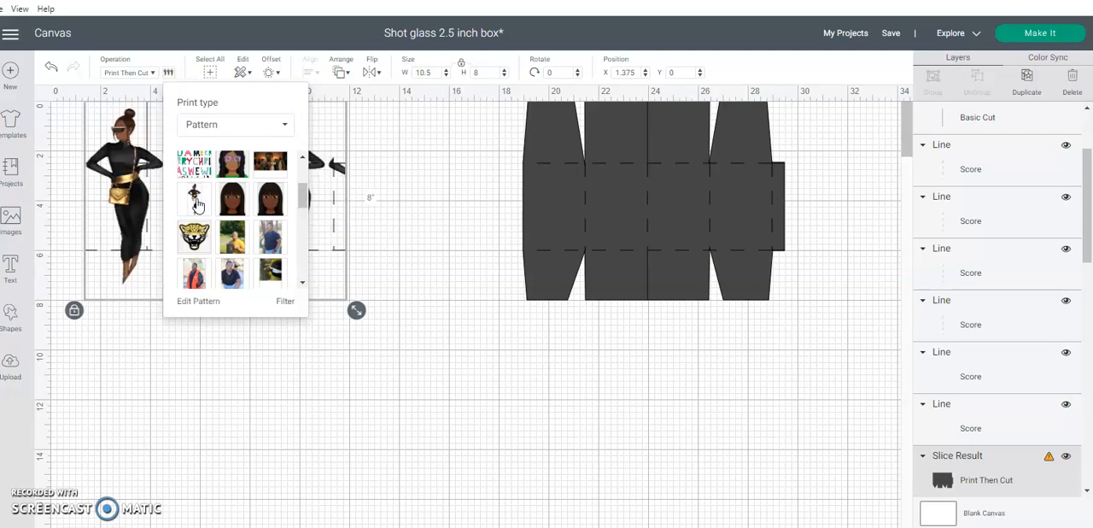
pyautogui.click(365, 193)
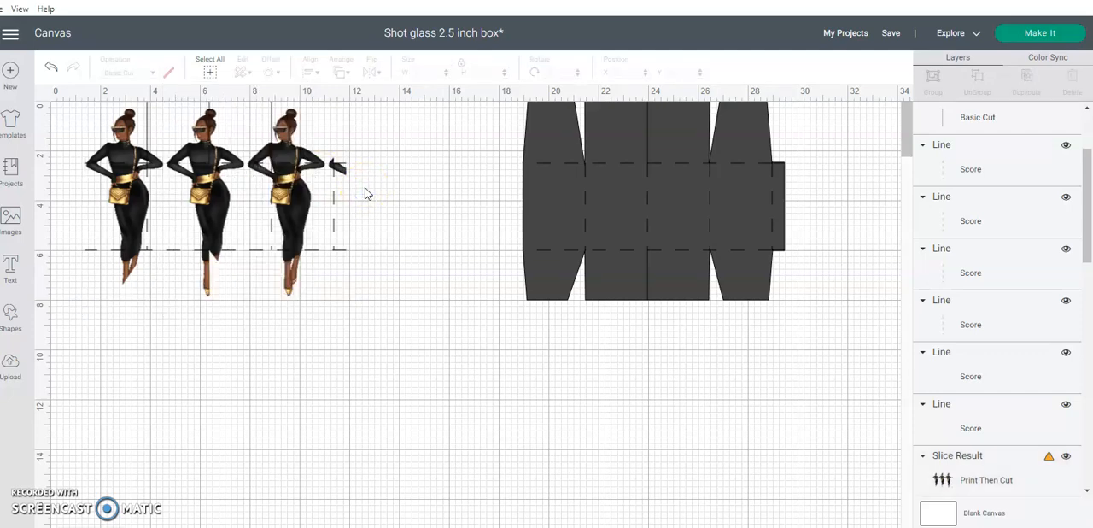
# Attach the patterned box shape to all of its cut and score lines and preview the project for making
pyautogui.click(295, 196)
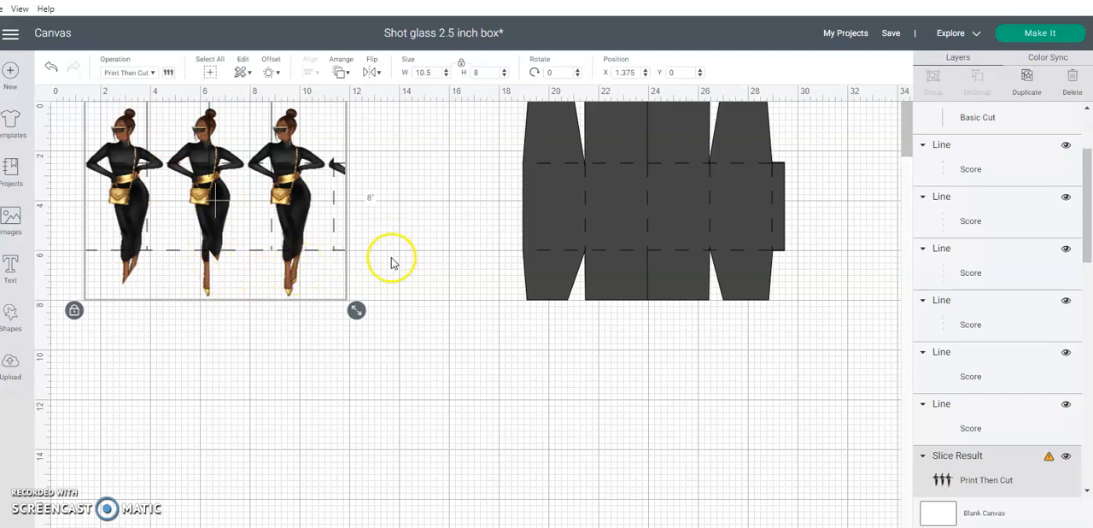
pyautogui.moveTo(396, 295); pyautogui.dragTo(82, 109)
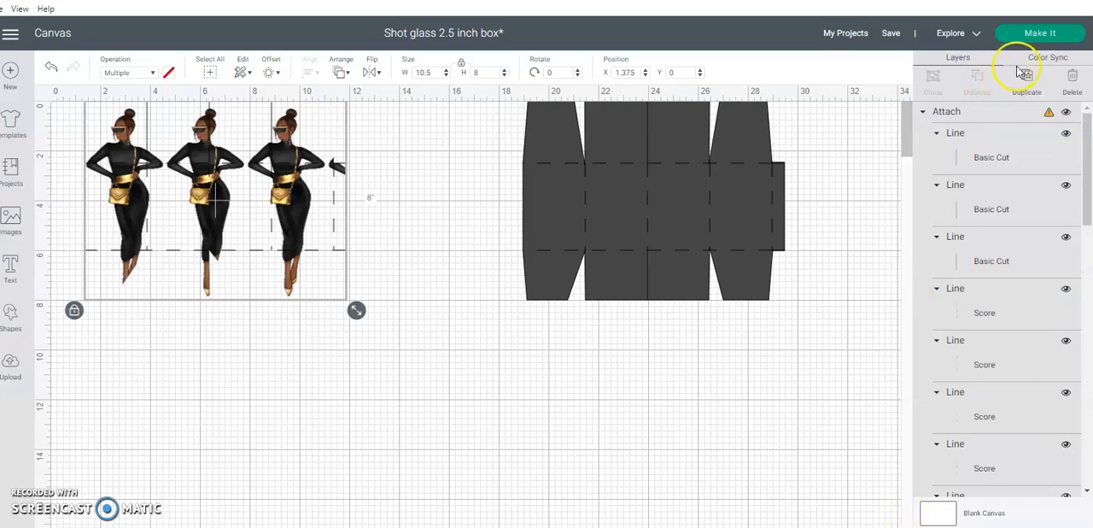
pyautogui.click(1057, 36)
# Change the operation of the whole attached box template to Basic Cut and show its material colours
pyautogui.click(156, 76)
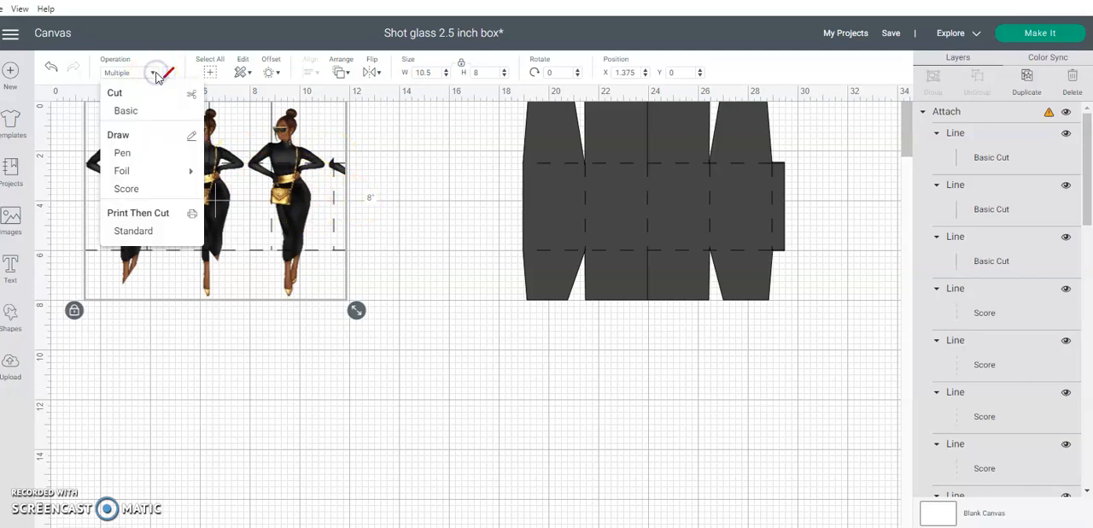
pyautogui.click(161, 109)
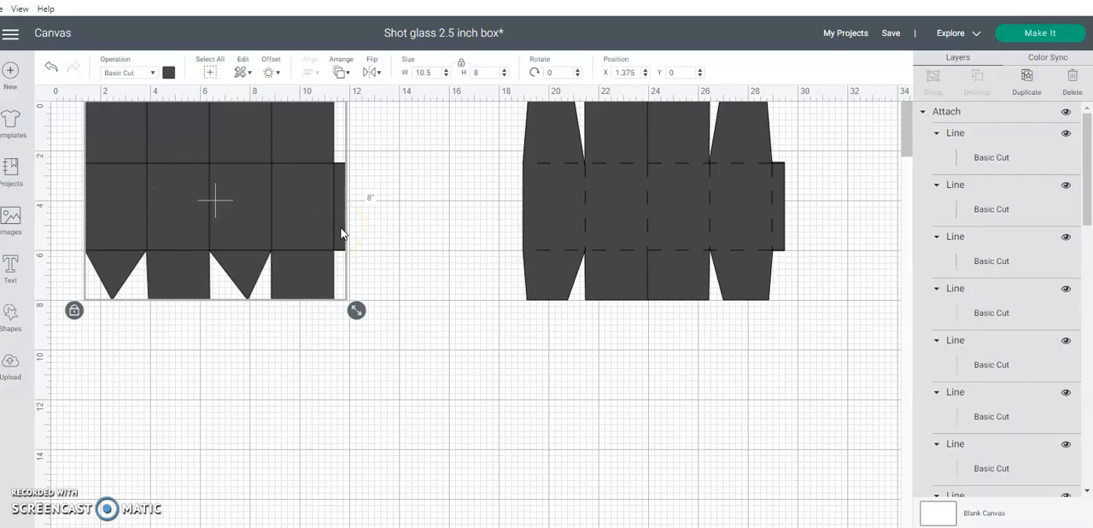
pyautogui.click(168, 75)
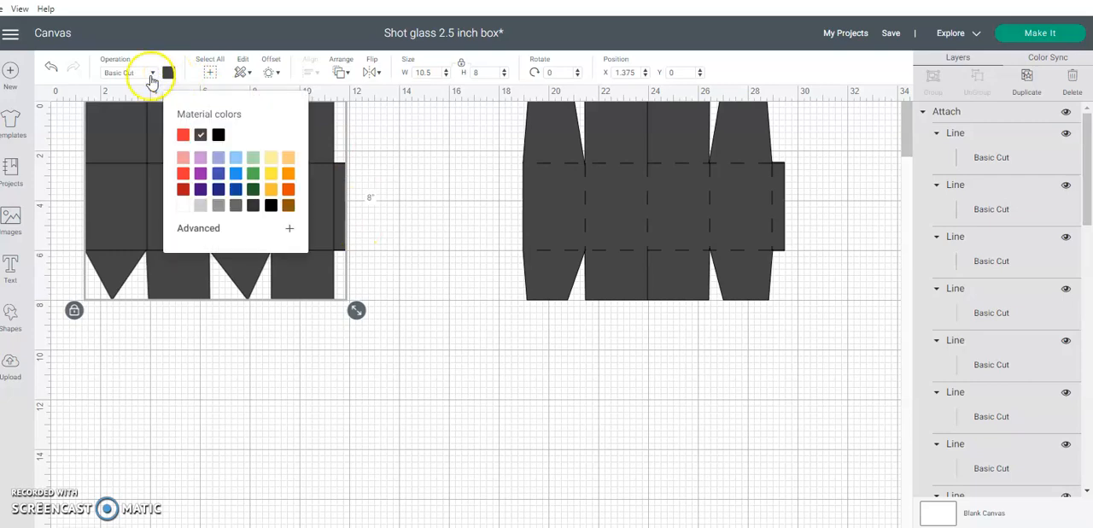
# Set the attached box template to Print Then Cut and fill it with the red and green Christmas houses pattern
pyautogui.click(152, 75)
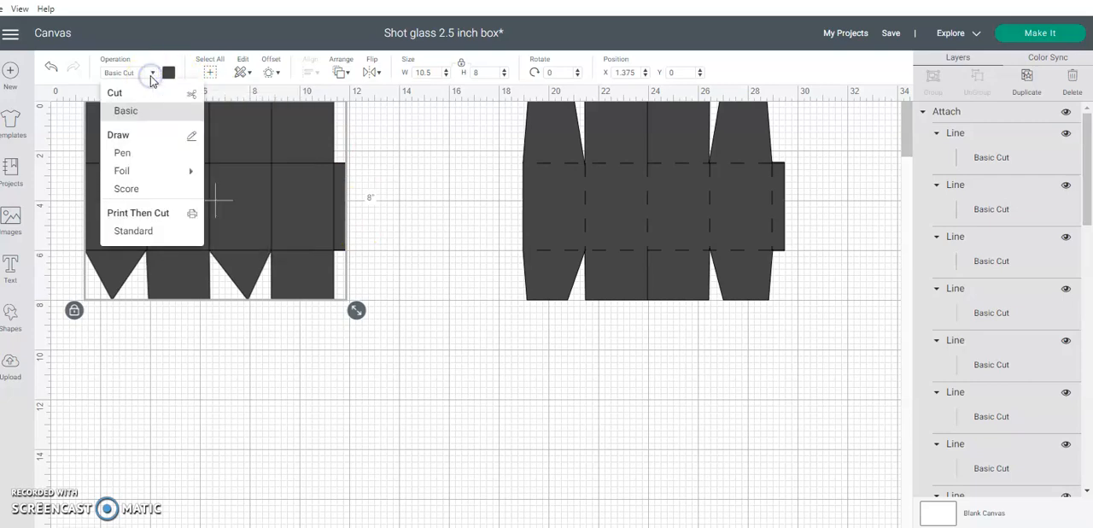
pyautogui.click(174, 232)
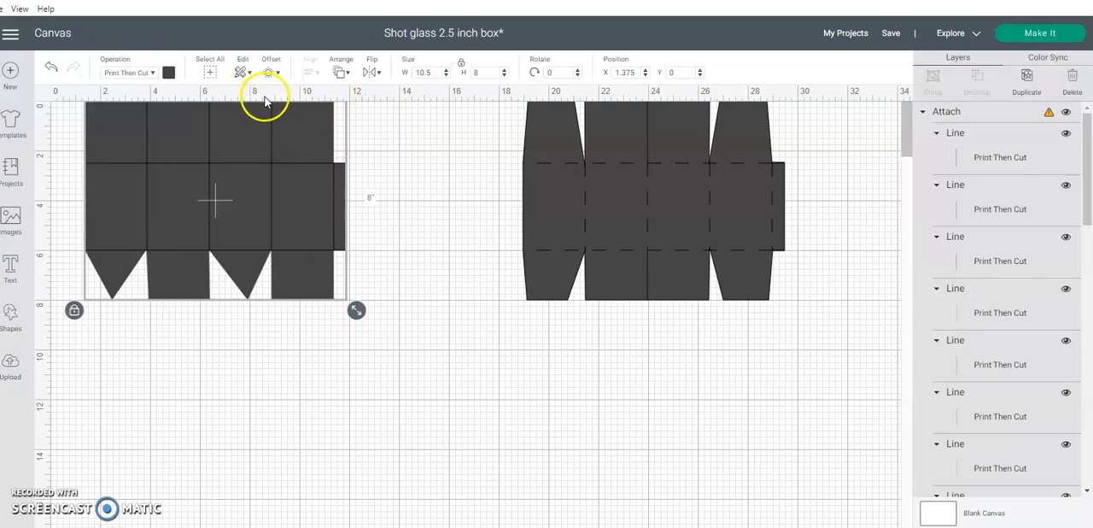
pyautogui.click(169, 73)
pyautogui.click(231, 125)
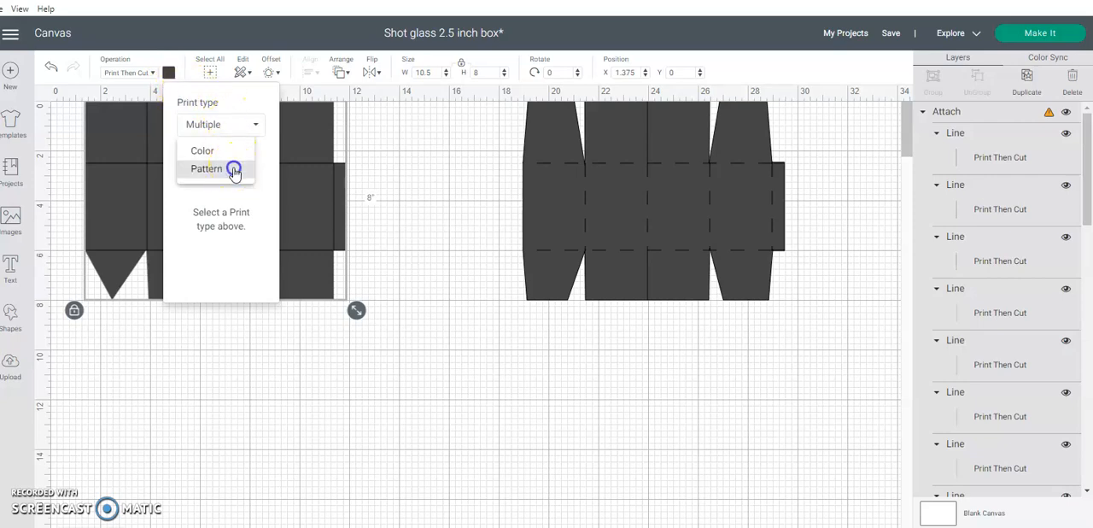
pyautogui.click(234, 170)
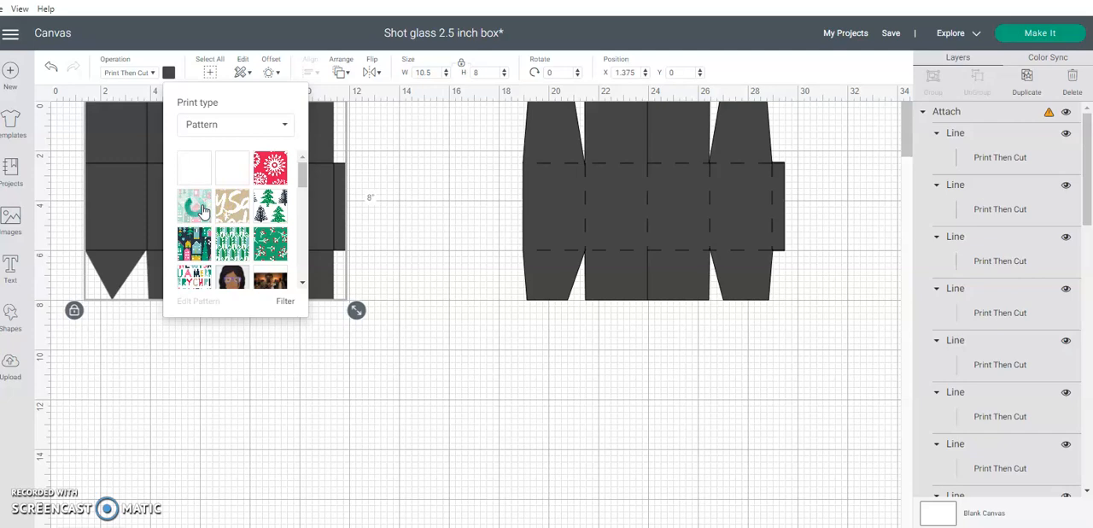
pyautogui.click(203, 211)
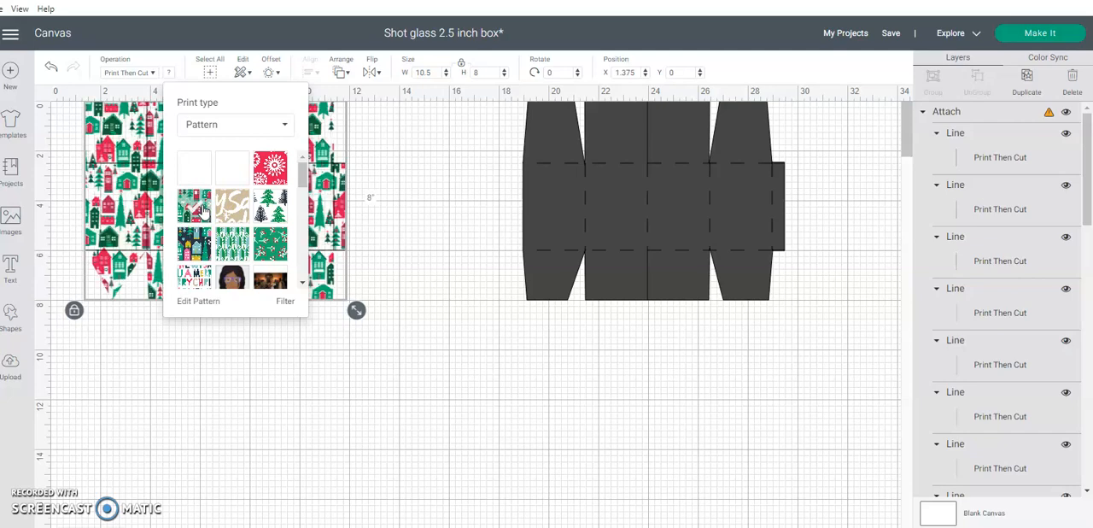
# Unlock the attached template's proportions, resize it to 6.75 wide by 9.2 high, and set its X position to 0
pyautogui.click(463, 66)
pyautogui.click(435, 73)
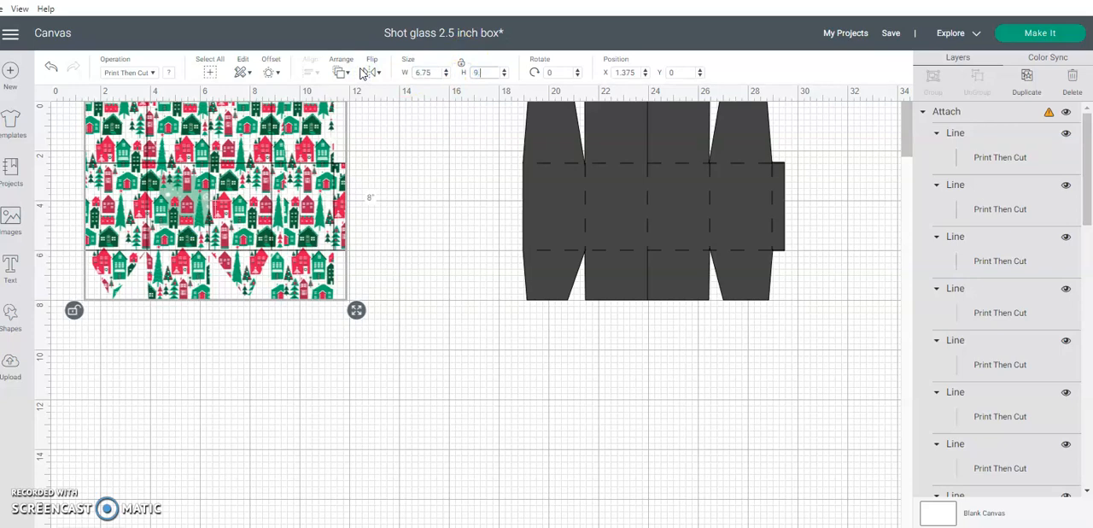
pyautogui.press('Return')
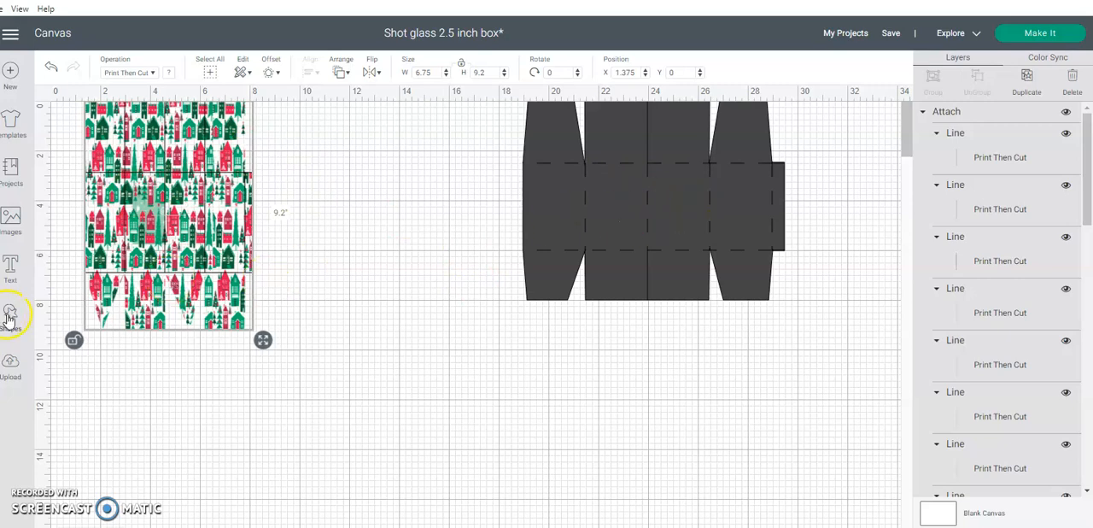
pyautogui.click(640, 79)
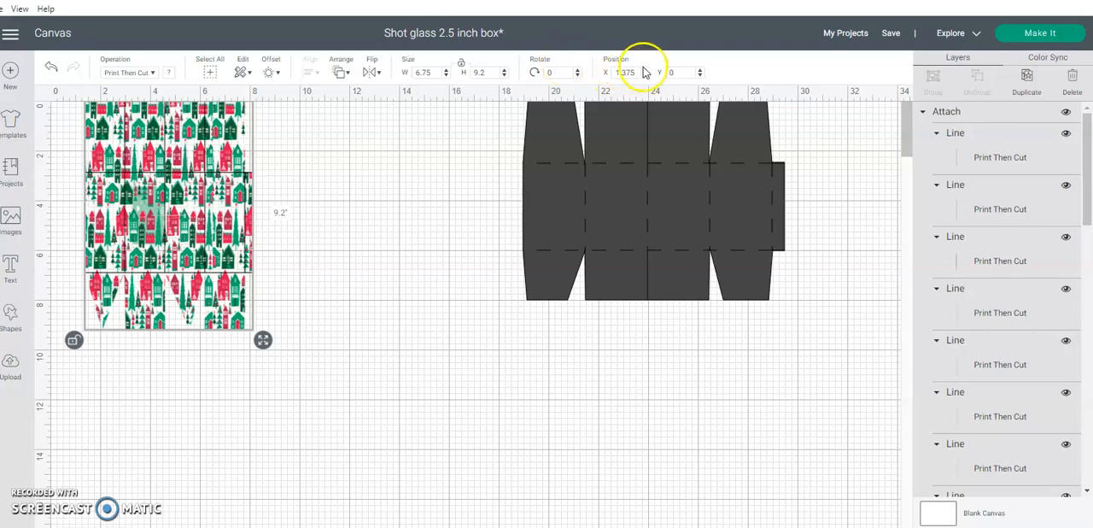
pyautogui.moveTo(642, 72); pyautogui.dragTo(554, 87)
pyautogui.write('0')
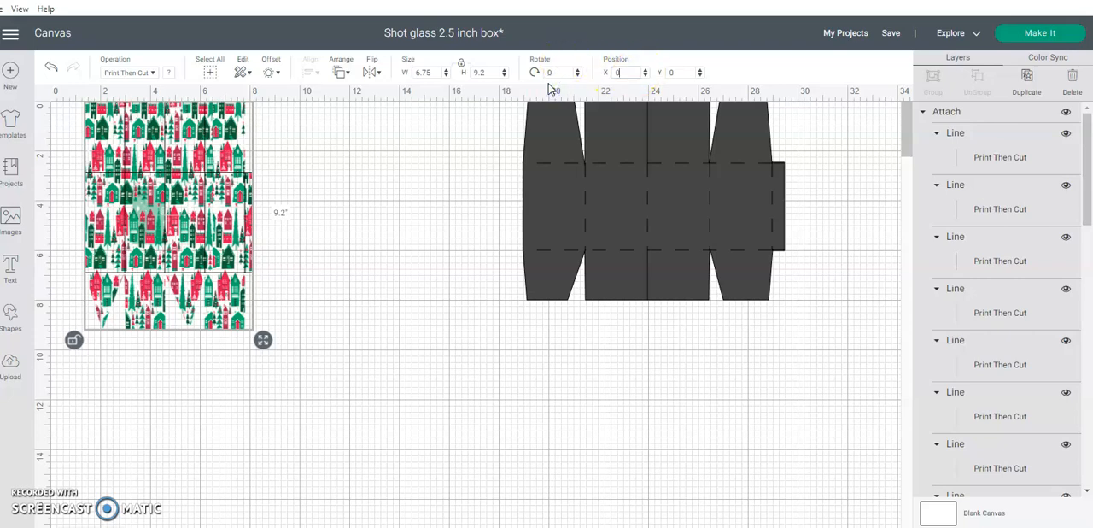
pyautogui.press('Return')
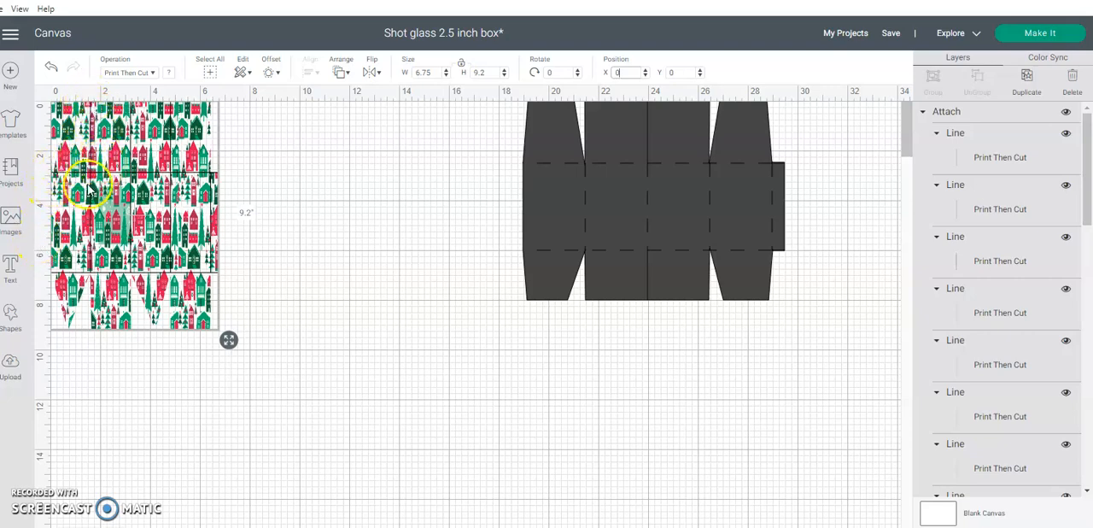
# Add a square, unlock its proportions, and set its width to 1.5 inches
pyautogui.click(10, 320)
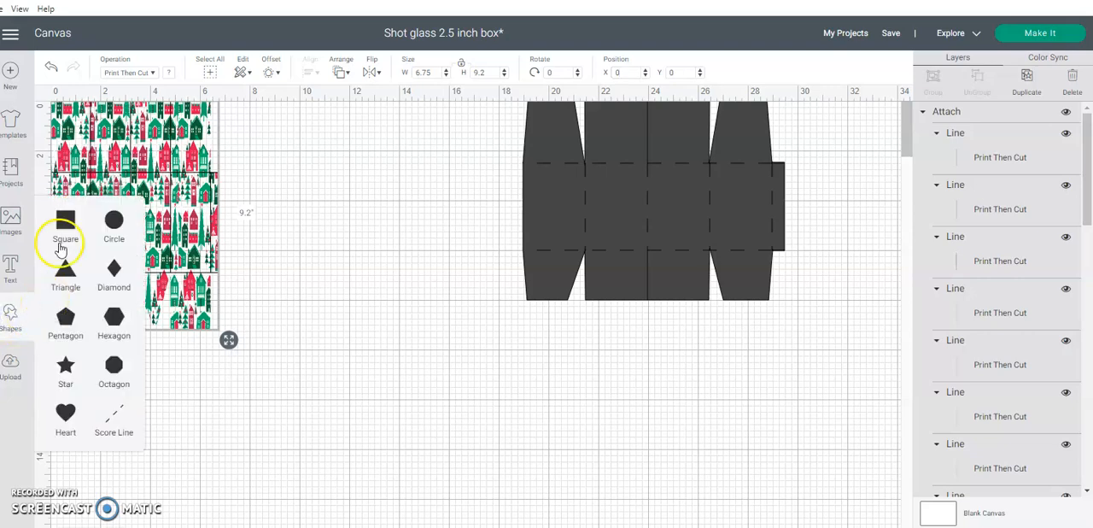
pyautogui.click(67, 221)
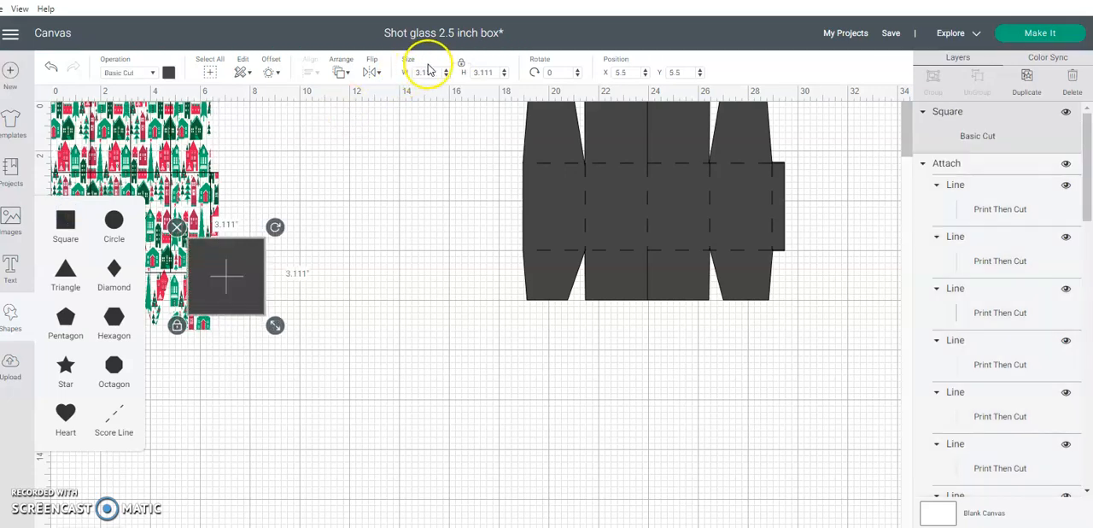
pyautogui.click(462, 67)
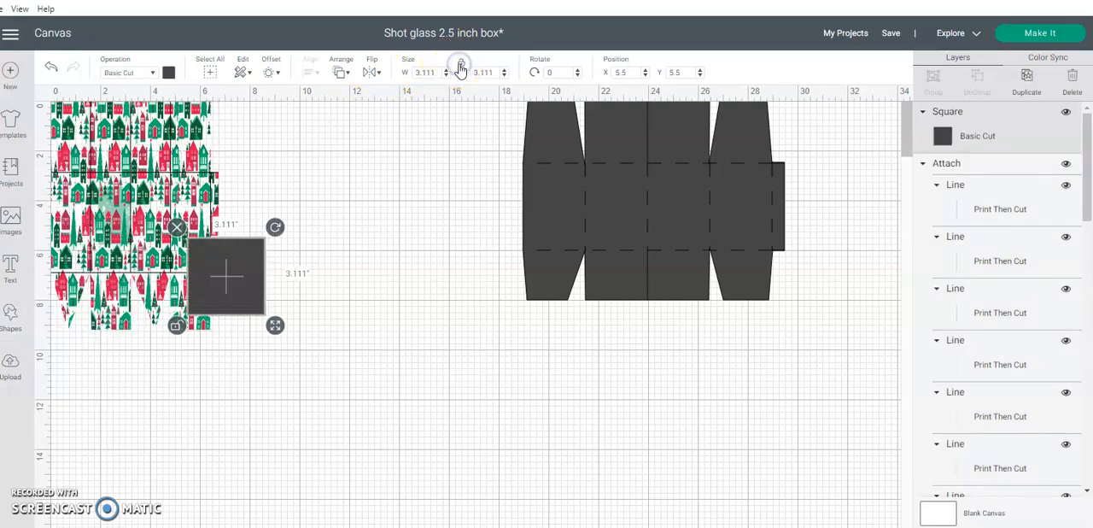
pyautogui.click(428, 71)
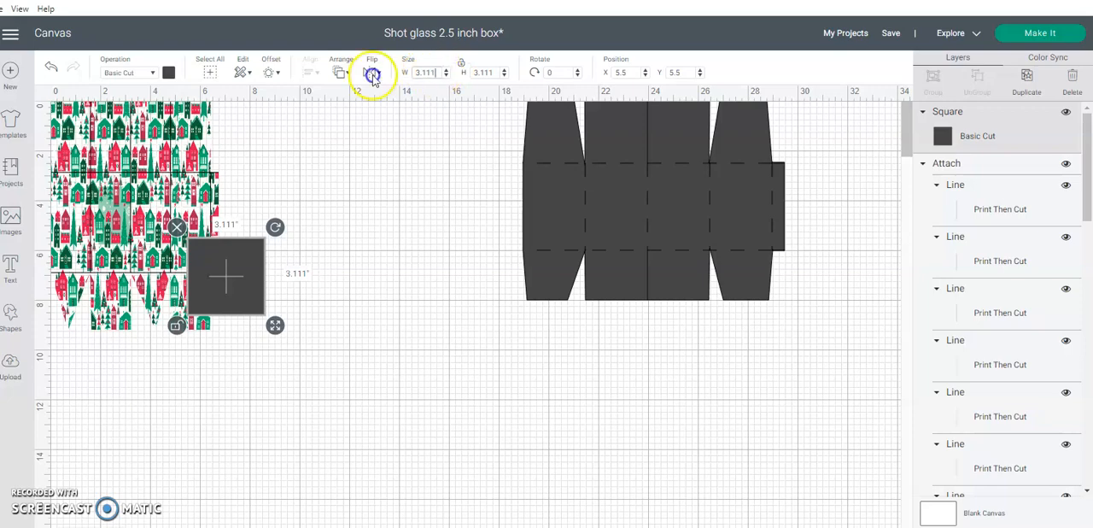
pyautogui.write('1.5')
pyautogui.press('Return')
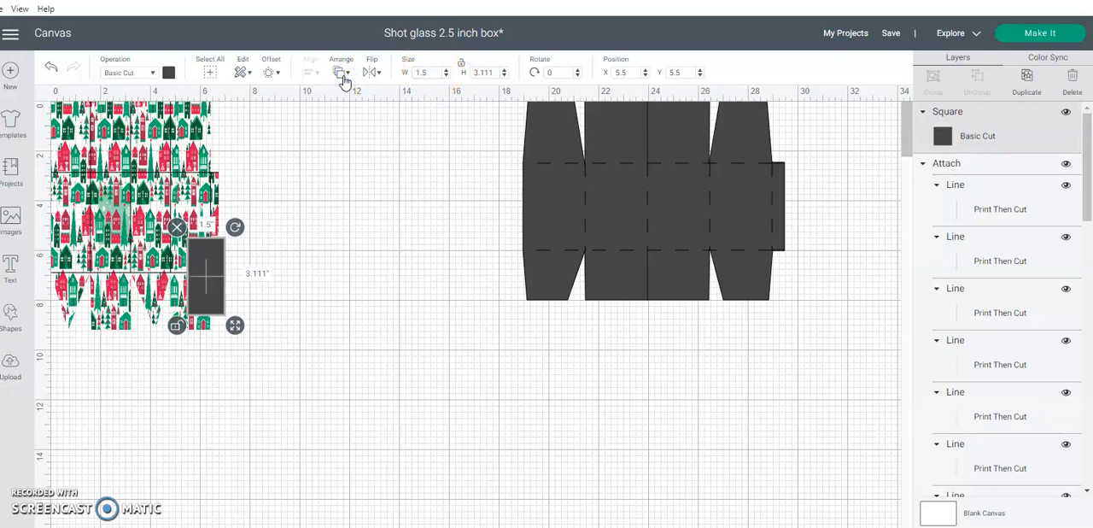
# Move the rectangle onto the first panel of the patterned box at X 0, Y 2.917, and open its height for editing
pyautogui.moveTo(215, 298); pyautogui.dragTo(11, 233)
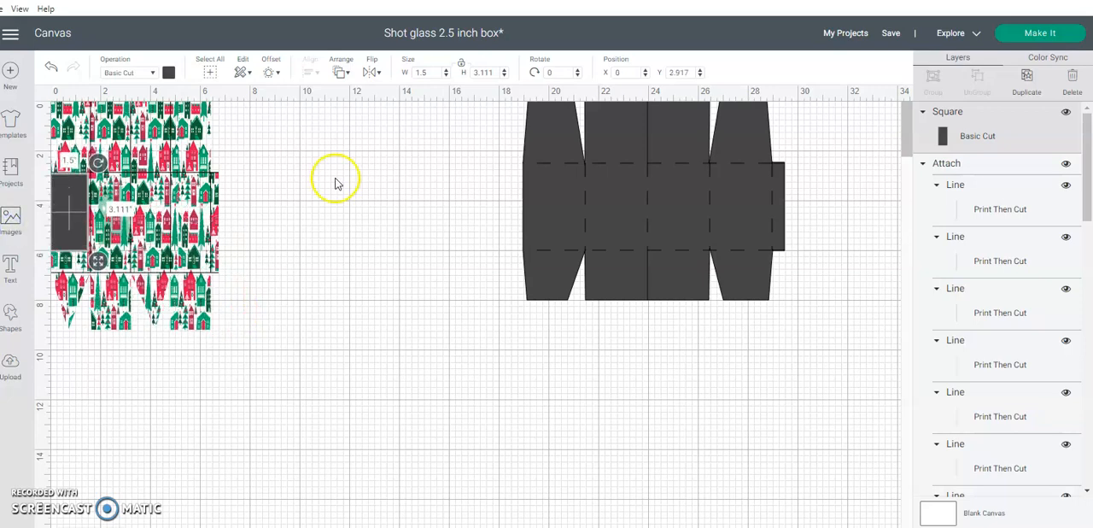
pyautogui.doubleClick(493, 72)
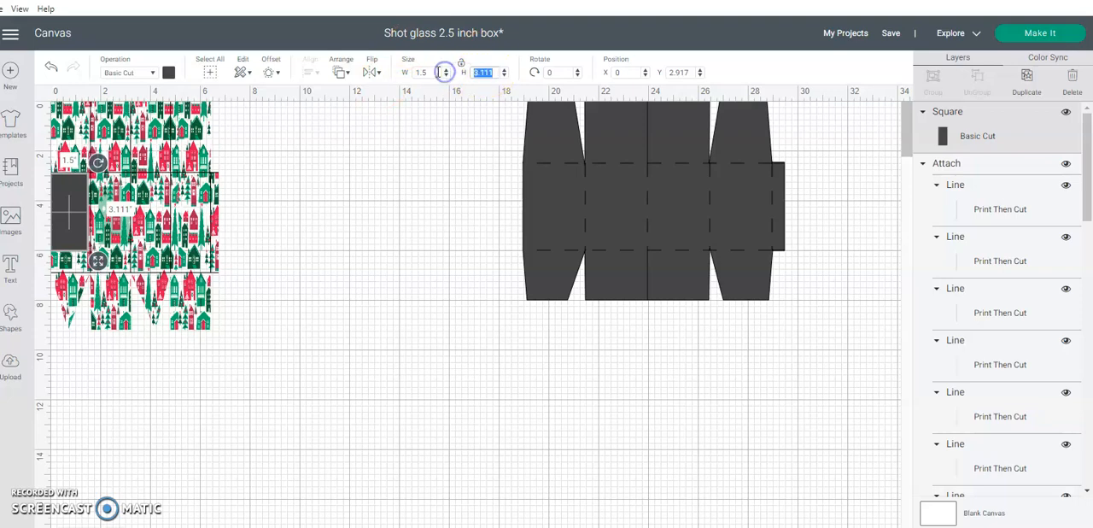